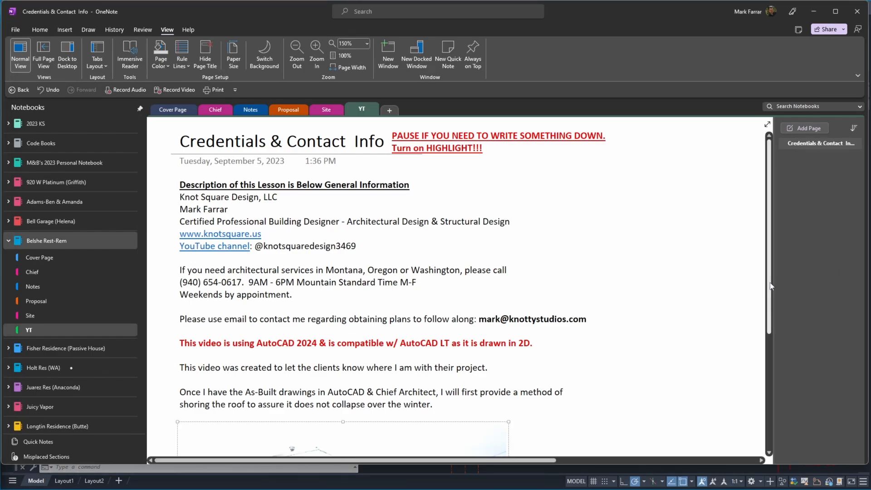
Read through the project description and house photo on the notes page.
scroll(771, 408, "down", 4)
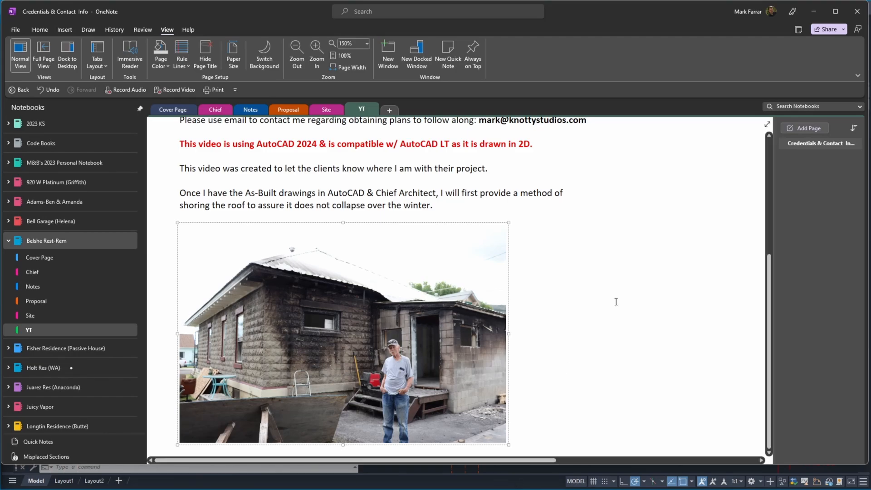
scroll(721, 280, "up", 4)
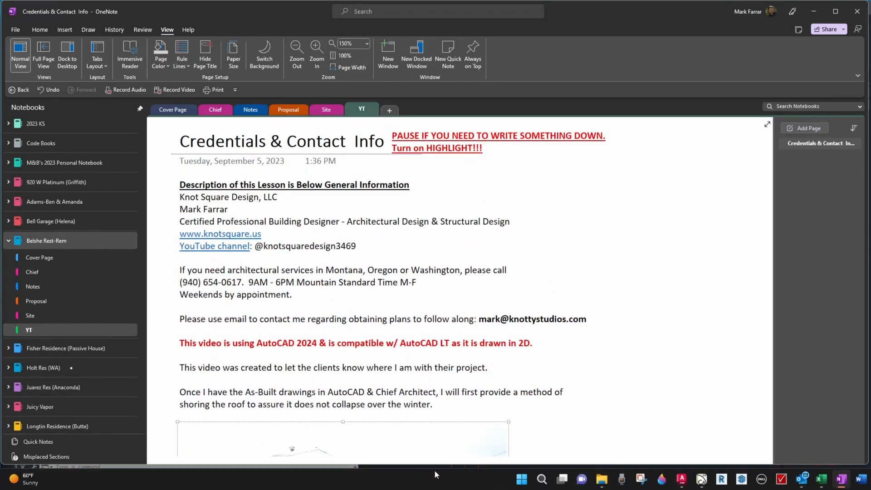
Switch to AutoCAD and examine the as-built Level 0 plan, including the wash basin area, posts, exterior walls and living room framing.
left_click(475, 483)
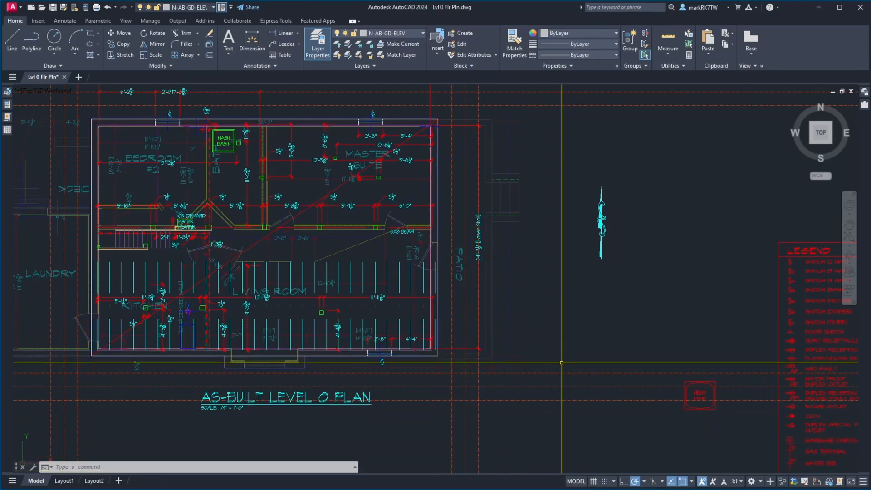
scroll(83, 114, "up", 6)
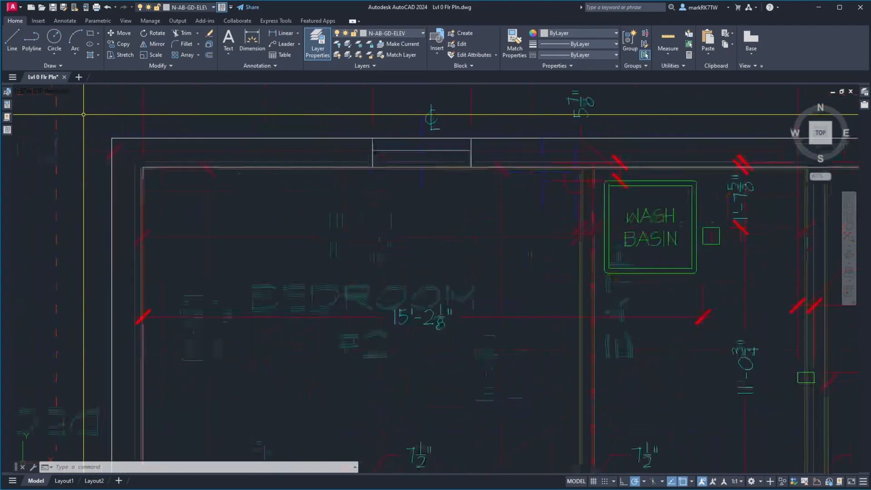
scroll(332, 117, "down", 4)
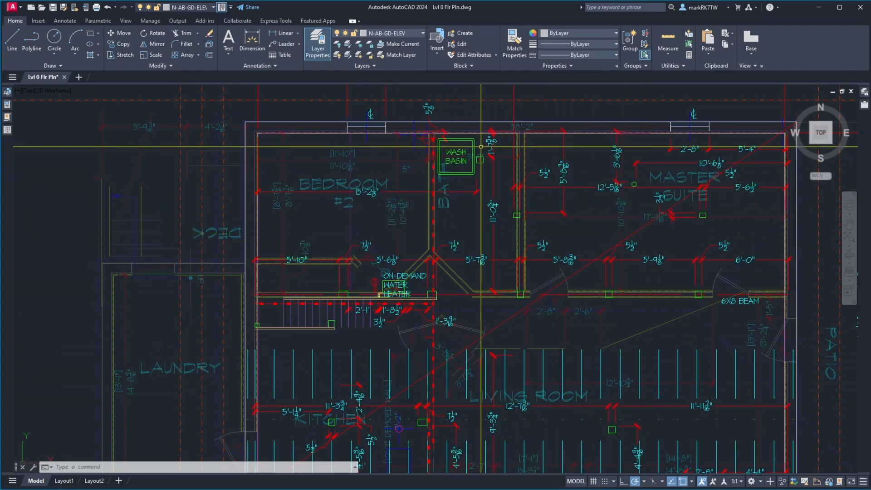
scroll(481, 147, "up", 10)
scroll(457, 363, "down", 4)
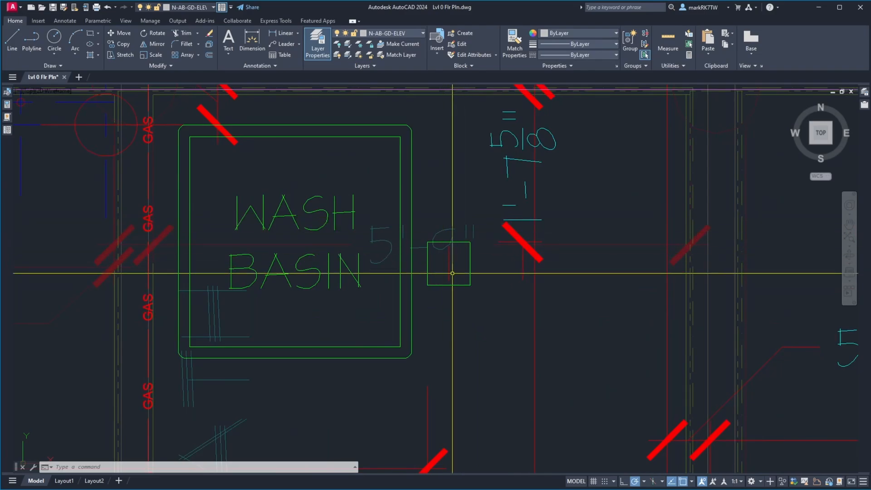
scroll(452, 273, "down", 6)
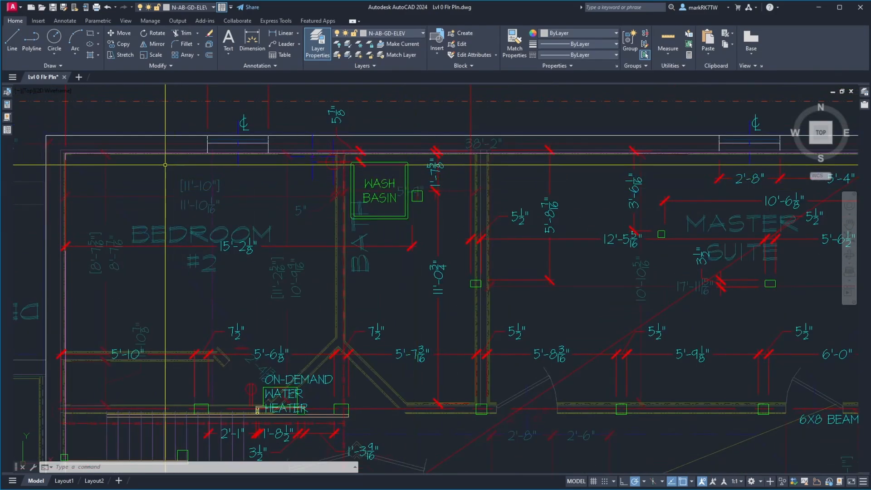
scroll(165, 164, "down", 5)
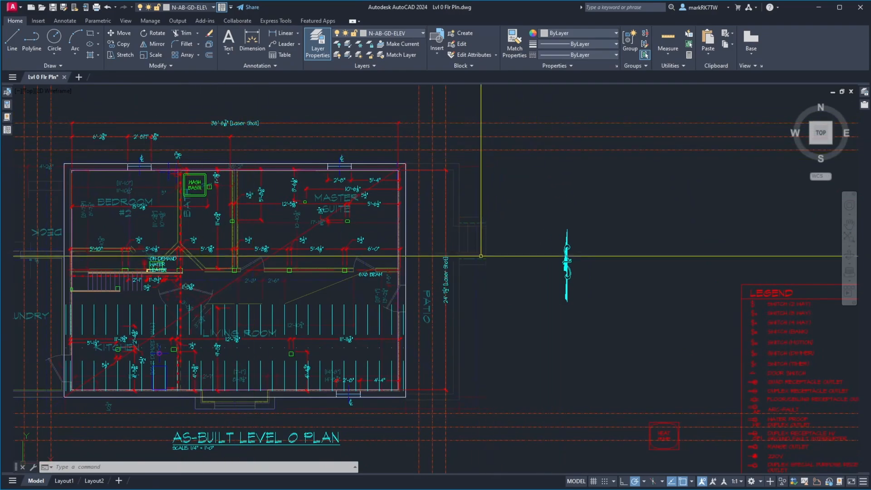
scroll(395, 359, "up", 10)
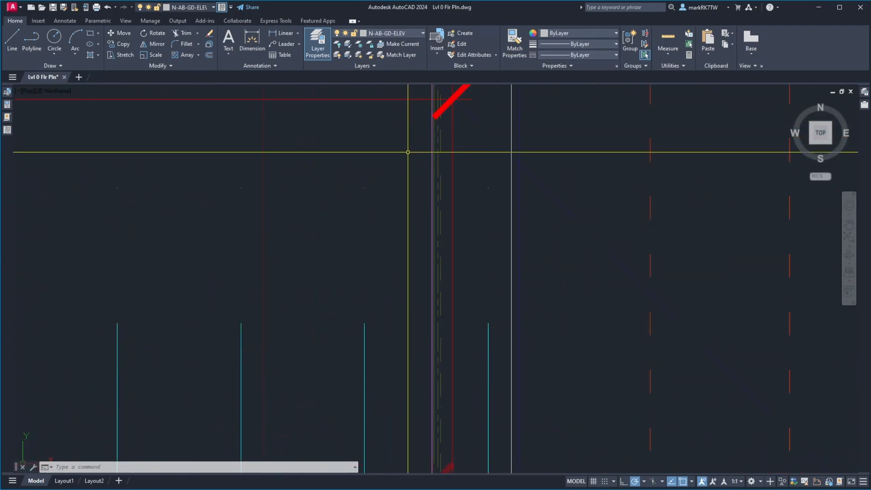
scroll(575, 295, "down", 5)
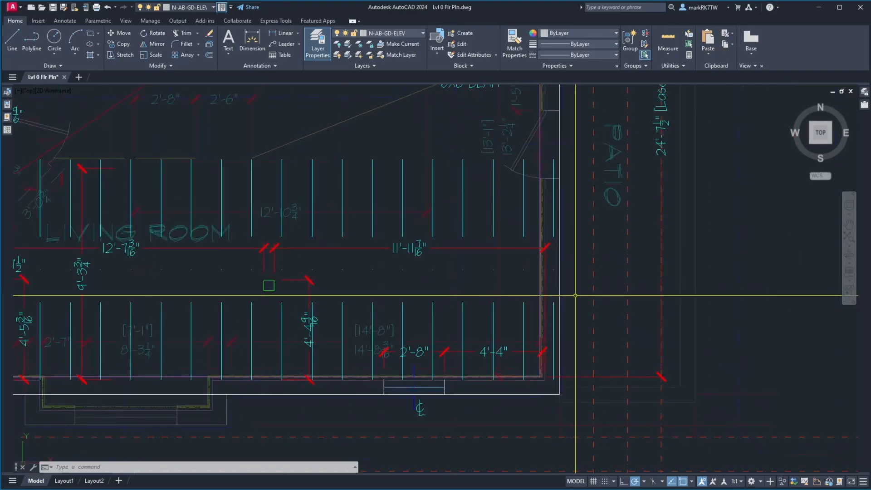
scroll(575, 295, "down", 2)
scroll(575, 254, "down", 4)
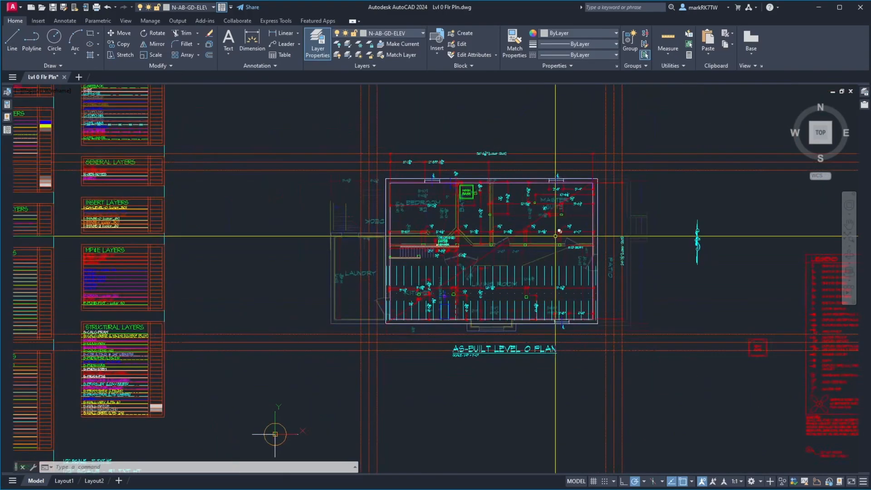
scroll(551, 228, "up", 4)
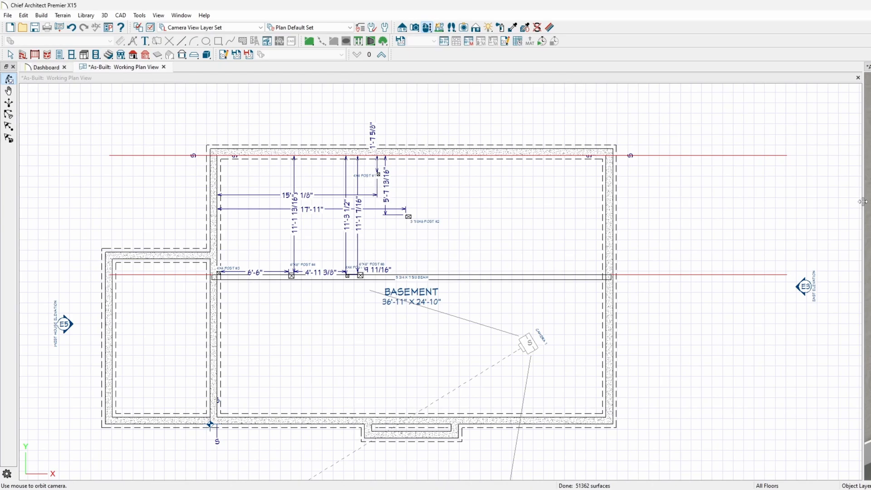
Widen the working plan view in Chief Architect and display floor 1 in it.
left_click_drag(862, 201, 870, 204)
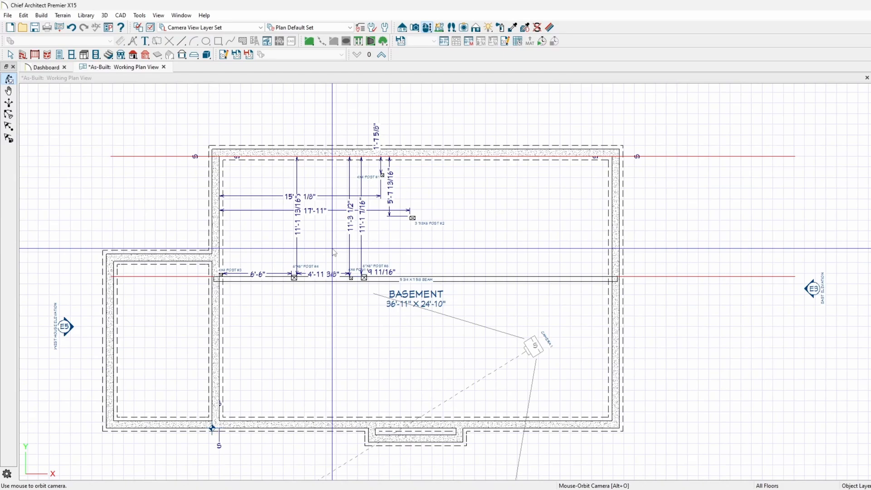
left_click(381, 55)
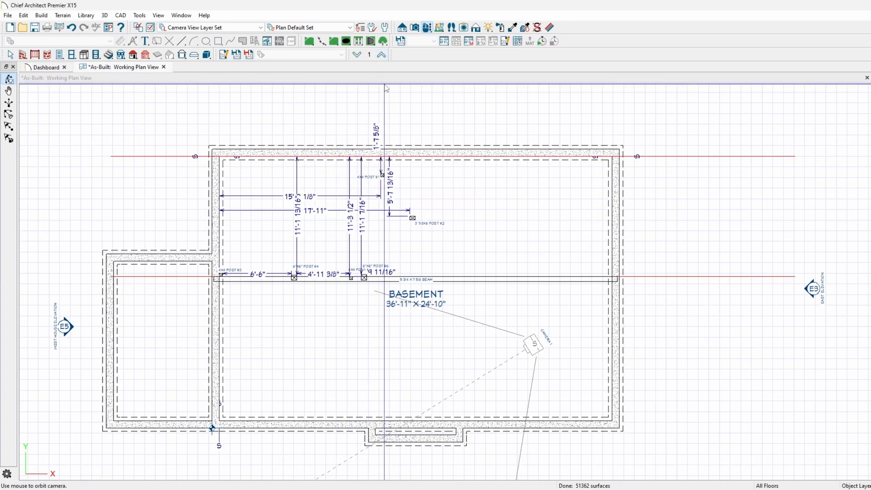
left_click(361, 75)
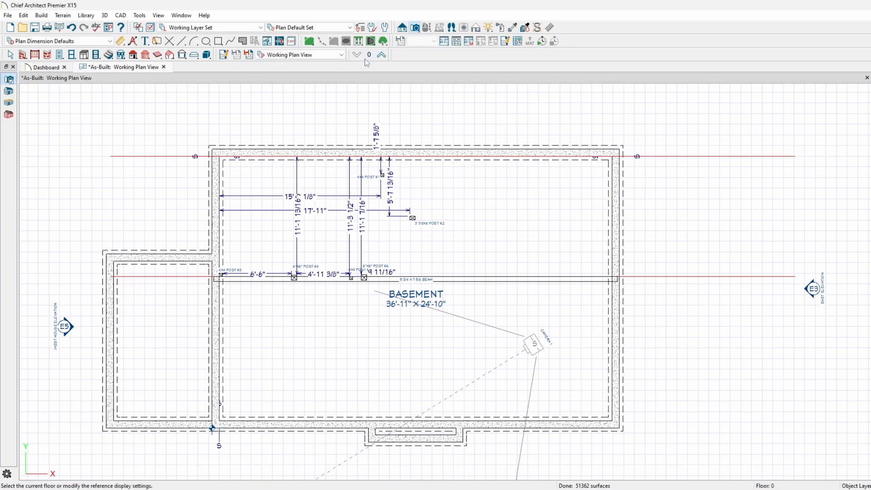
left_click(381, 55)
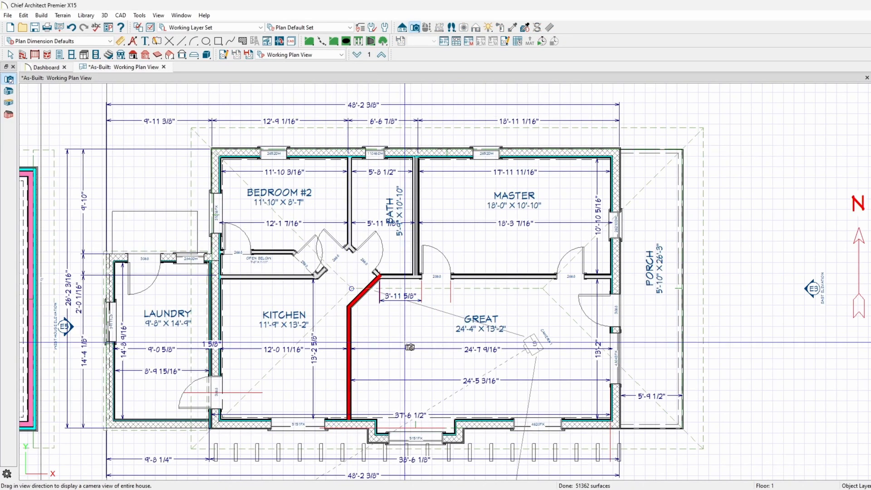
Check the floor structure layers in the Great room's specification, then close it without changes.
key("space")
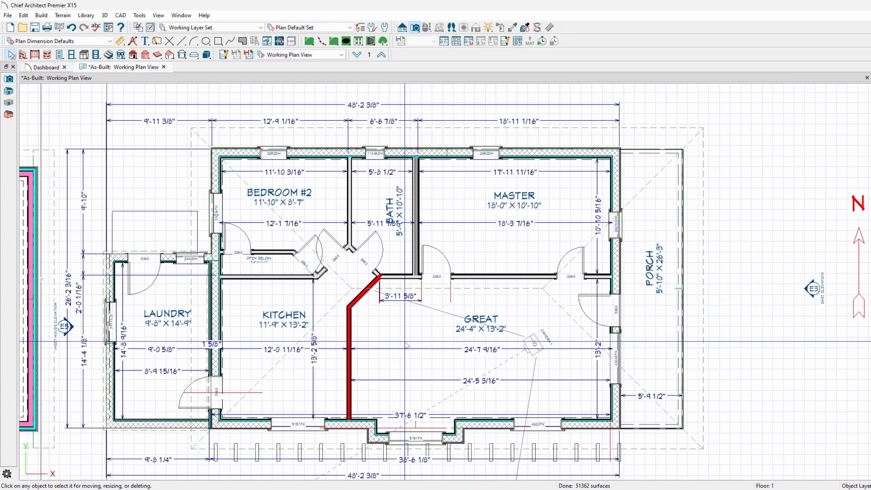
left_click(407, 345)
double_click(407, 345)
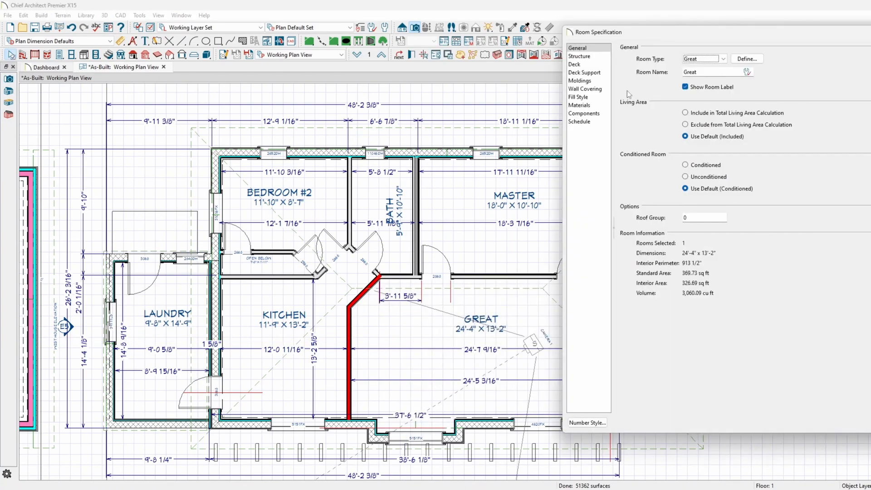
left_click(586, 57)
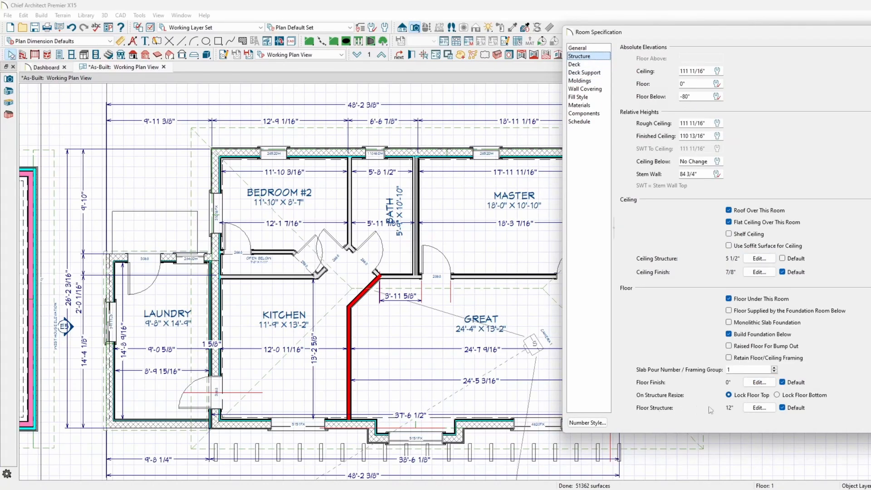
left_click(758, 408)
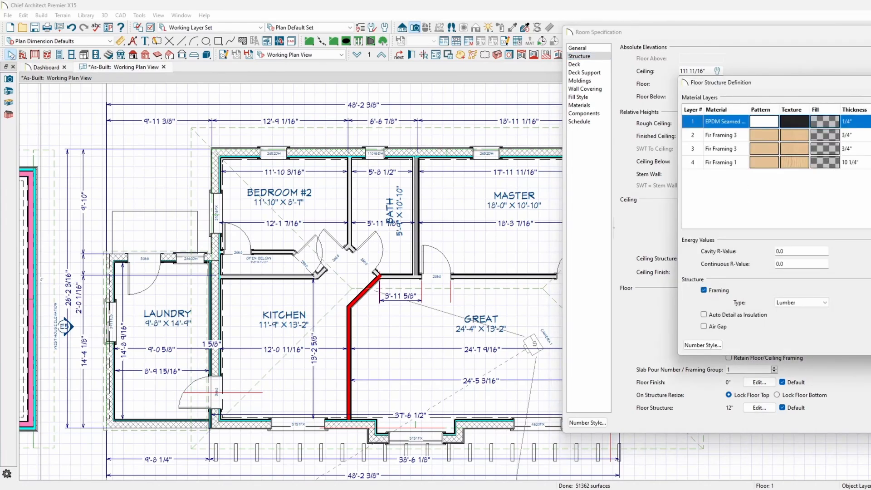
key("Escape")
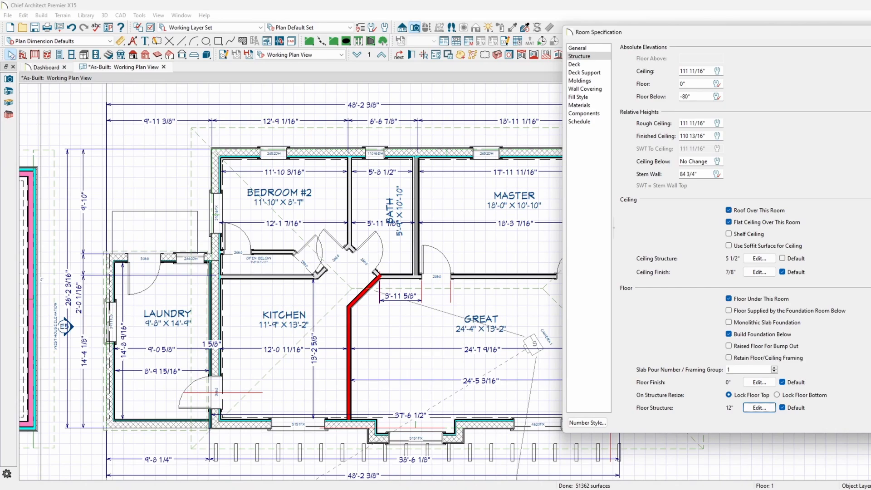
key("Escape")
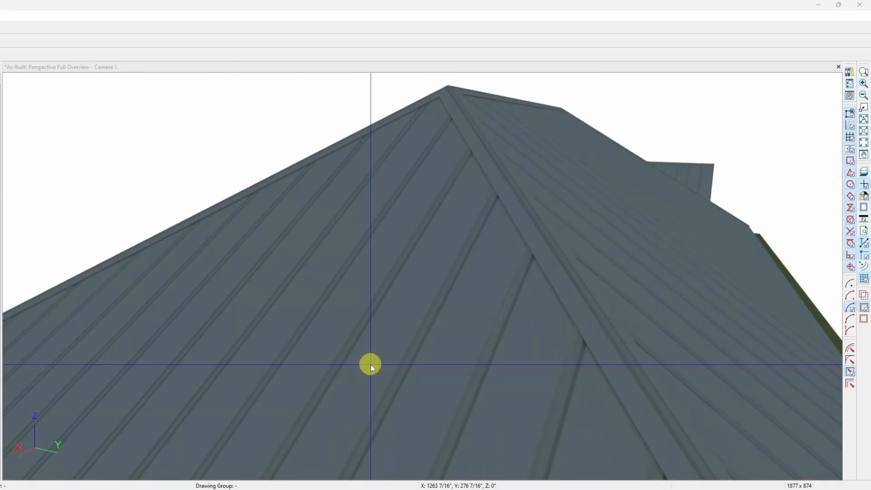
Examine the exposed floor joists and subfloor inside the house in the perspective camera view.
scroll(372, 287, "up", 5)
scroll(372, 286, "up", 10)
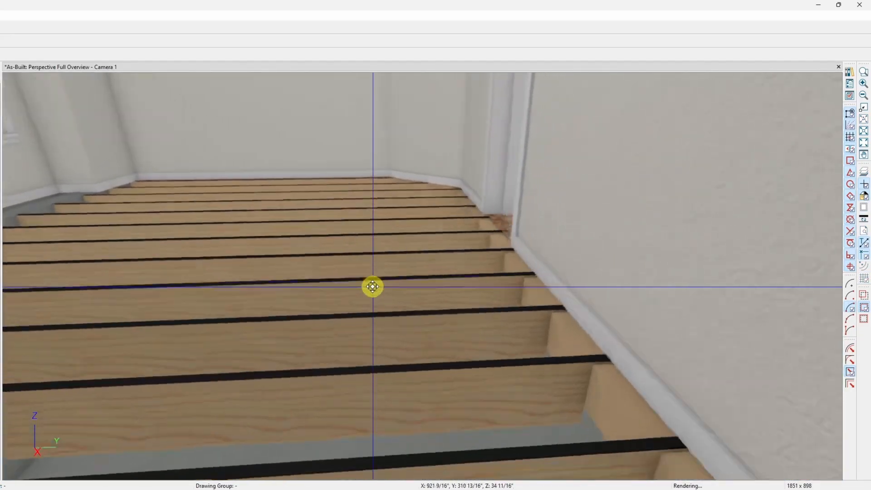
middle_click_drag(372, 286, 372, 286)
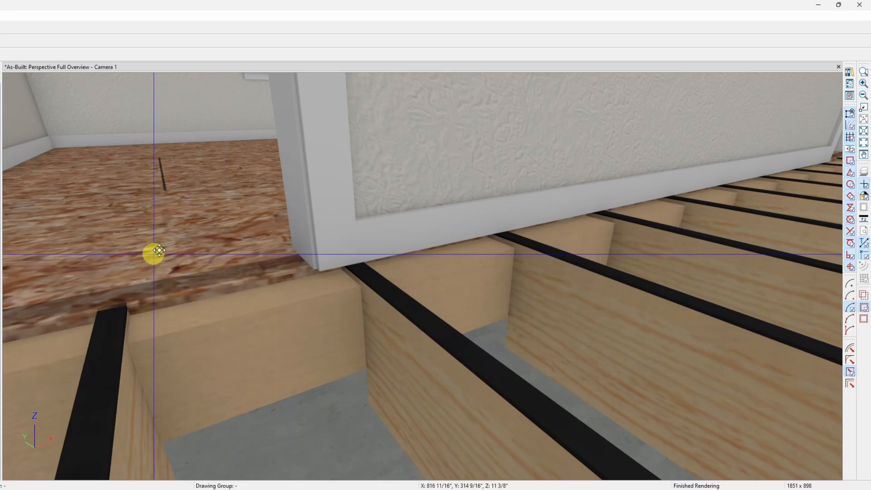
scroll(189, 210, "up", 8)
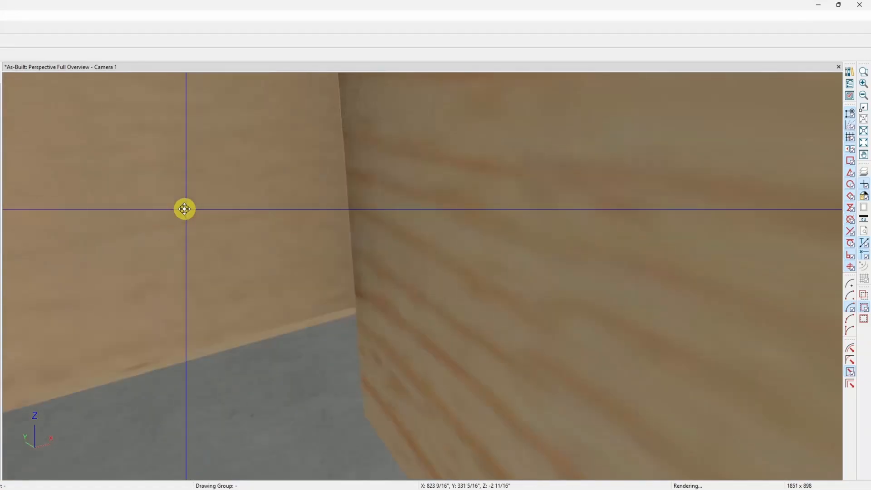
scroll(184, 207, "down", 6)
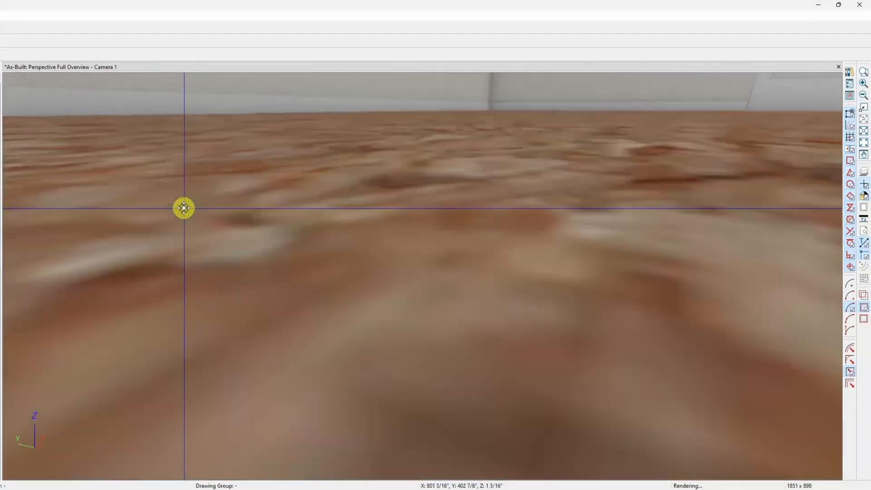
scroll(183, 208, "up", 8)
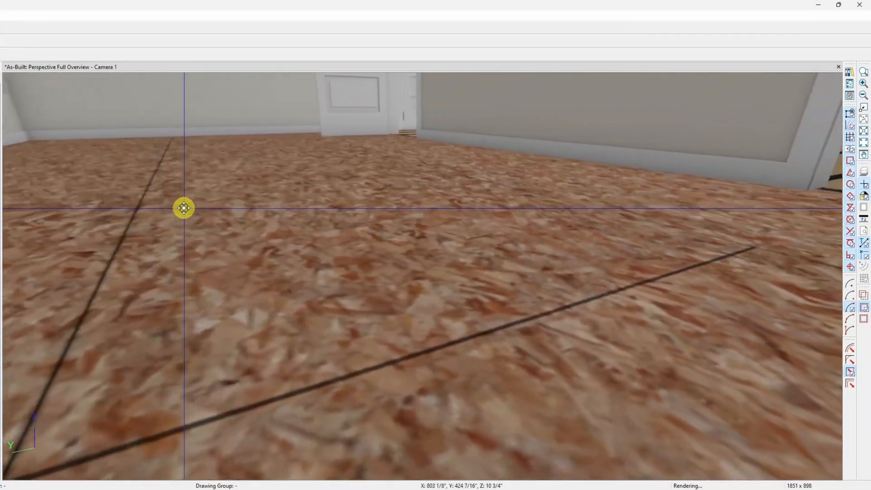
scroll(182, 197, "down", 4)
scroll(182, 197, "up", 4)
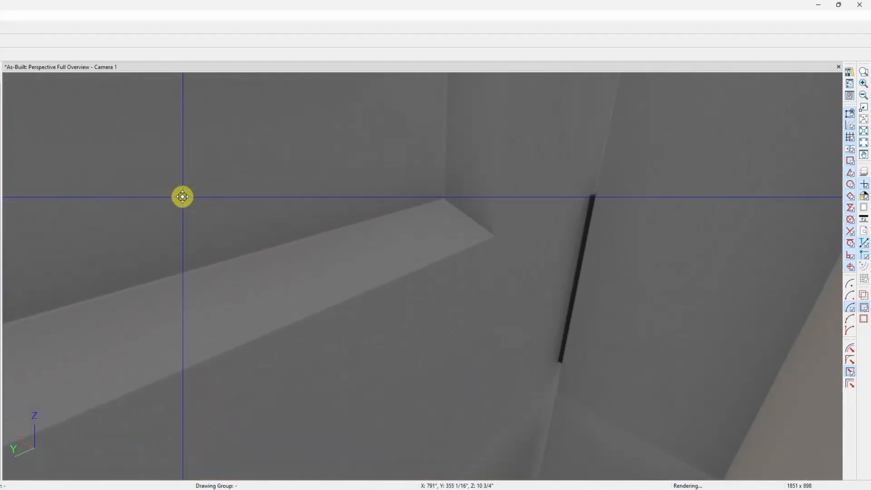
scroll(183, 197, "down", 3)
scroll(180, 203, "up", 2)
middle_click_drag(179, 207, 252, 235)
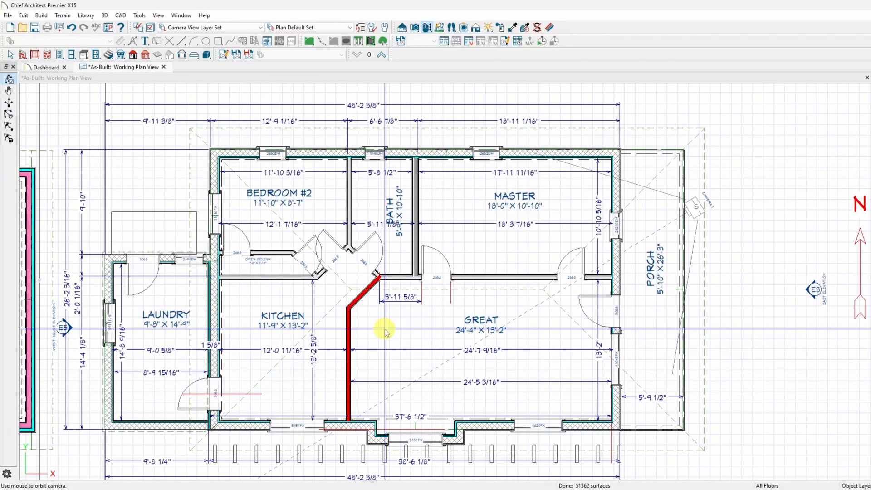
Turn off Framing for the EPDM and 3/4" Fir Framing 3 layers in the Great room's floor structure definition and apply it.
double_click(385, 331)
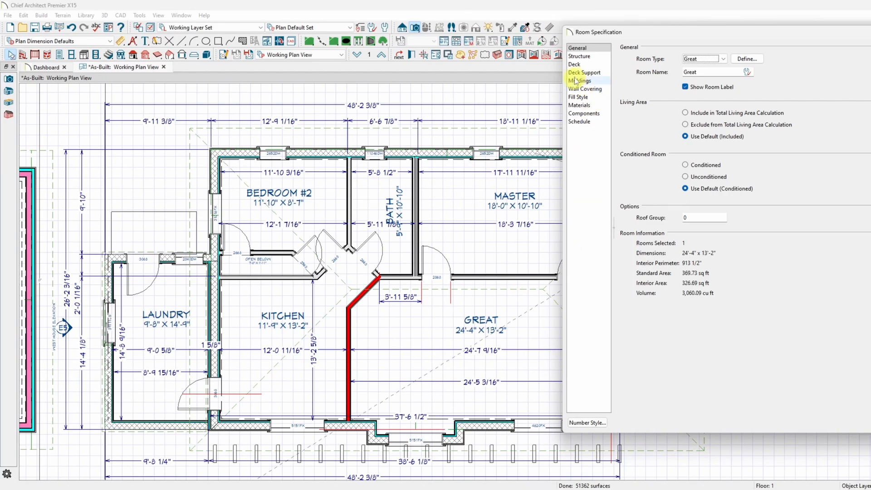
left_click(579, 57)
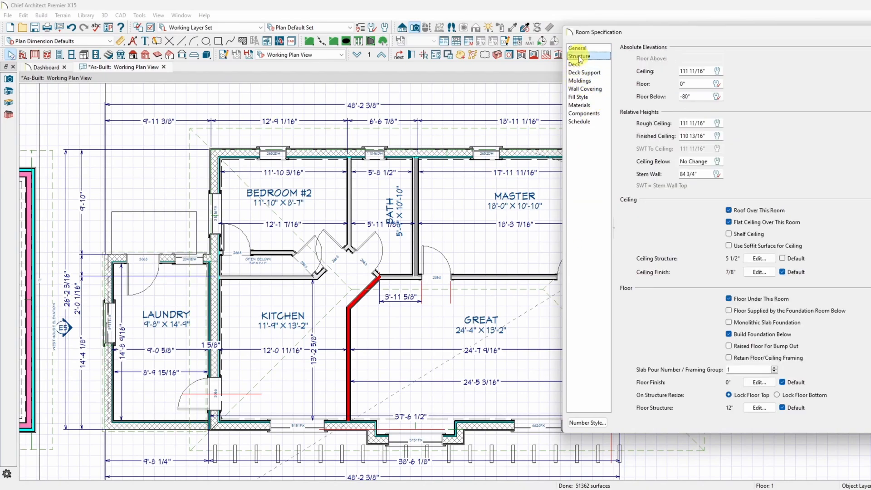
left_click(758, 408)
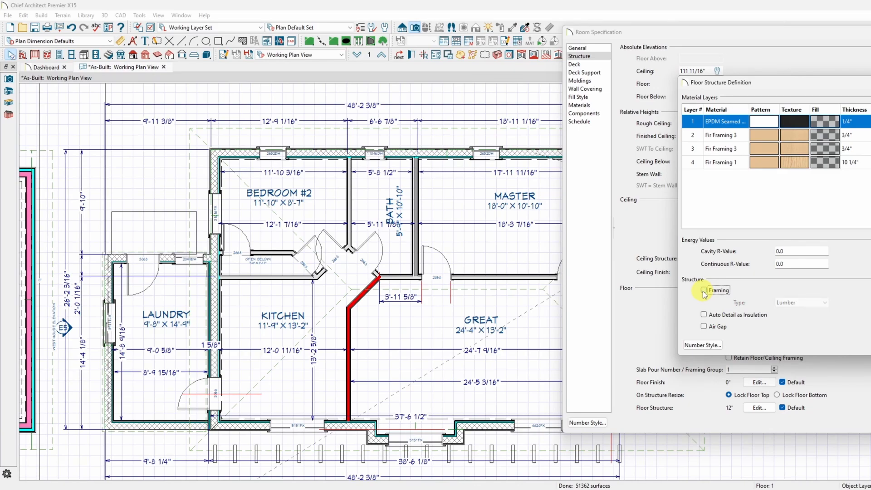
left_click(717, 136)
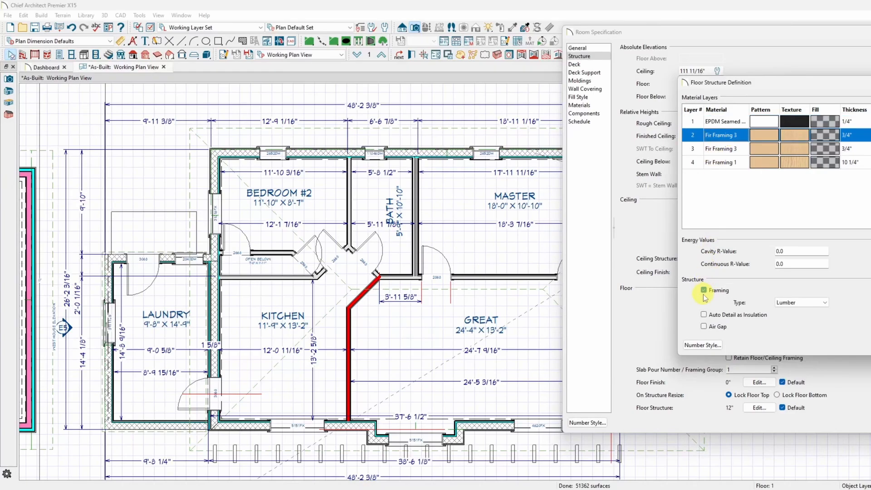
left_click(720, 149)
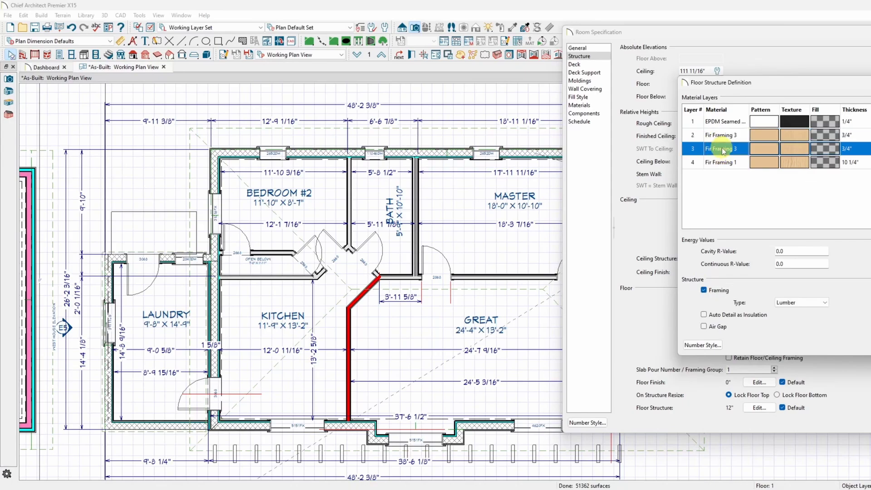
left_click(703, 291)
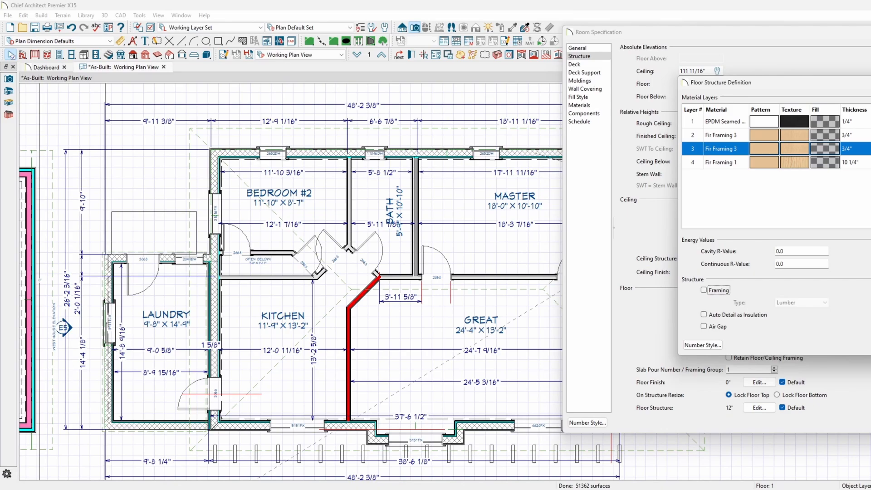
left_click_drag(870, 83, 432, 97)
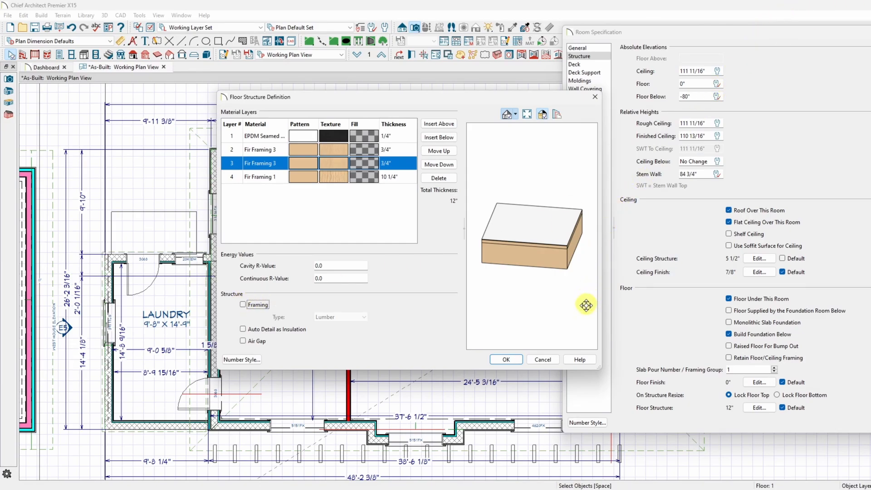
left_click(521, 363)
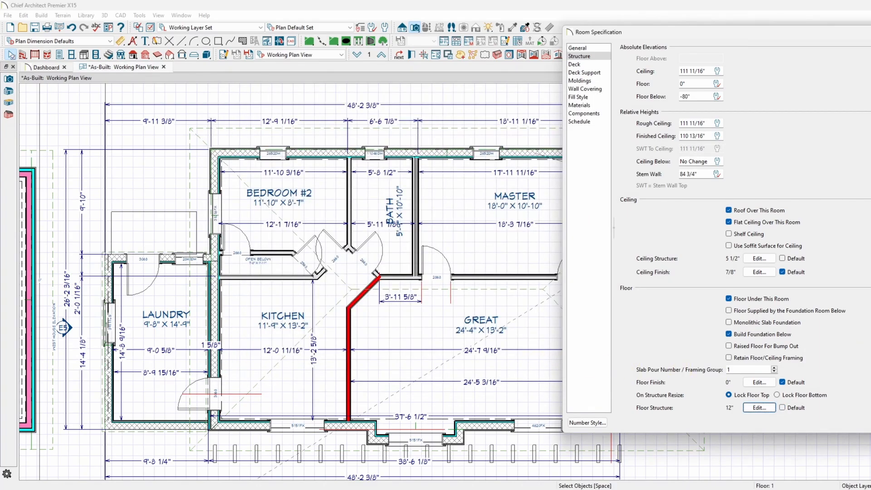
key("Return")
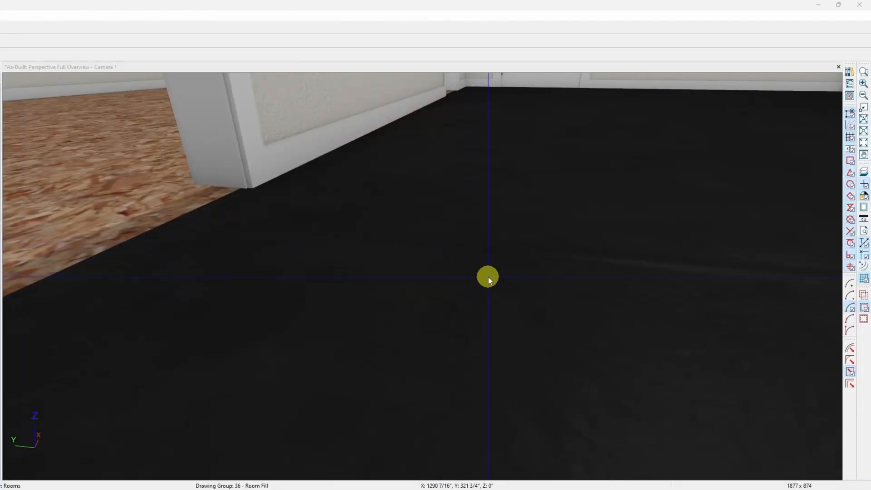
Open the Great room's specification from the perspective camera view and select the Floor Structure component in its materials.
left_click(433, 70)
scroll(376, 295, "up", 8)
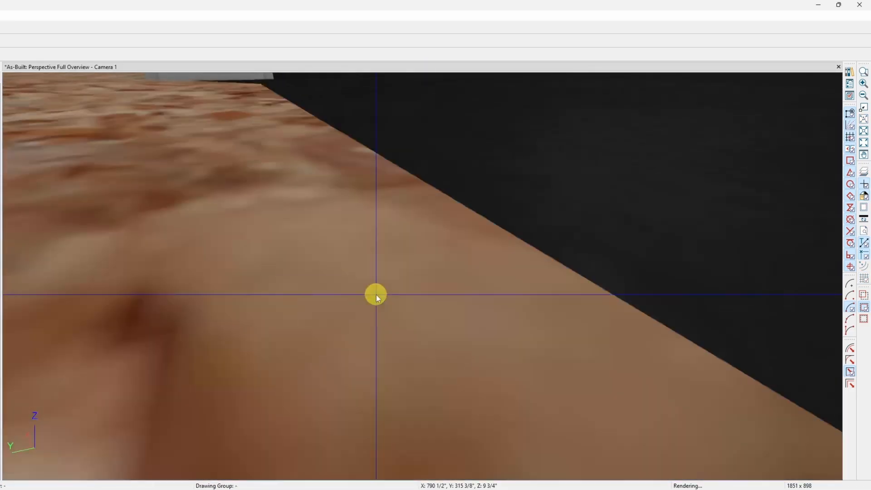
scroll(376, 294, "up", 8)
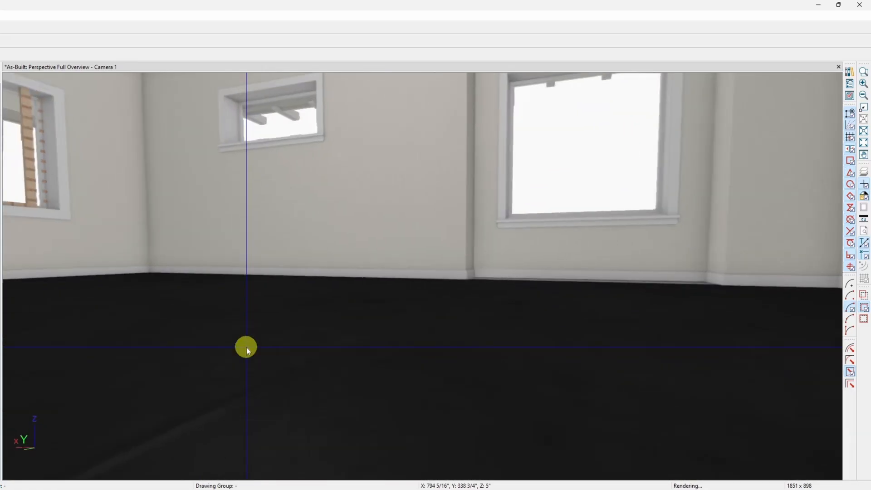
middle_click_drag(246, 347, 263, 283)
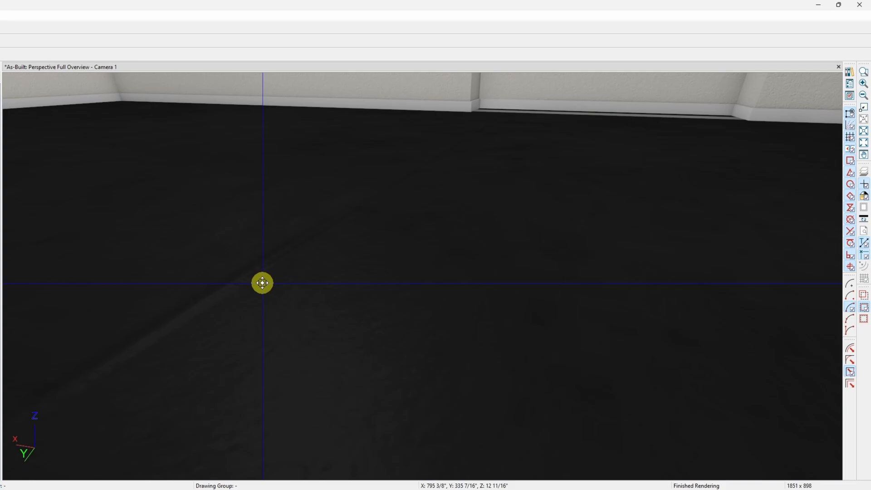
double_click(263, 283)
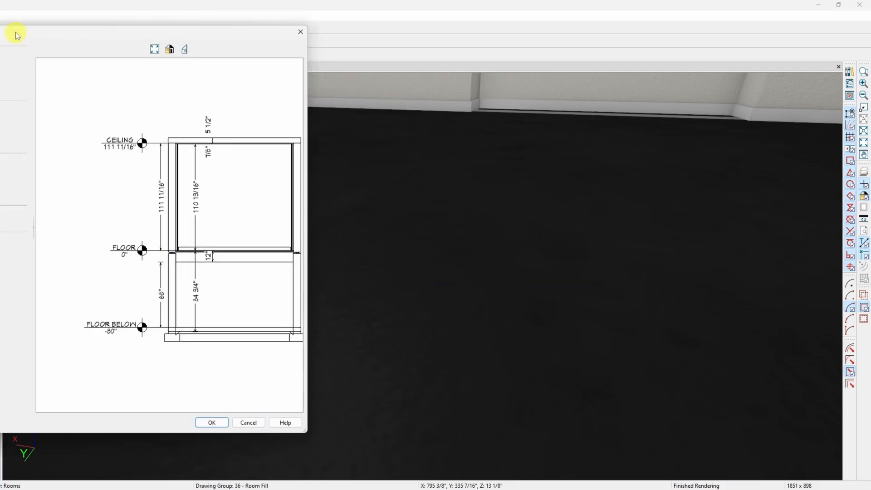
left_click_drag(15, 33, 371, 68)
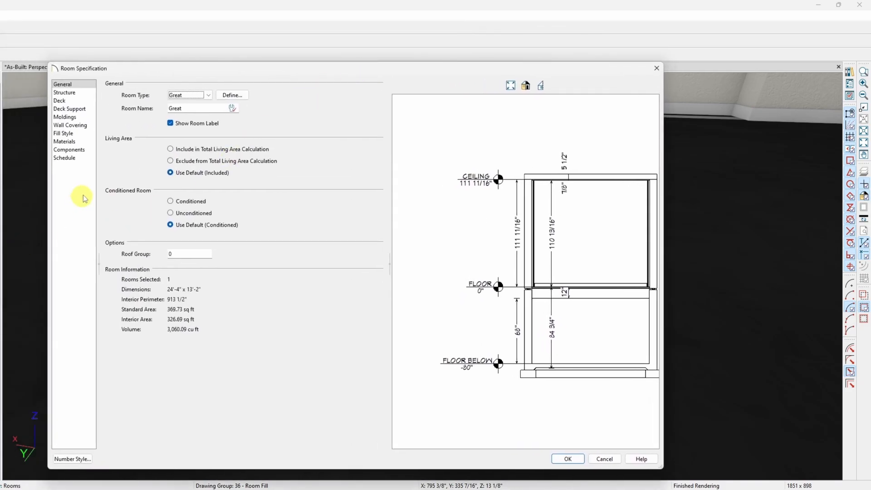
left_click(64, 141)
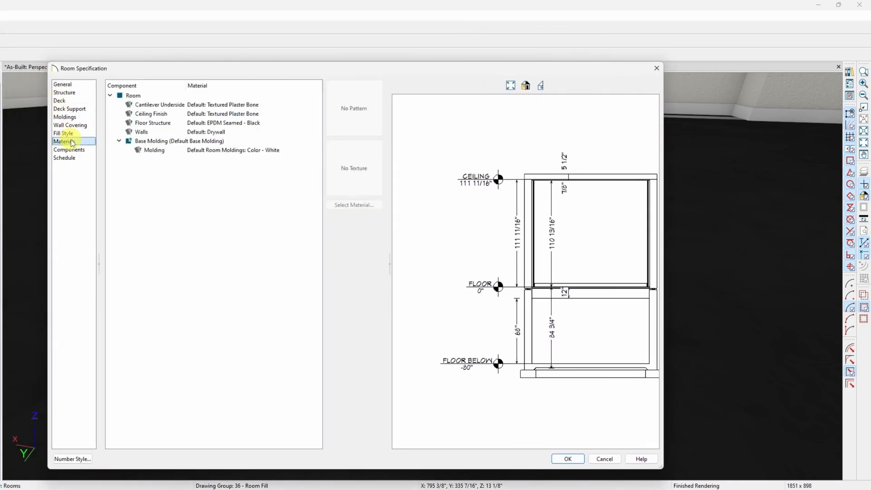
left_click(155, 151)
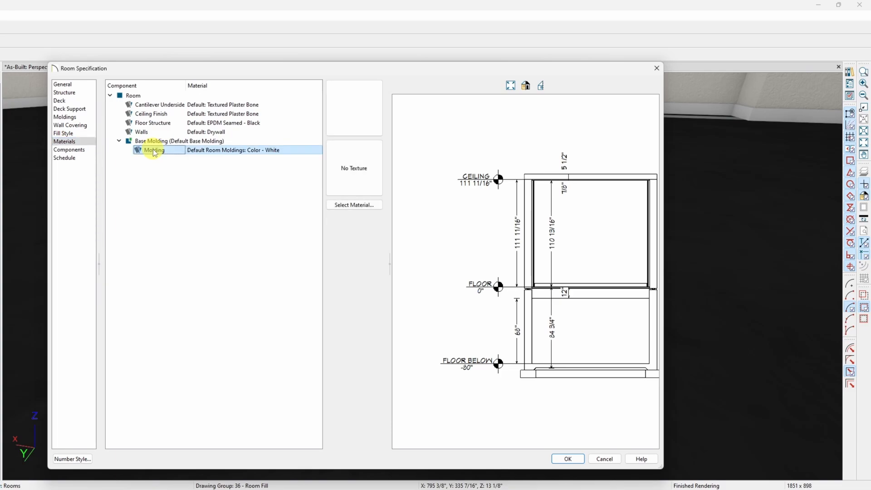
left_click(156, 123)
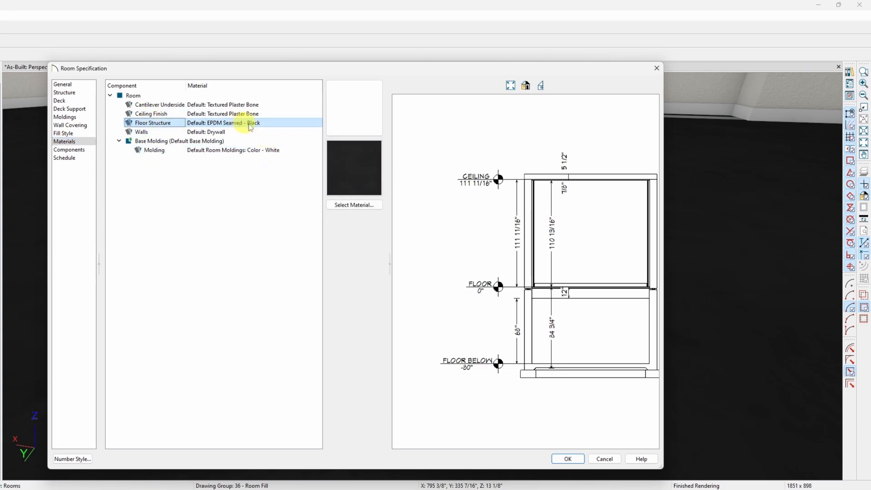
left_click(338, 205)
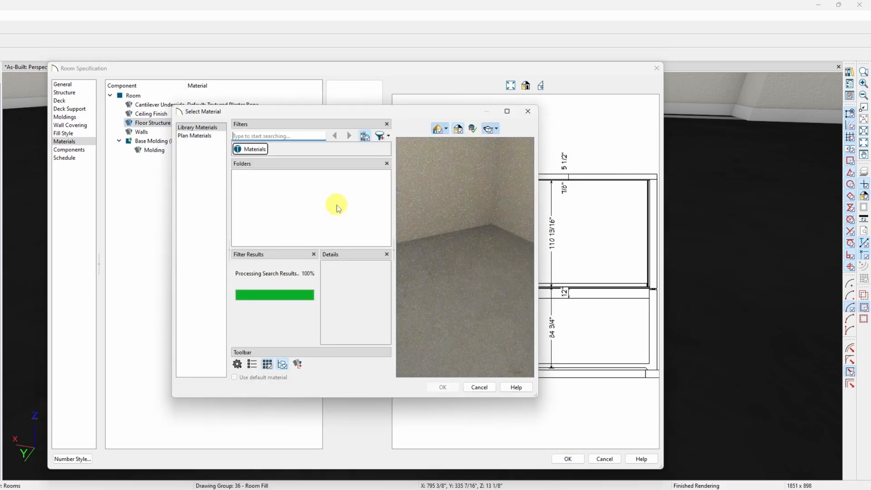
left_click(205, 138)
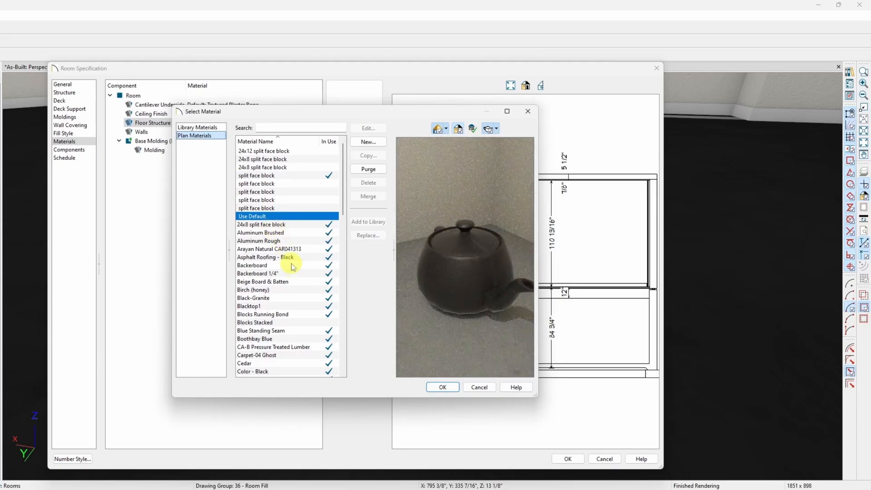
scroll(293, 267, "down", 7)
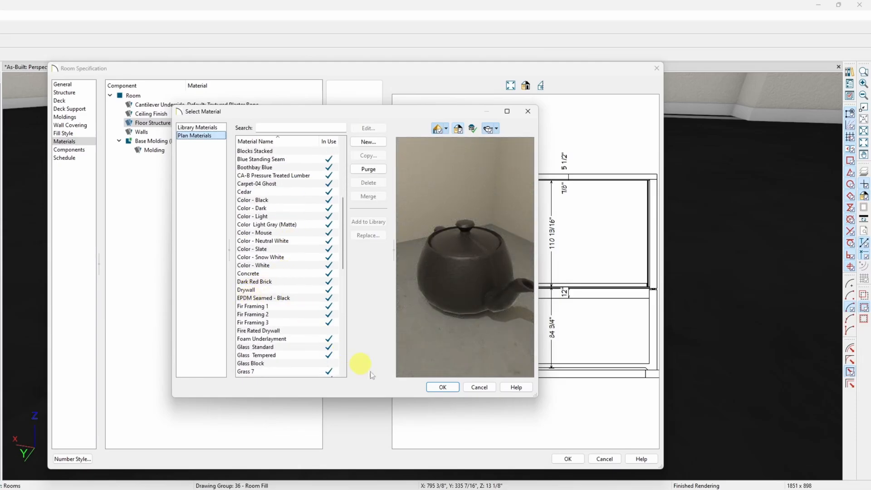
left_click(486, 388)
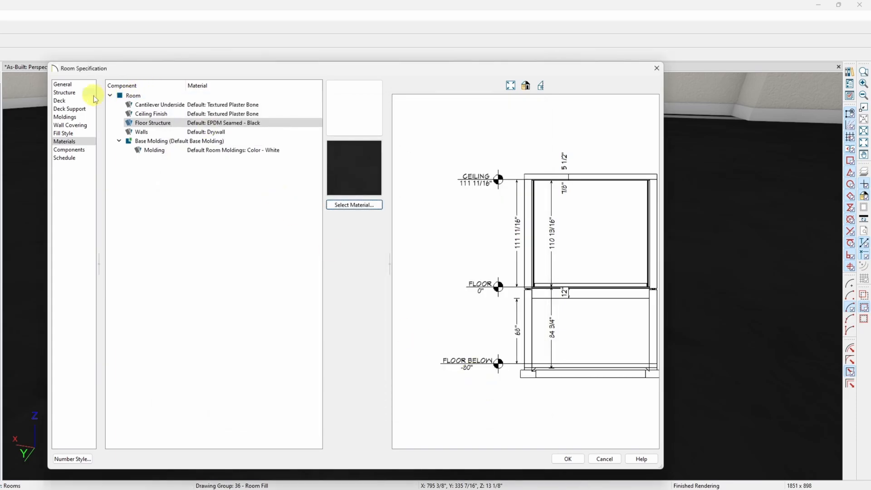
Search the material library for "epdm" for the Great room's floor structure and filter to the EPDM Membrane folder.
left_click(151, 125)
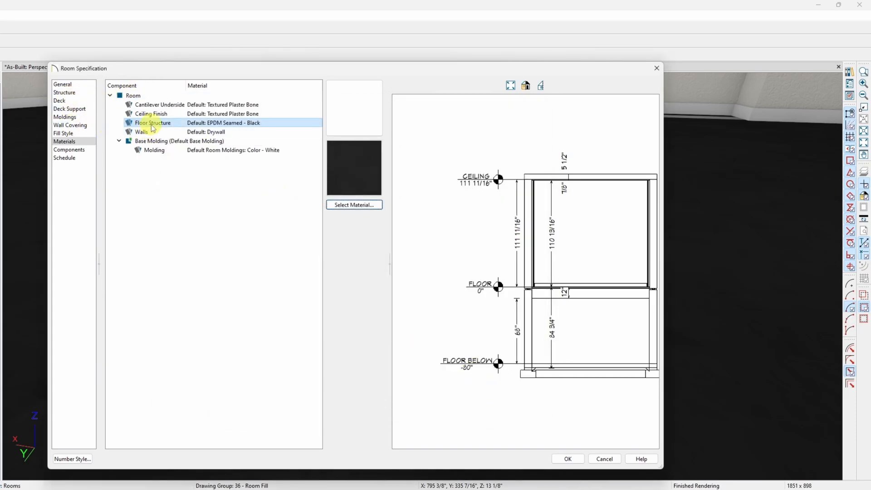
double_click(151, 123)
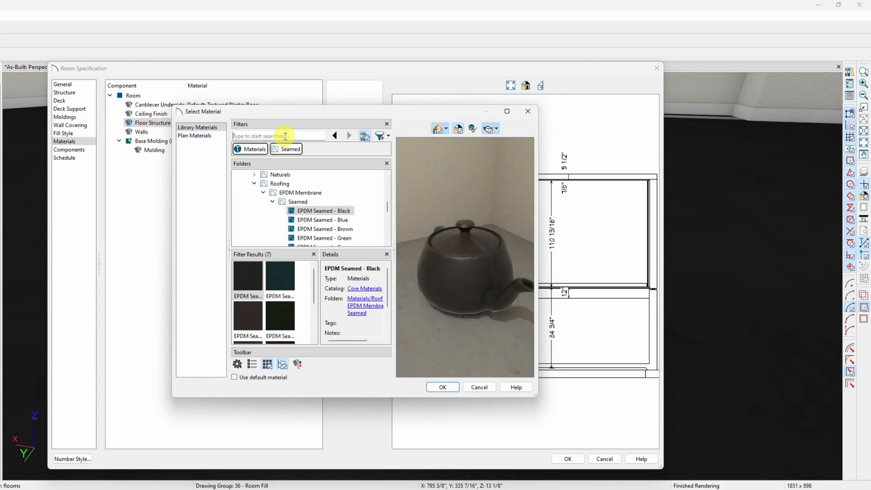
type("epdm")
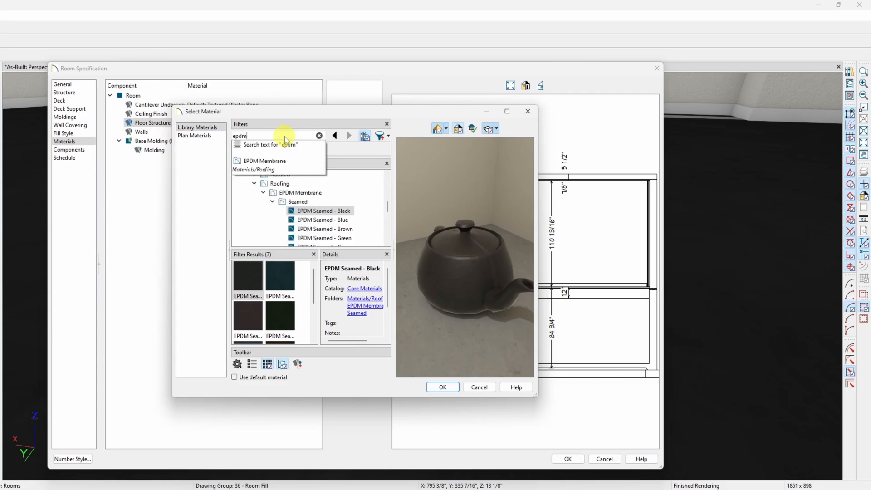
left_click(275, 165)
scroll(320, 210, "down", 2)
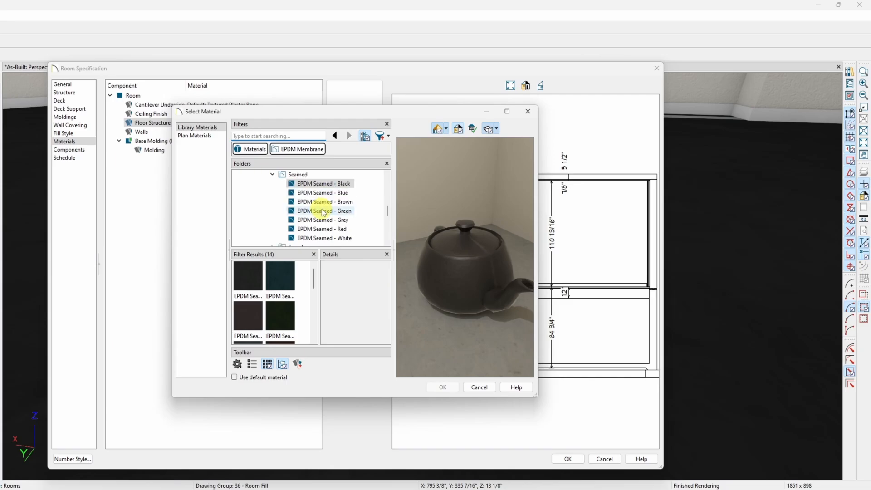
Assign EPDM Seamed - White to the Great room's floor structure and apply the room specification.
left_click(324, 211)
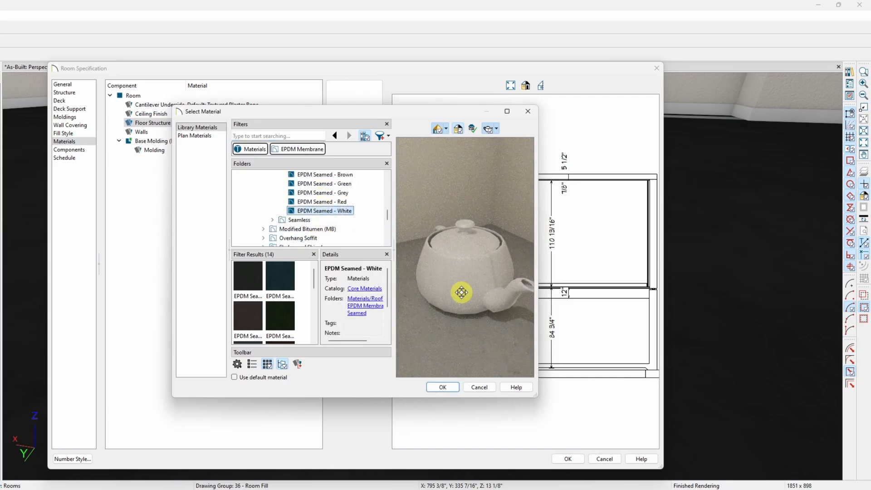
left_click(333, 193)
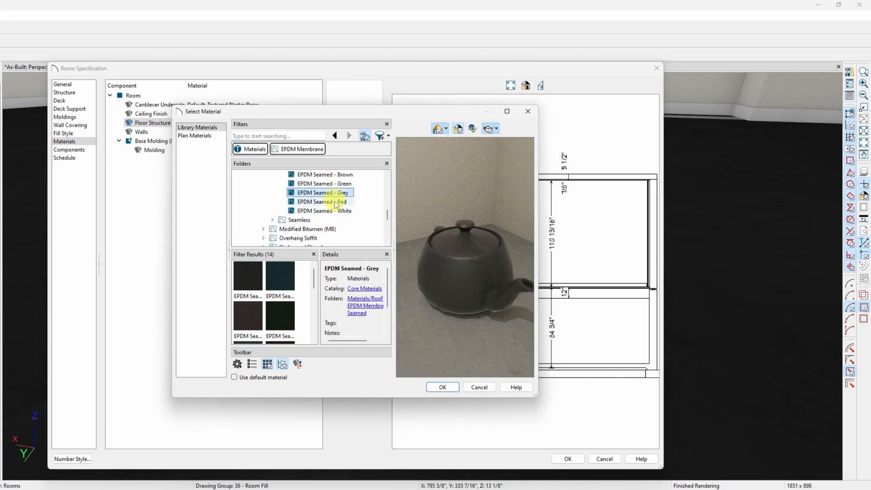
left_click(337, 211)
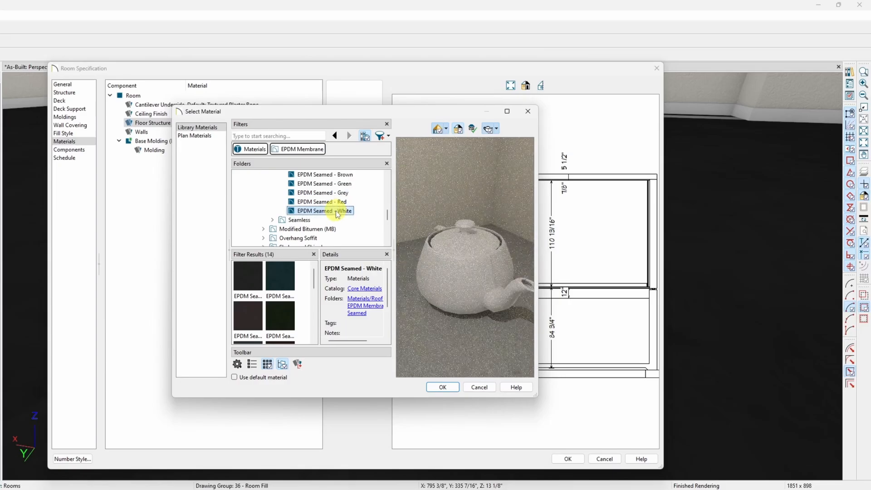
left_click(443, 387)
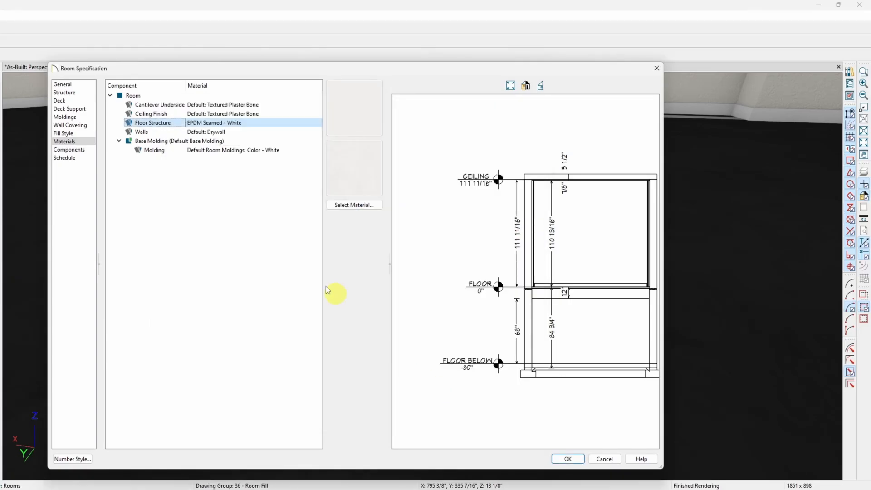
left_click(569, 459)
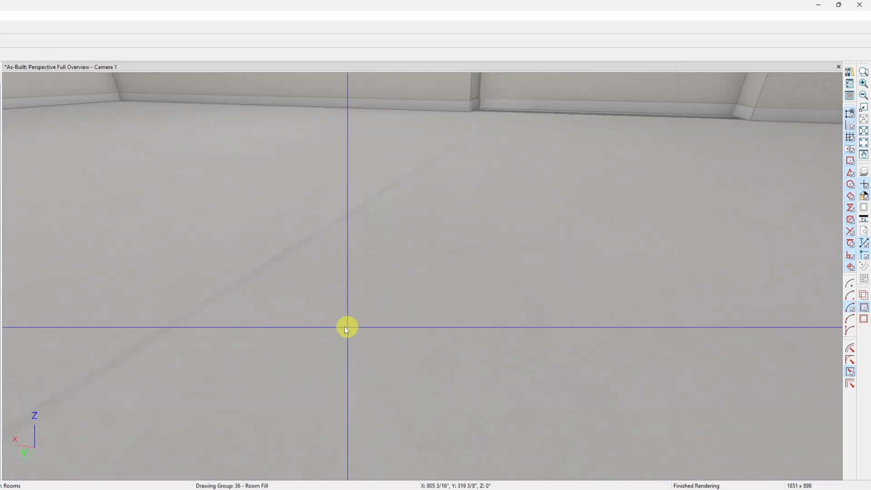
Examine the Great room's floor surface along the walls and at the interior doorway in the camera view.
scroll(296, 275, "up", 6)
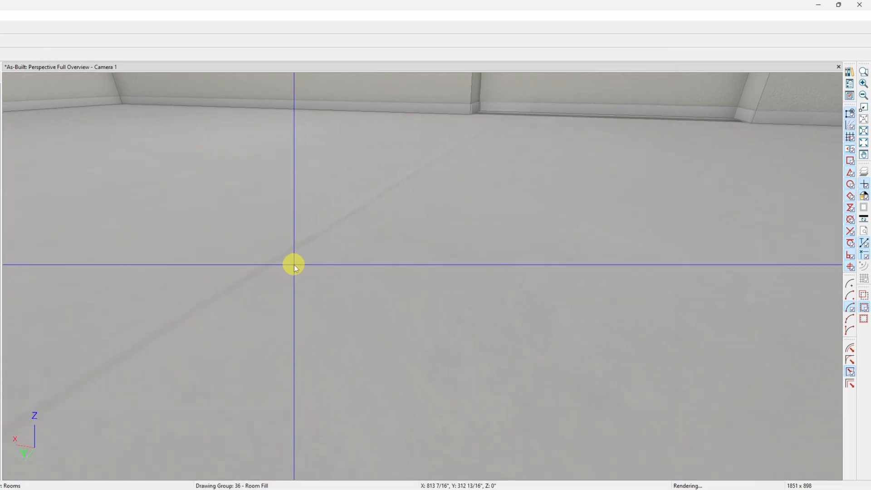
scroll(292, 270, "up", 8)
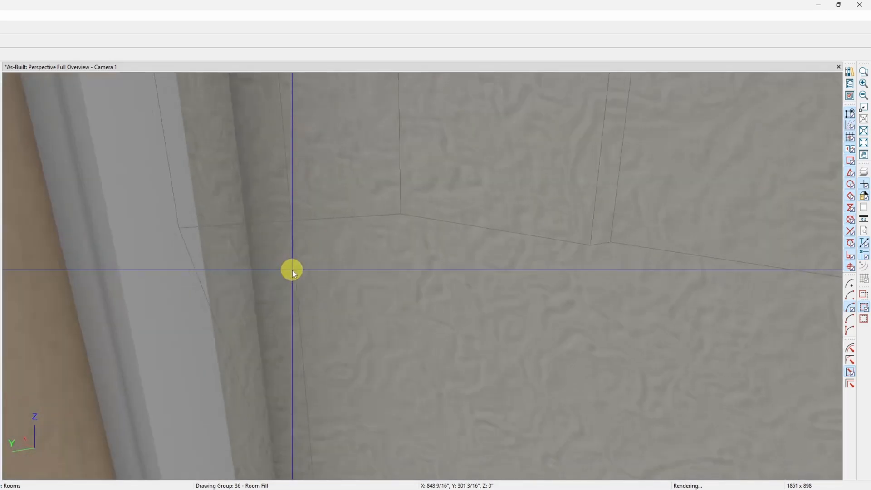
scroll(292, 270, "up", 6)
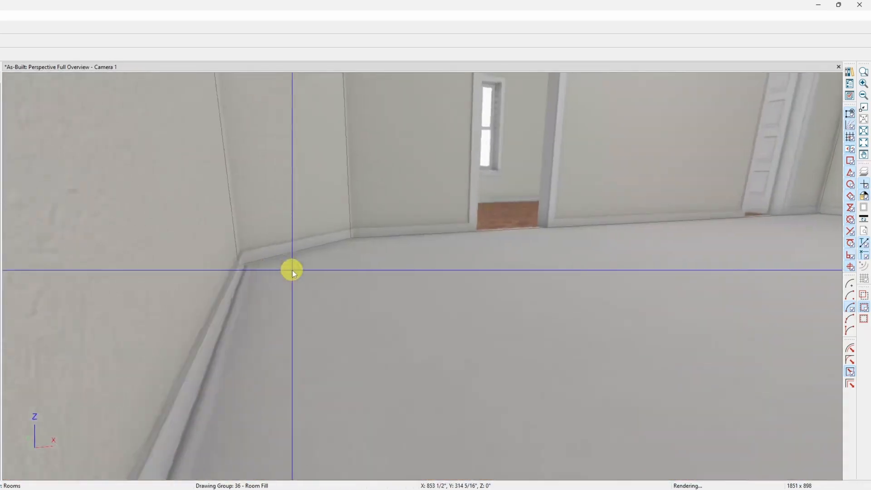
scroll(380, 253, "up", 6)
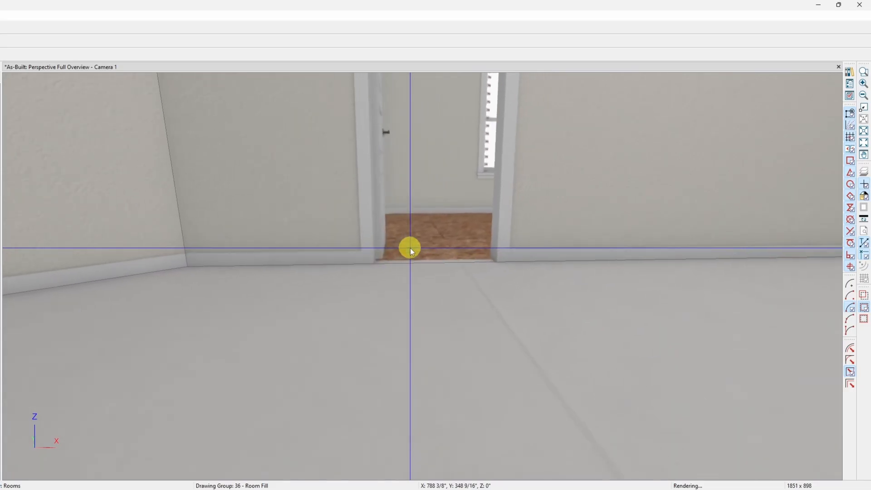
scroll(384, 266, "up", 4)
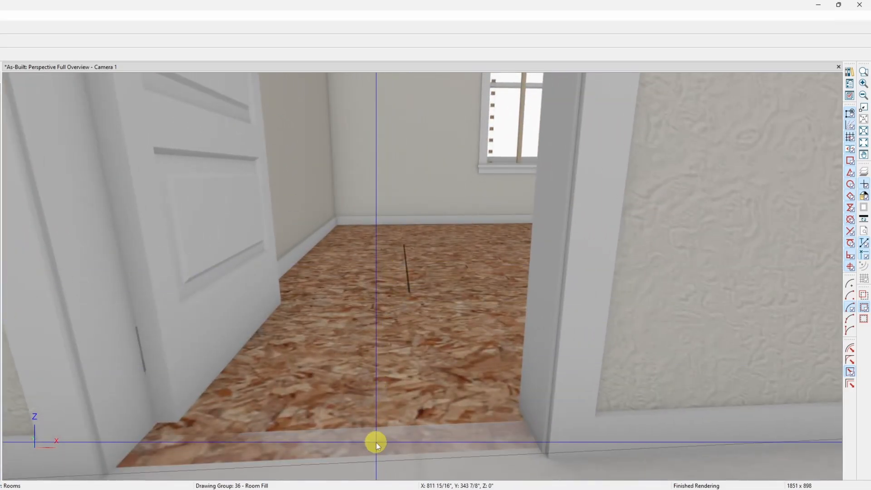
Examine the OSB floor beyond the interior doorway, its threshold and the joist framing beneath it in the camera view.
scroll(378, 309, "up", 5)
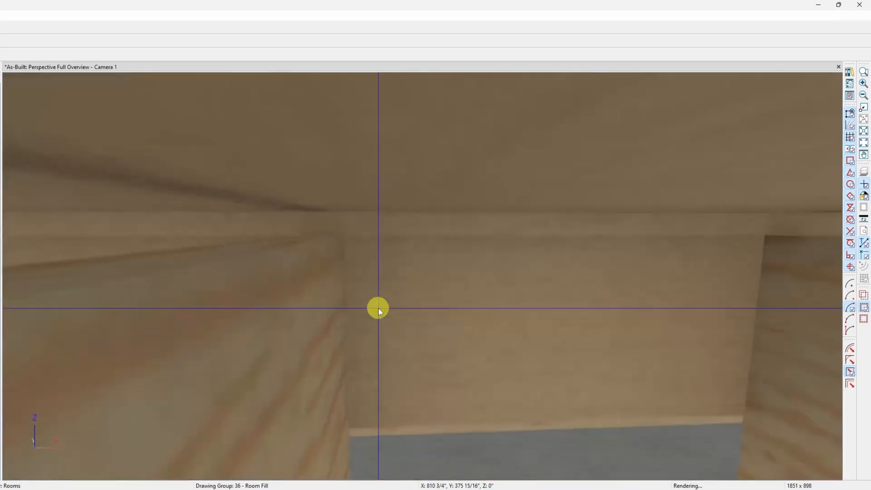
scroll(378, 308, "down", 4)
scroll(378, 308, "up", 3)
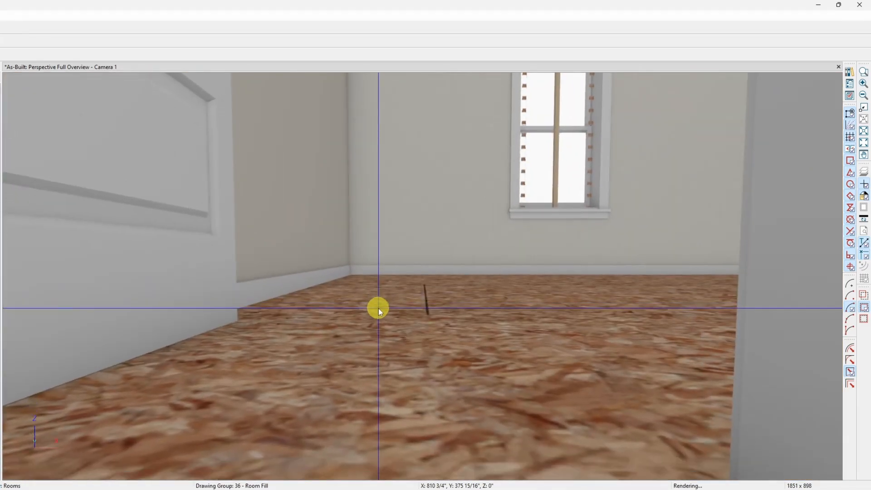
scroll(378, 307, "down", 1)
scroll(378, 307, "down", 2)
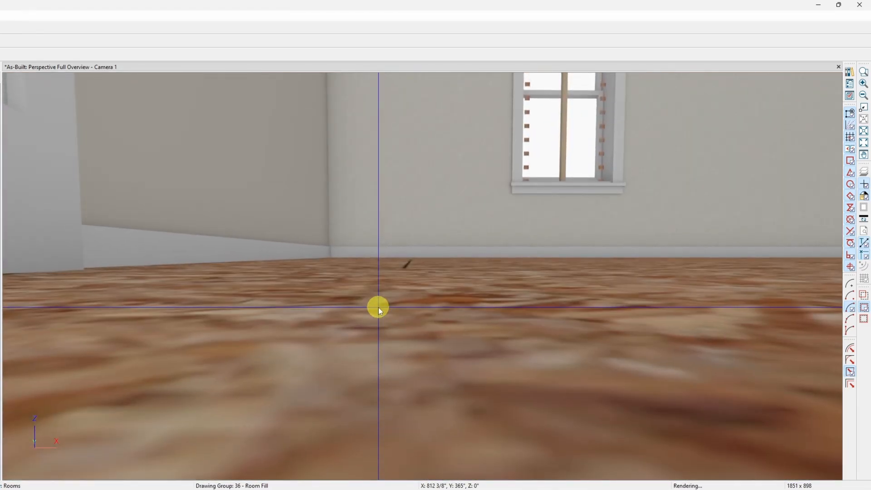
scroll(378, 307, "up", 2)
scroll(378, 307, "down", 1)
key("Left")
key("Left")
key("Left")
key("Left")
key("Left")
key("Left")
key("Left")
key("Left")
key("Left")
key("Left")
key("Left")
key("Left")
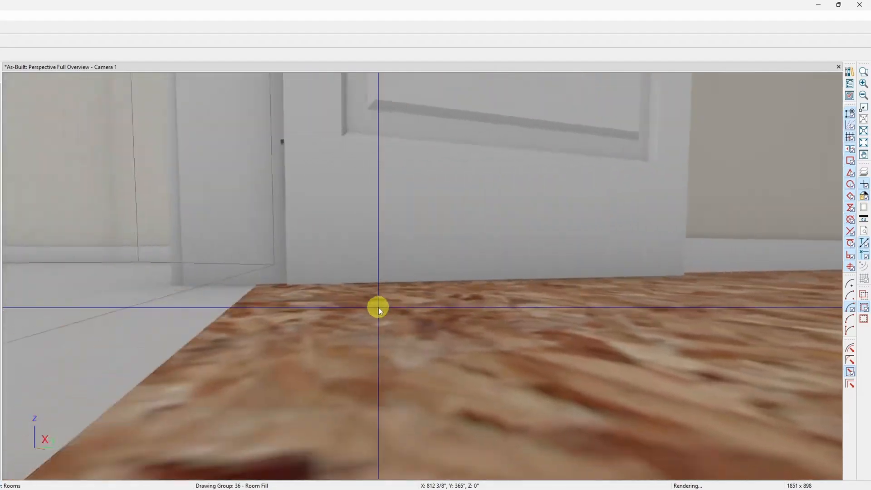
key("Left")
scroll(378, 307, "down", 1)
scroll(378, 306, "up", 3)
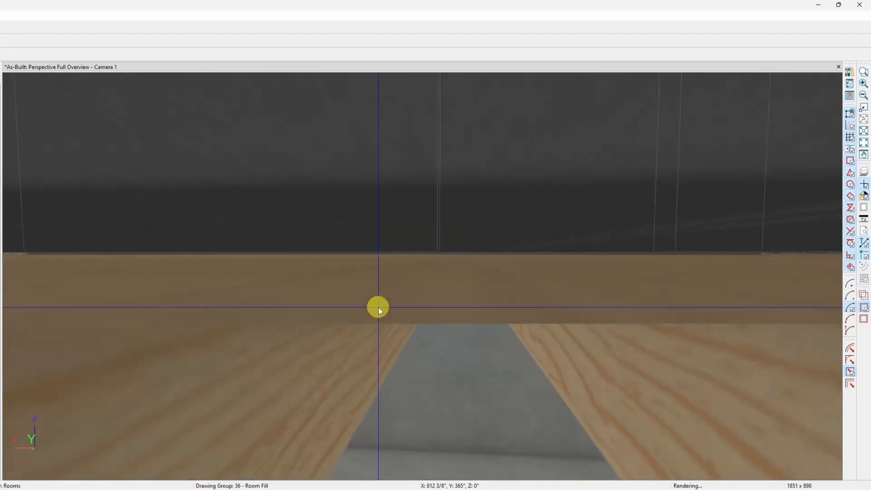
scroll(378, 306, "down", 1)
scroll(378, 307, "down", 1)
Examine the white floor surface along the window wall, the baseboards and the room corners in the camera view.
key("Right")
key("Right")
key("Right")
key("Right")
key("Right")
key("Right")
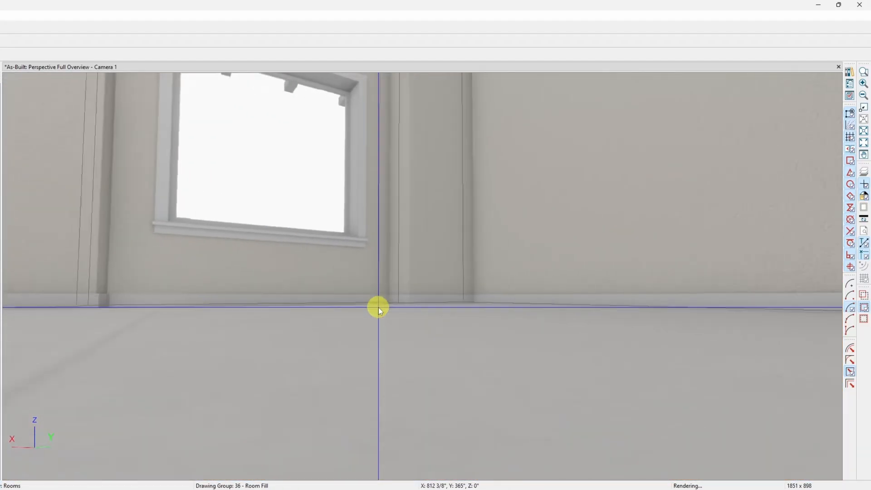
scroll(379, 307, "up", 1)
scroll(378, 307, "down", 1)
scroll(378, 305, "down", 1)
key("Right")
key("Right")
key("Right")
key("Right")
key("Right")
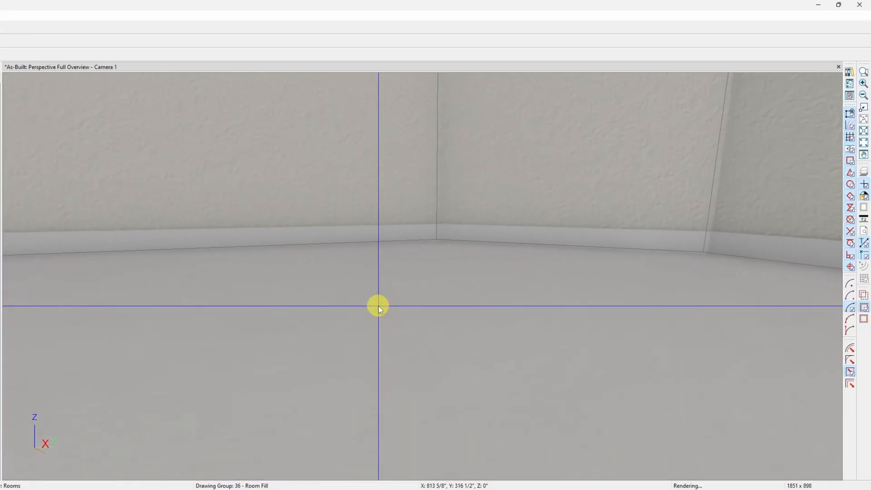
key("Right")
key("Right")
key("Right")
key("Right")
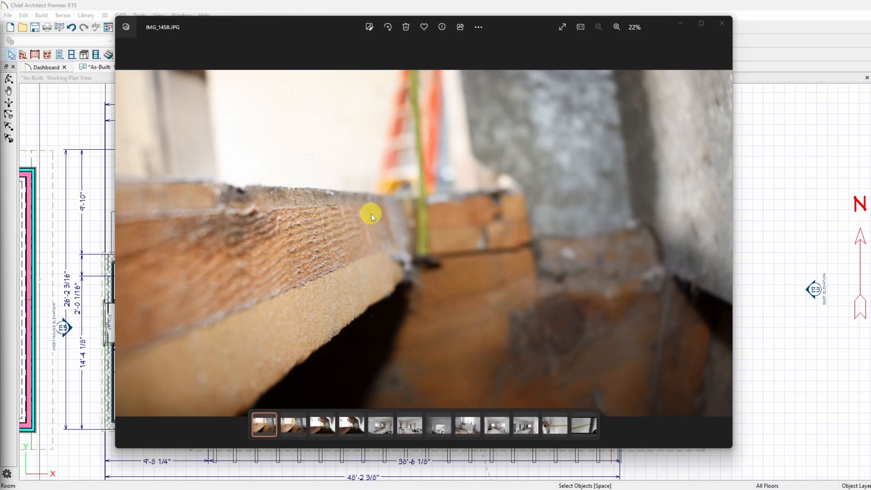
Review the tape-measure site photos of the floor framing, IMG_1459.JPG through IMG_1461.JPG, and continue to the following room photo.
left_click(293, 425)
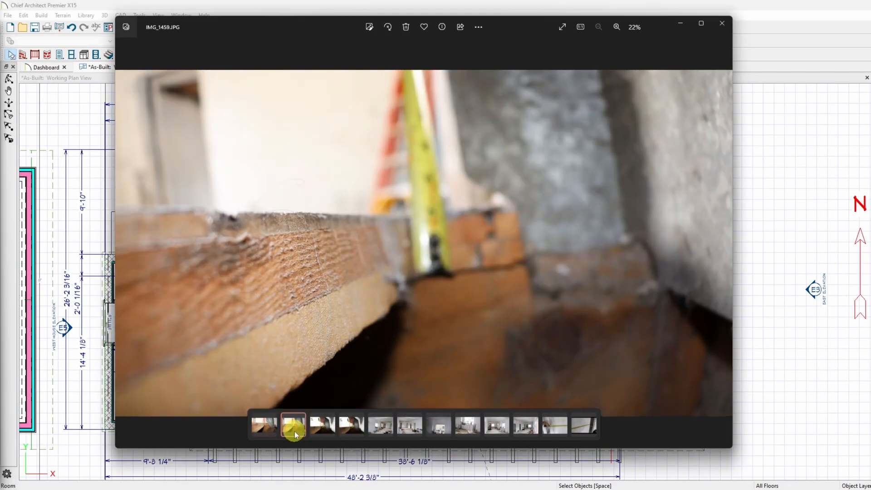
left_click(325, 429)
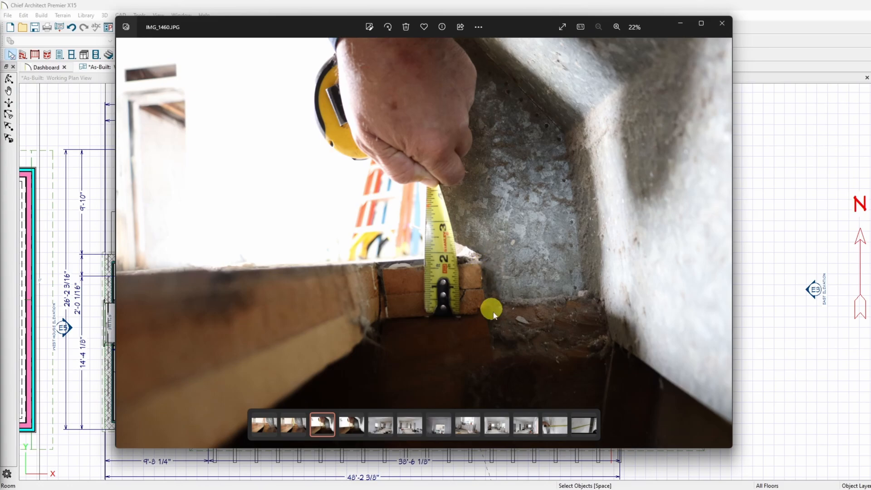
left_click(355, 428)
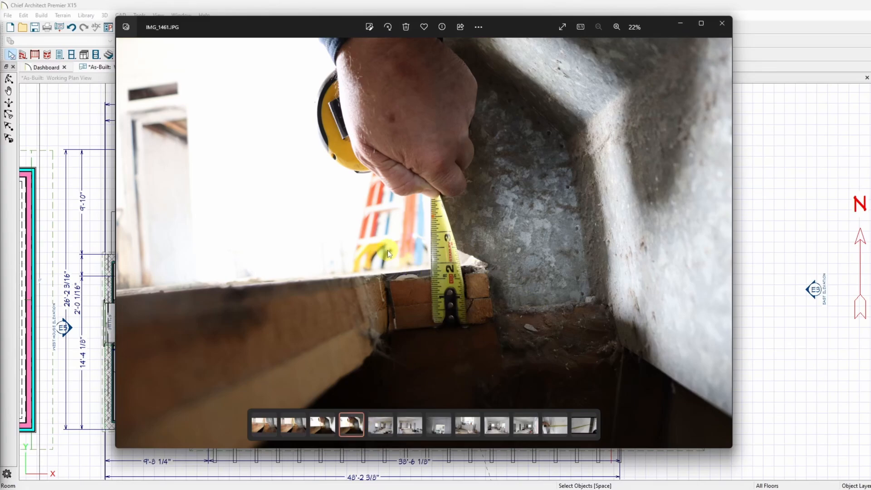
left_click(379, 433)
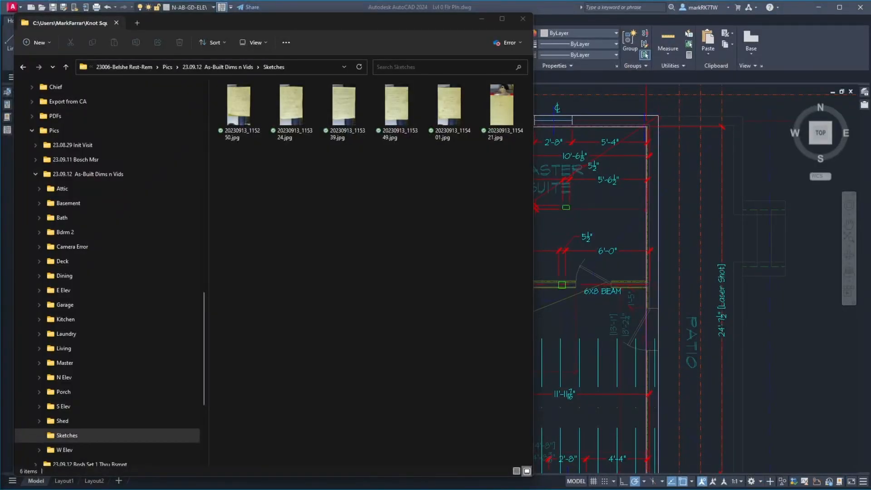
In File Explorer, browse the Attic and Basement photo folders and open 20230913_115250.jpg from the Sketches folder.
left_click(95, 187)
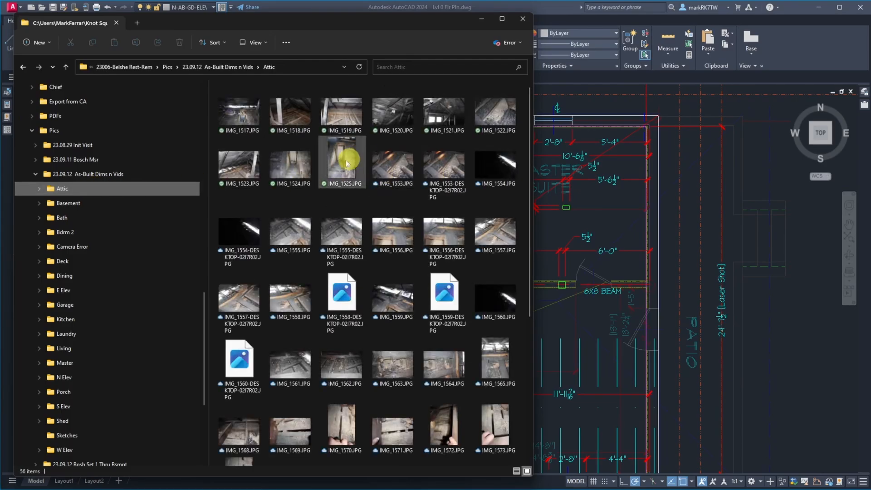
left_click(115, 200)
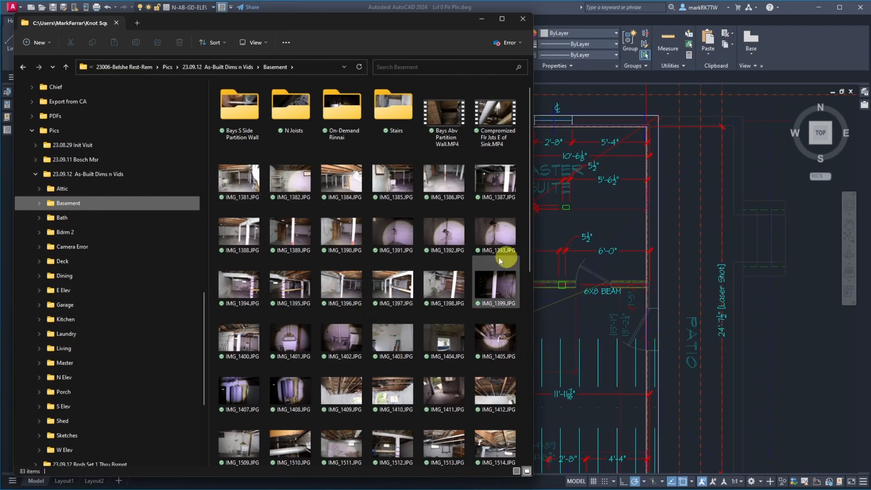
left_click(81, 436)
double_click(217, 96)
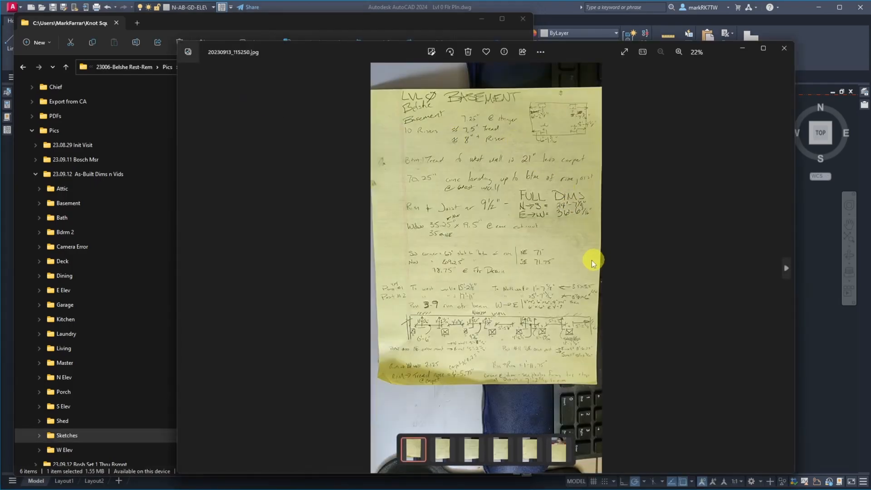
Examine the handwritten basement sketch's stair notes, full dimensions, rim heights and post layout.
scroll(525, 233, "up", 4)
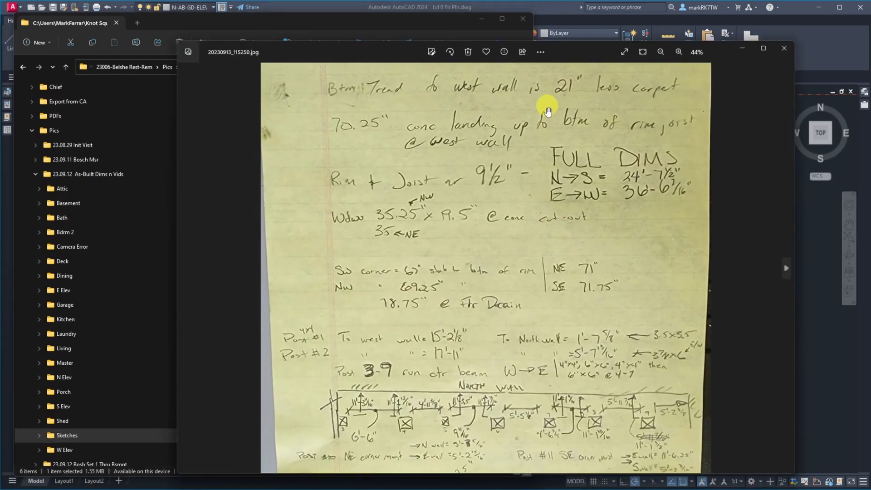
left_click_drag(526, 90, 523, 240)
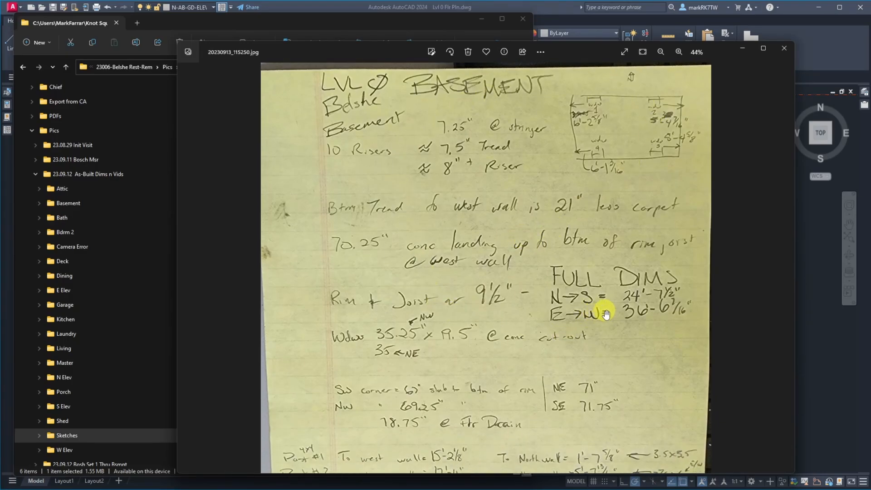
left_click_drag(542, 274, 566, 178)
left_click_drag(526, 359, 537, 270)
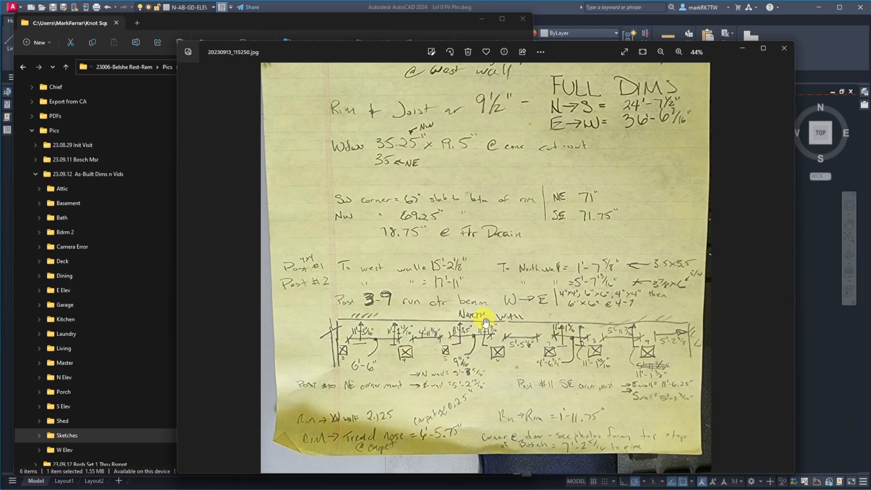
scroll(503, 284, "down", 2)
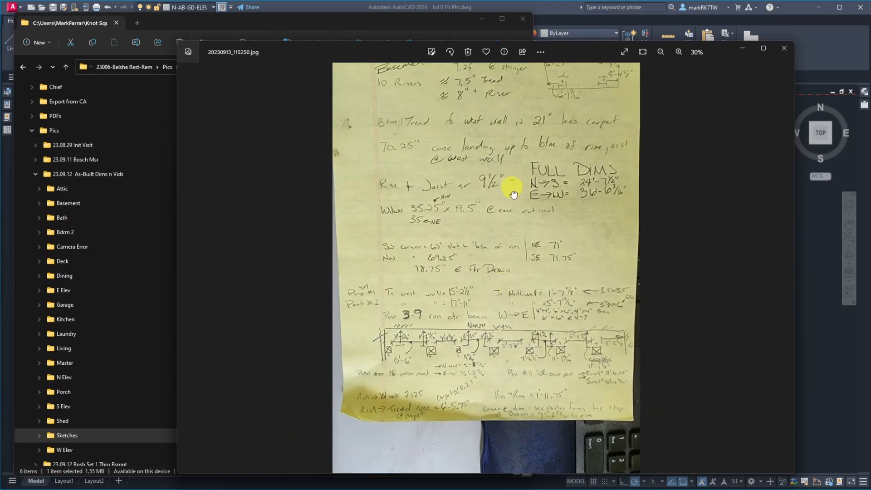
left_click_drag(509, 188, 509, 259)
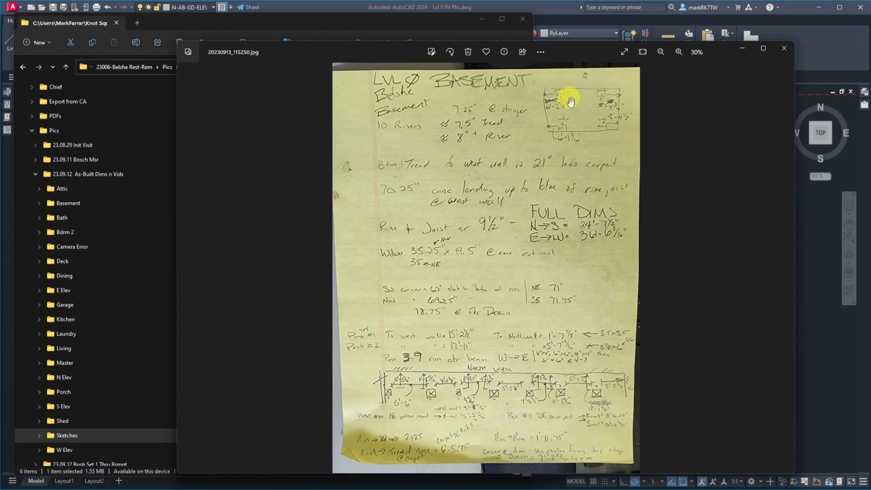
Examine the small window location diagram and the stair notes at the head of the basement sketch.
scroll(570, 98, "up", 3)
left_click_drag(687, 119, 412, 178)
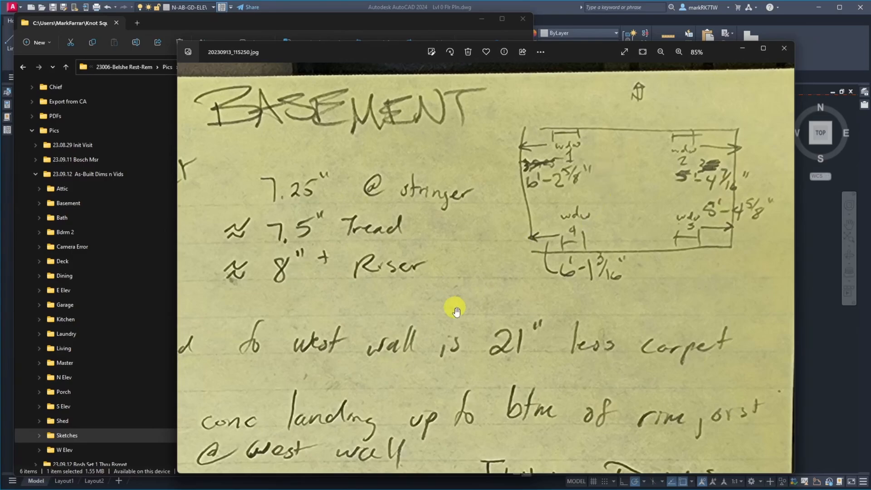
left_click_drag(453, 307, 632, 230)
scroll(631, 230, "down", 3)
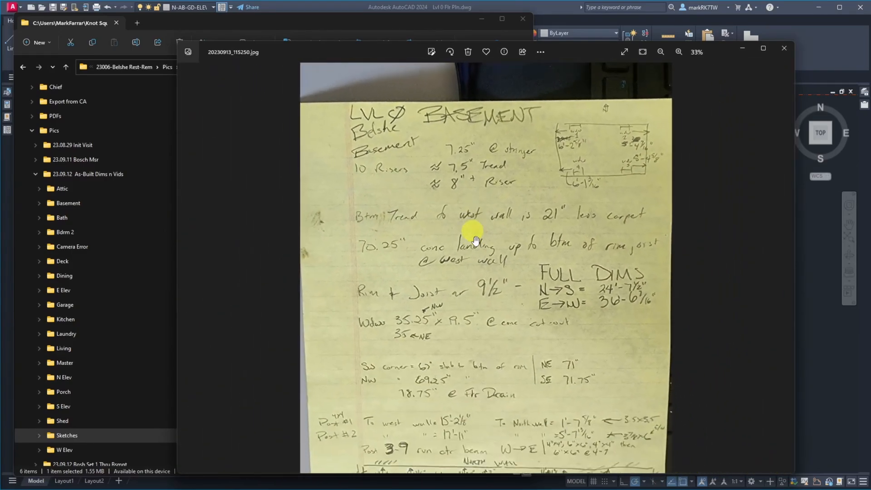
Check the basement sketch's slab-to-rim heights and center beam post spacing, and close the image.
scroll(507, 405, "up", 3)
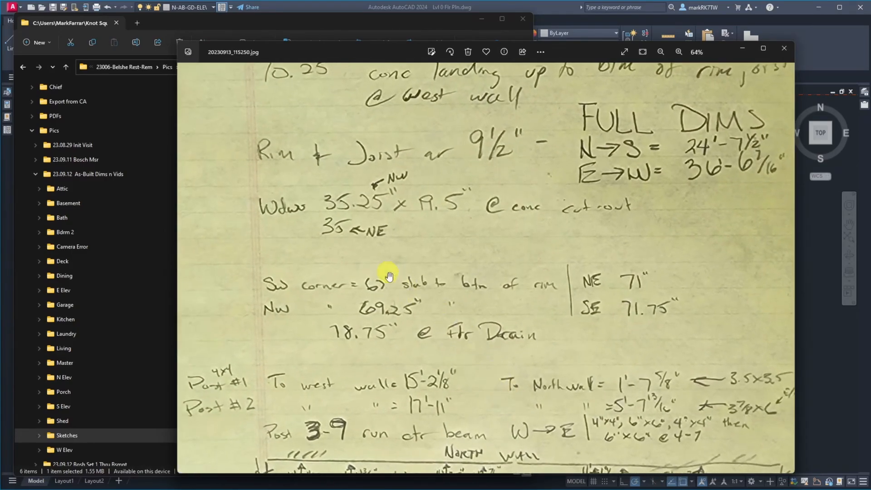
scroll(388, 272, "down", 3)
scroll(523, 445, "down", 2)
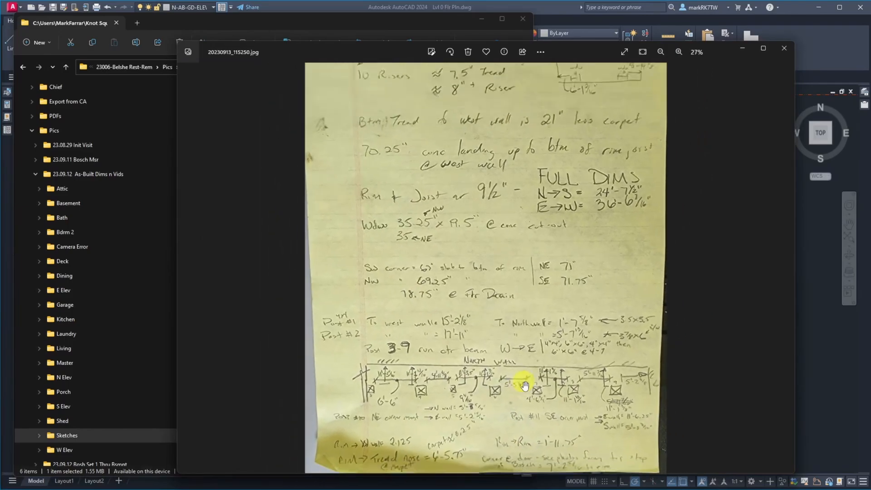
scroll(519, 433, "up", 2)
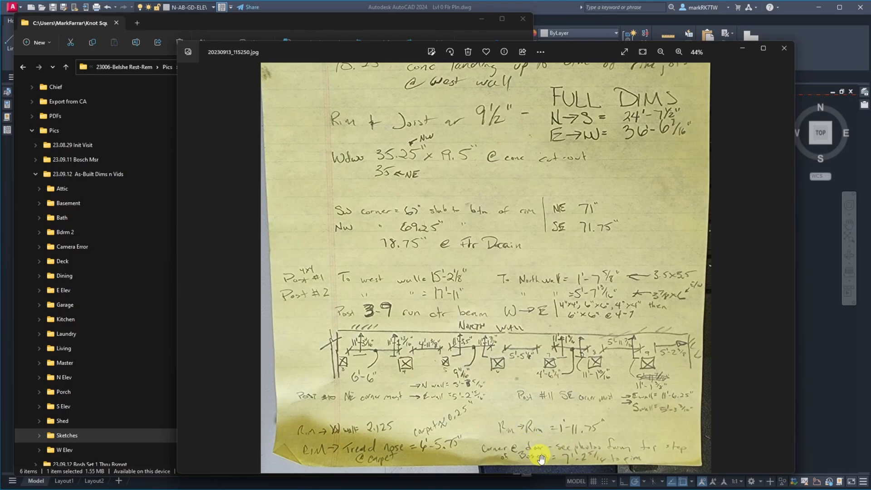
left_click(782, 52)
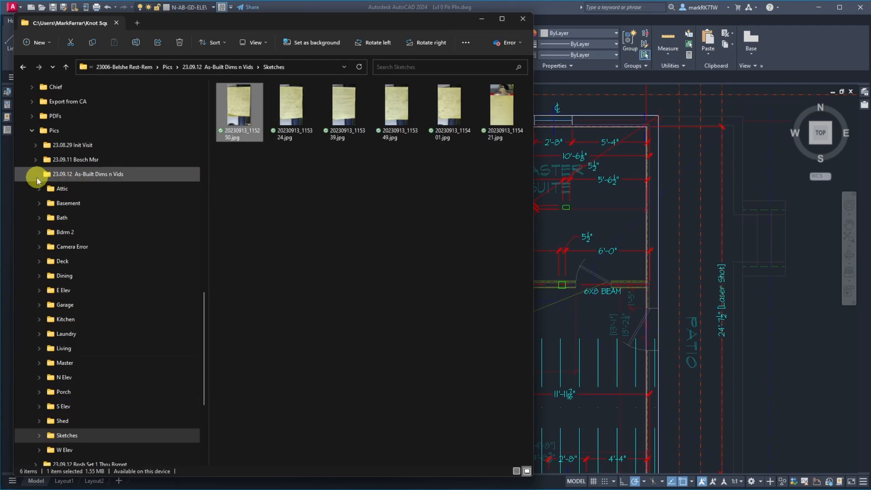
Open the laser measurement photo RB_03308.jpg from the 23.09.11 Bosch Msr folder and examine its reading.
left_click(45, 161)
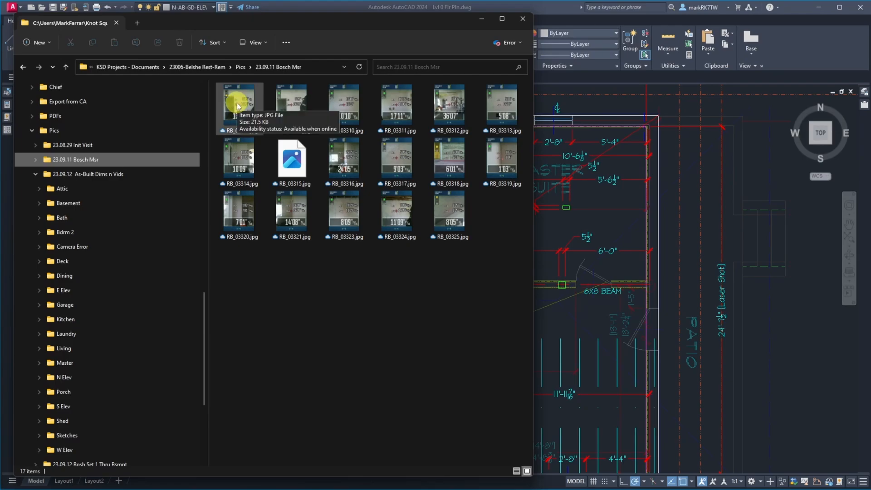
left_click(237, 106)
double_click(237, 106)
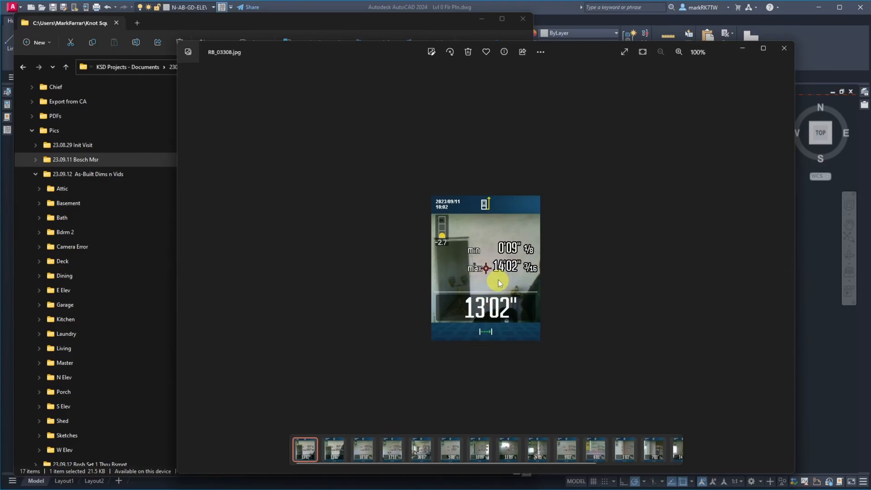
scroll(500, 268, "up", 5)
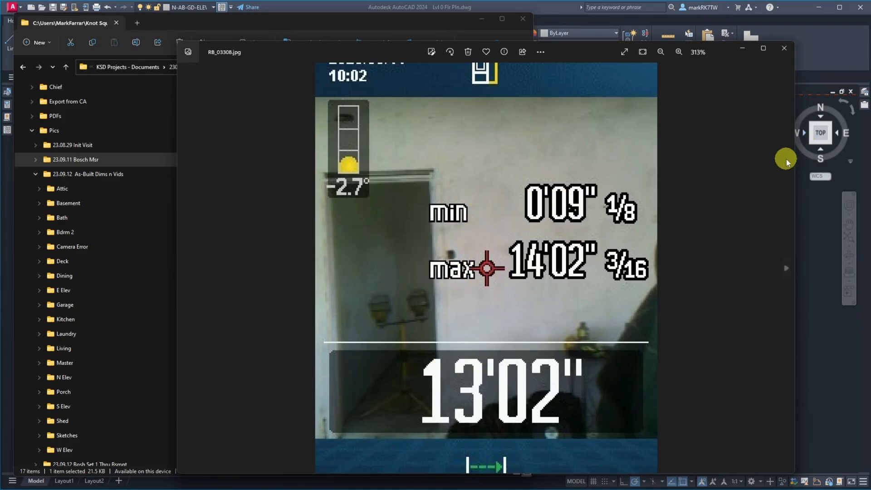
Browse the following Bosch laser measurement photos up to RB_03318.jpg and examine that photo's min and max readings up close.
left_click(785, 268)
left_click(784, 267)
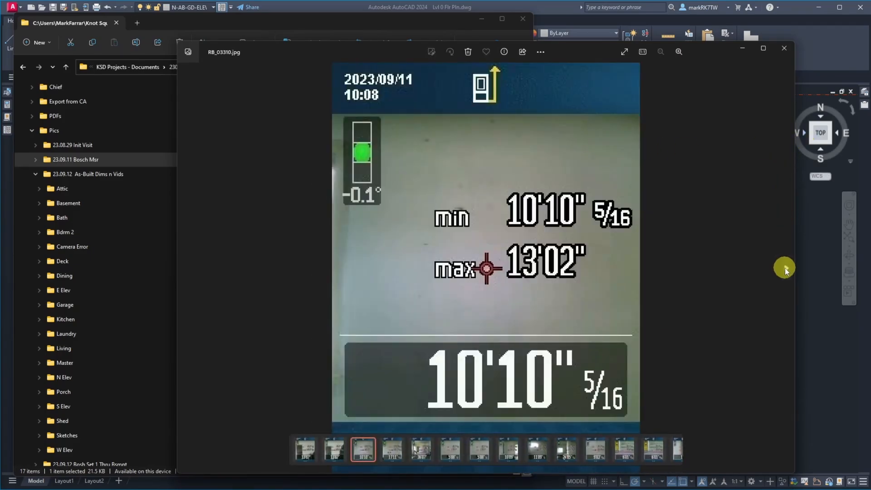
left_click(784, 268)
left_click(784, 268)
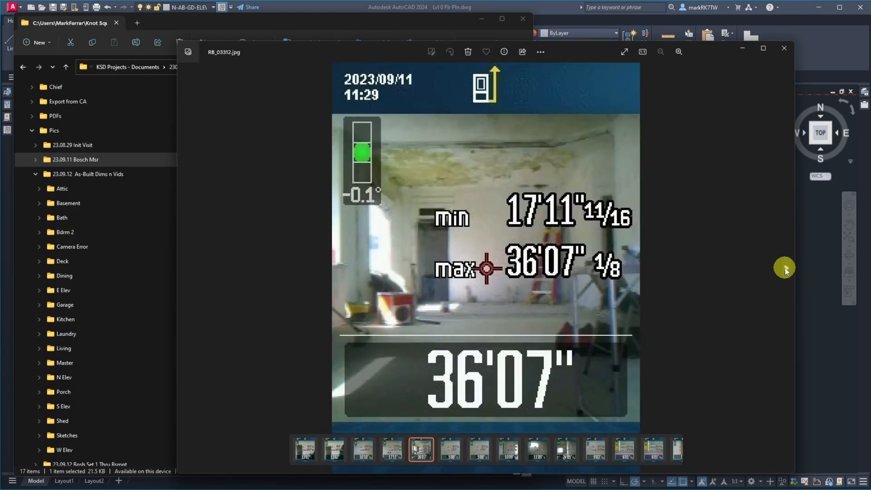
left_click(785, 267)
left_click(784, 267)
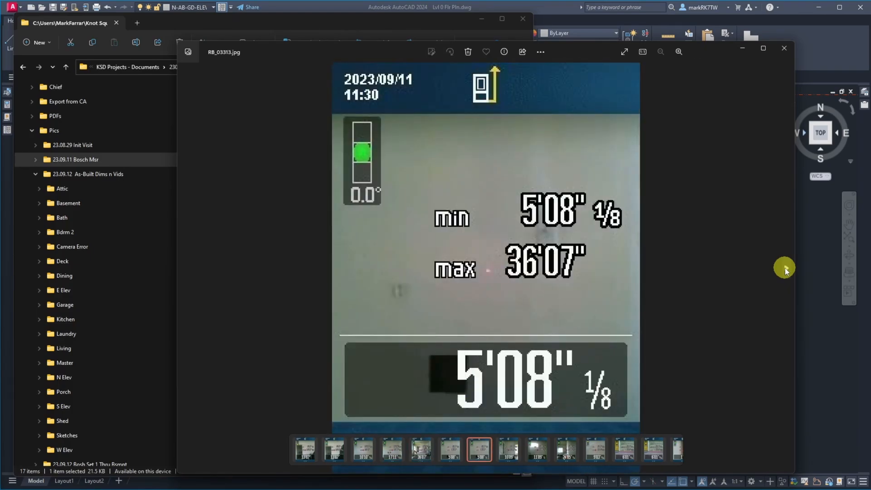
left_click(784, 267)
left_click(784, 267)
left_click(785, 268)
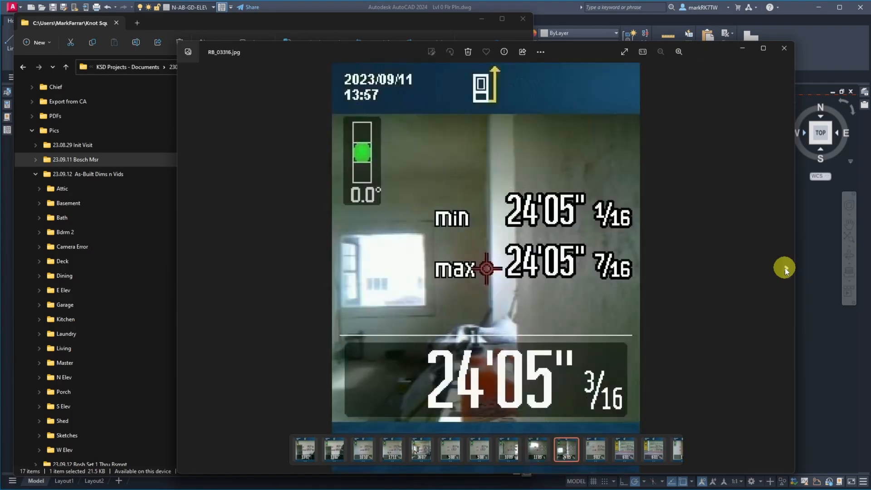
left_click(785, 267)
left_click(785, 268)
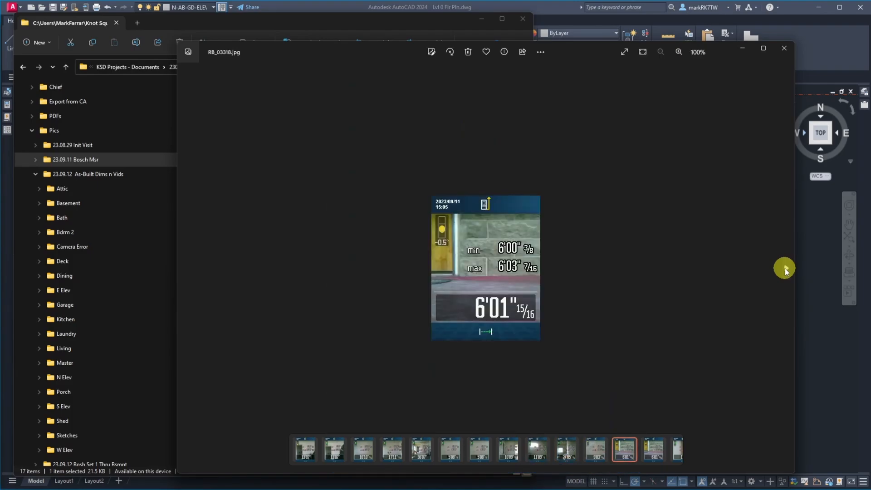
scroll(486, 266, "up", 3)
scroll(488, 264, "up", 3)
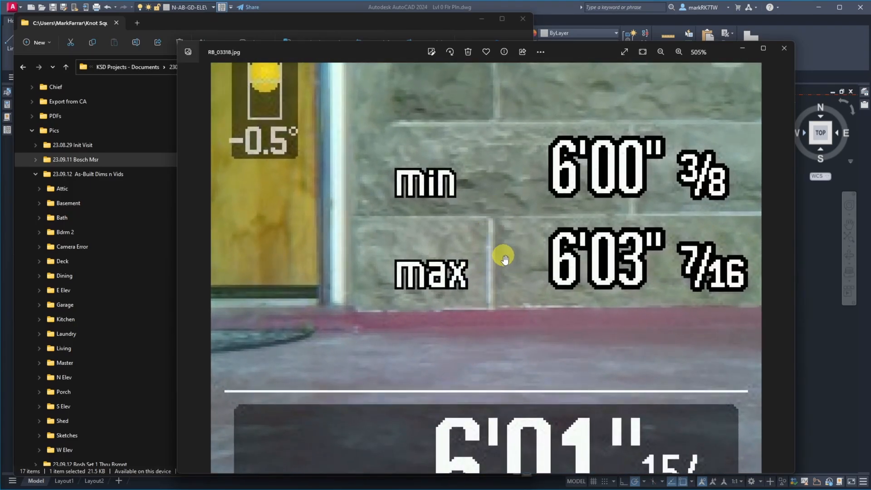
Examine the full readings in laser photo RB_03318.jpg, and the min and max readings in RB_03319.jpg and RB_03320.jpg.
scroll(480, 311, "down", 2)
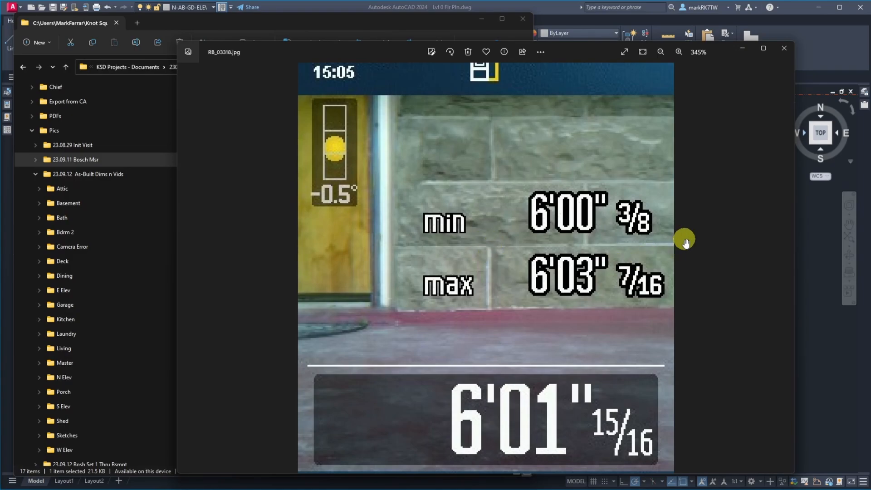
left_click(782, 270)
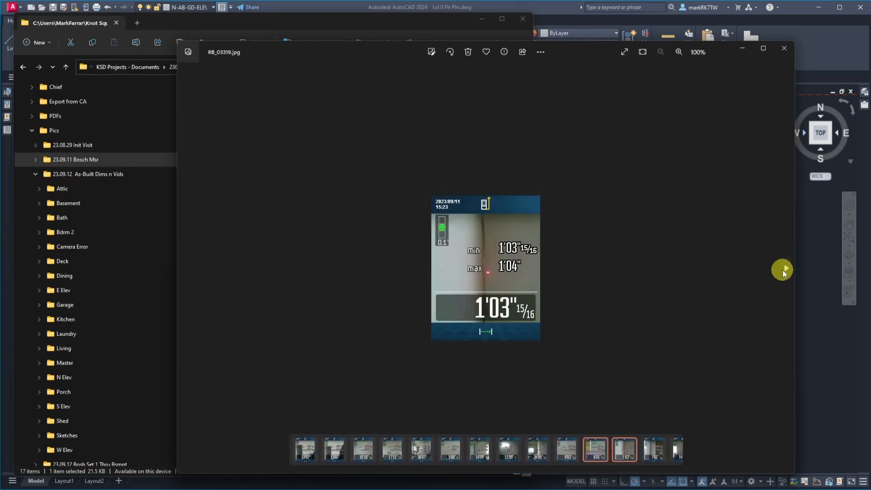
scroll(492, 283, "up", 5)
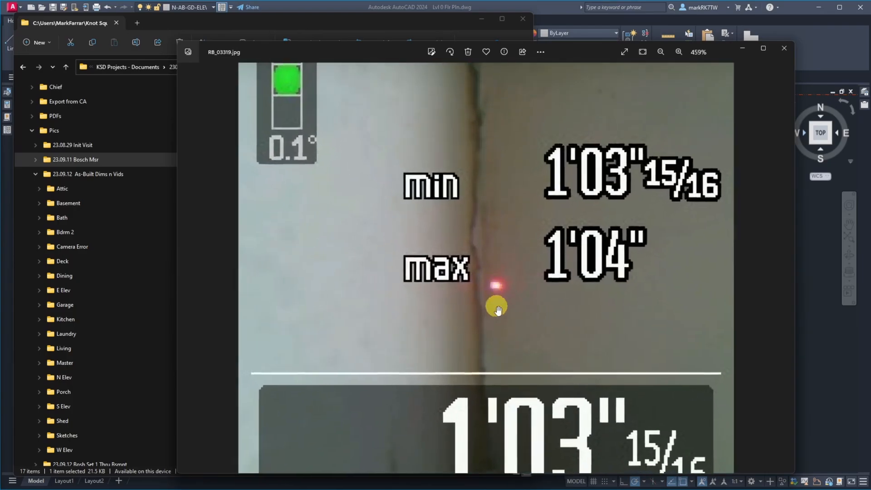
left_click(783, 270)
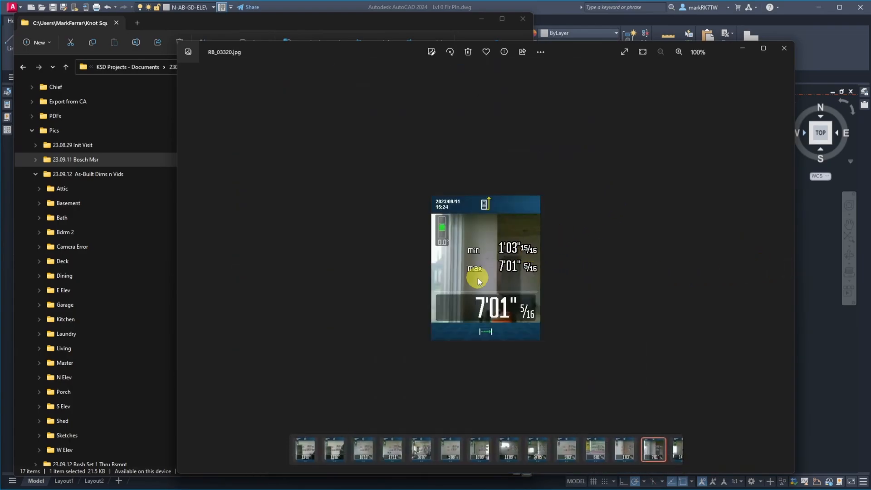
scroll(476, 278, "up", 4)
scroll(477, 277, "down", 1)
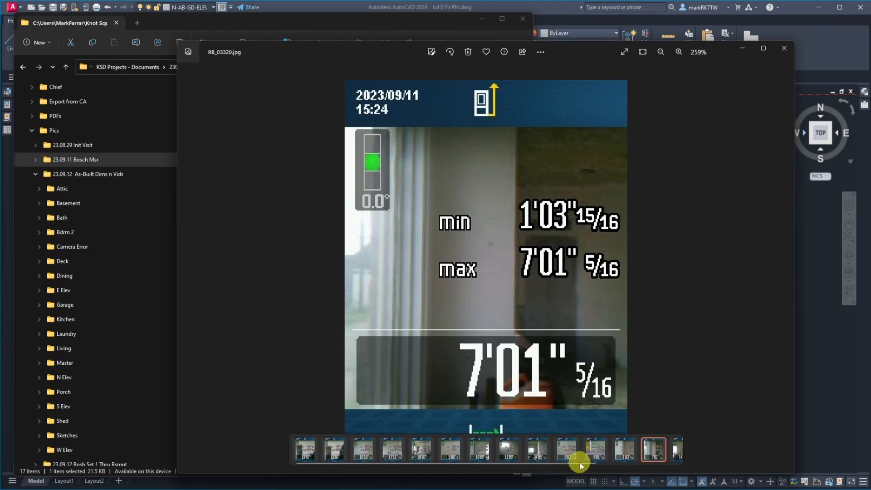
Delete the last laser measurement photo, RB_03325.jpg, from the 23.09.11 Bosch Msr folder and close the image viewer.
left_click_drag(579, 462, 660, 464)
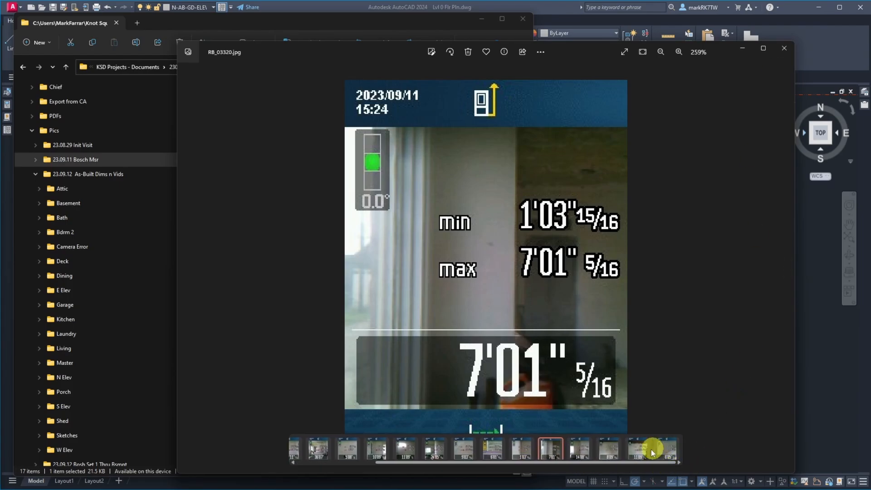
left_click(664, 452)
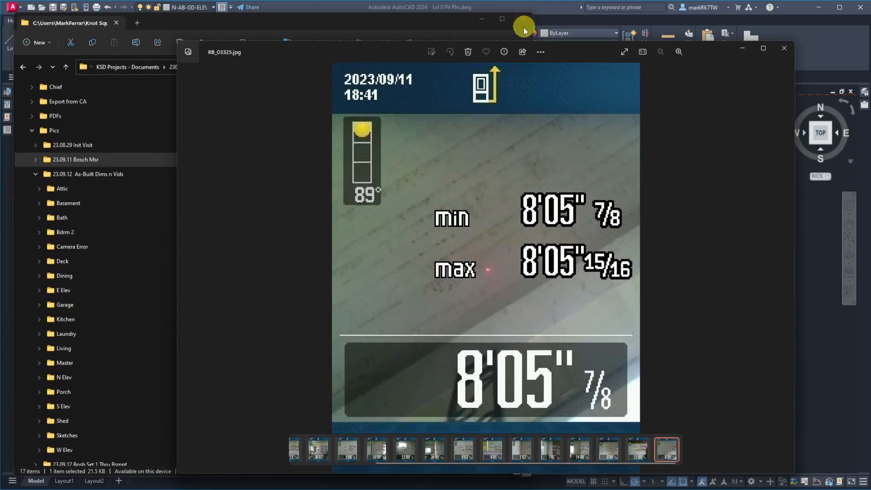
left_click(469, 52)
left_click(429, 287)
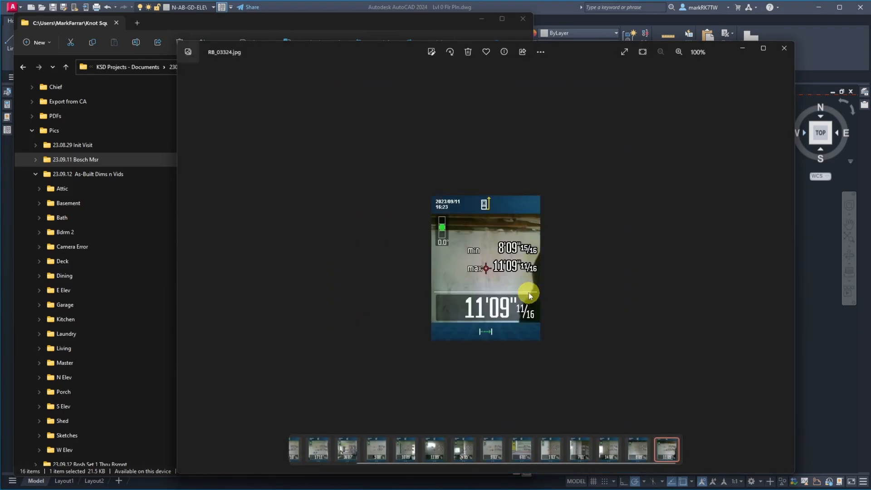
left_click(783, 46)
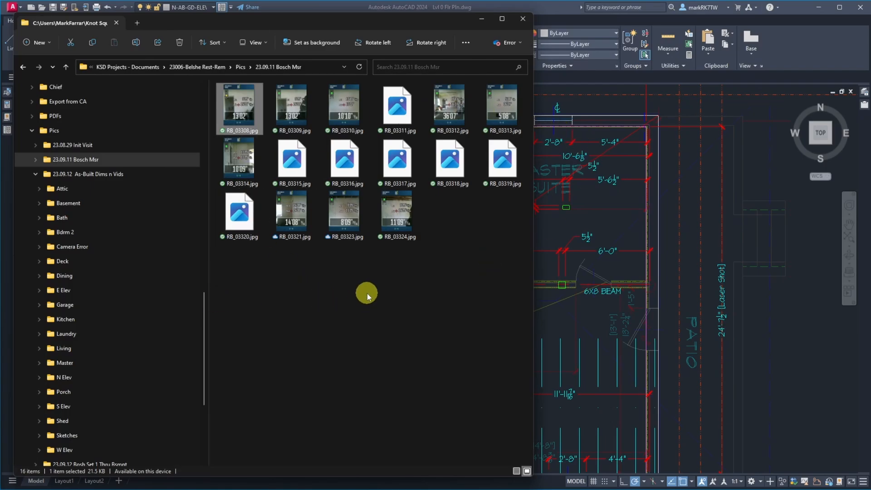
Switch to AutoCAD and delete the horizontal construction line along the laundry's south wall in the Level 0 plan.
left_click(597, 107)
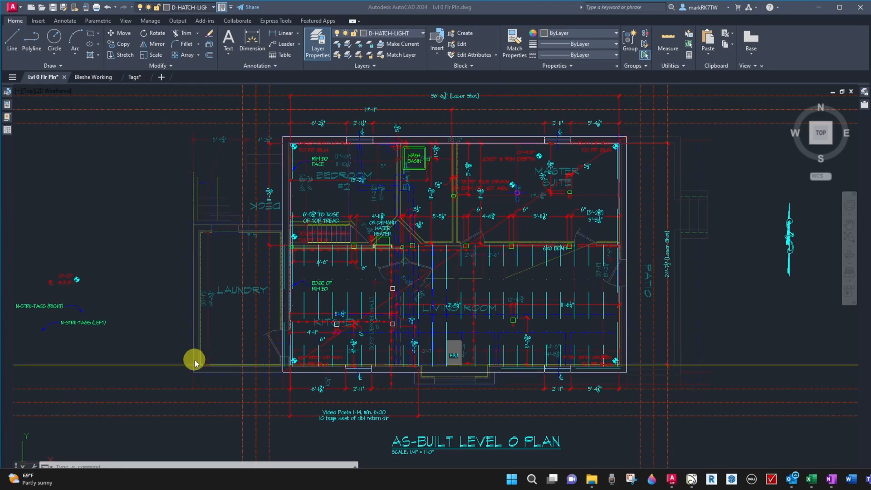
left_click(179, 365)
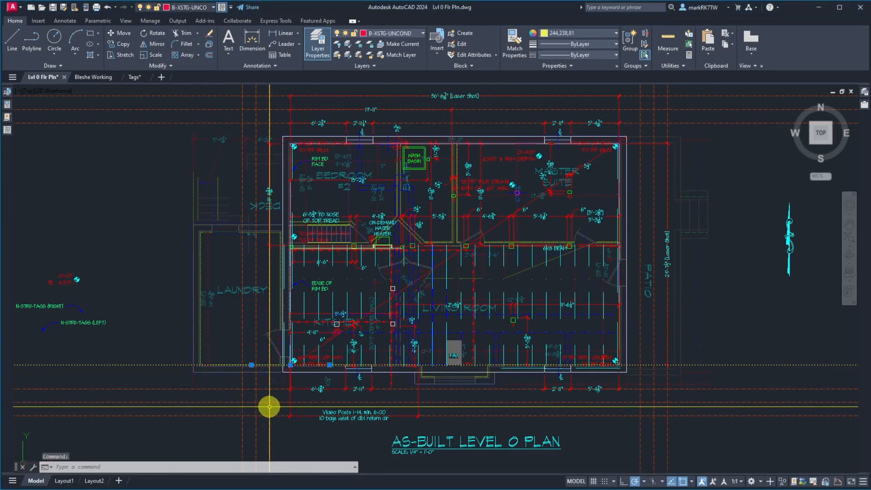
key("Delete")
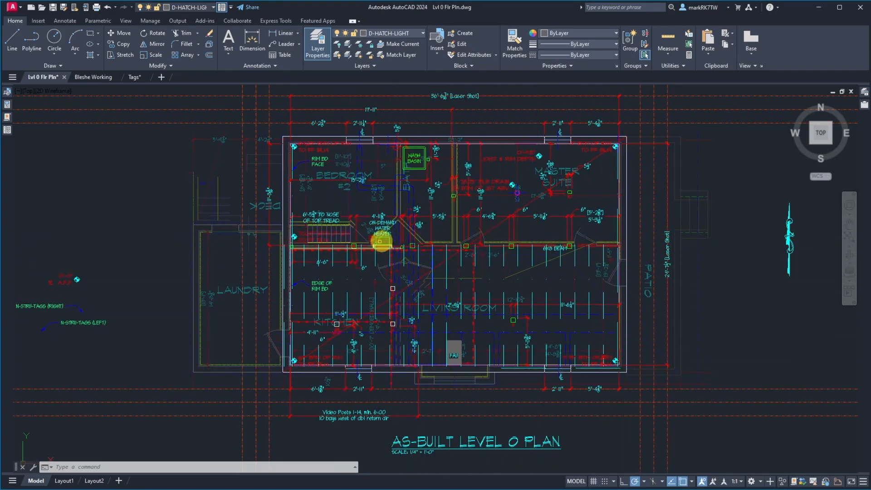
Examine the basement stair, its surrounding walls and the on-demand water heater with the adjacent gas line.
scroll(354, 242, "up", 6)
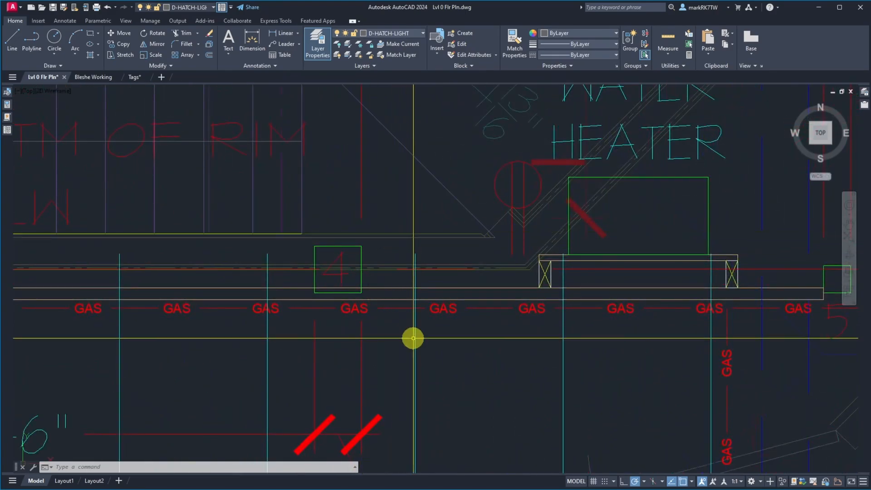
scroll(412, 340, "down", 3)
scroll(288, 247, "up", 4)
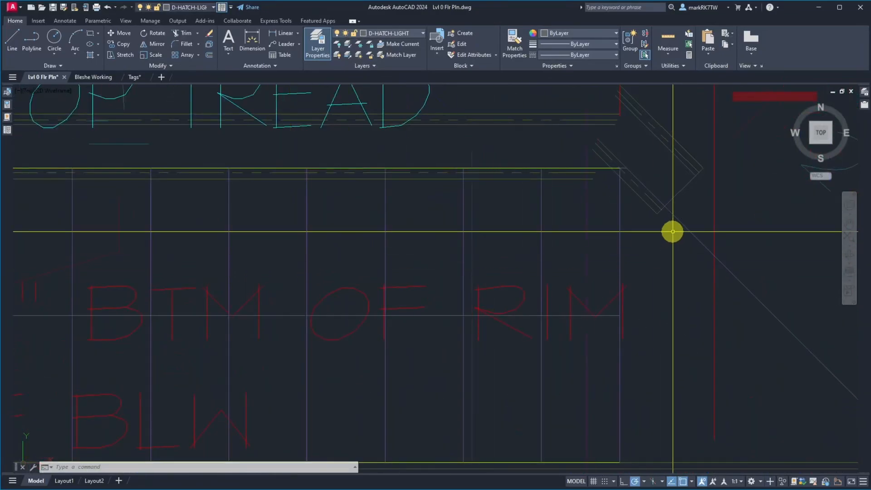
scroll(599, 195, "down", 3)
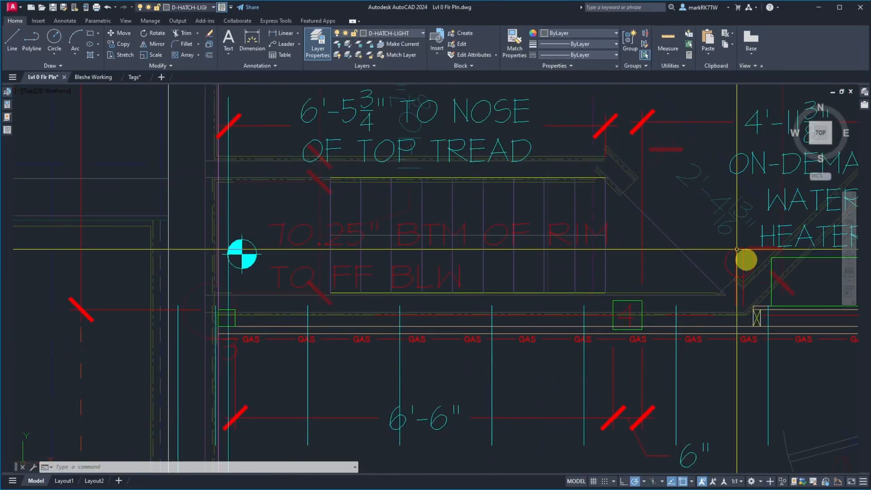
scroll(290, 227, "down", 2)
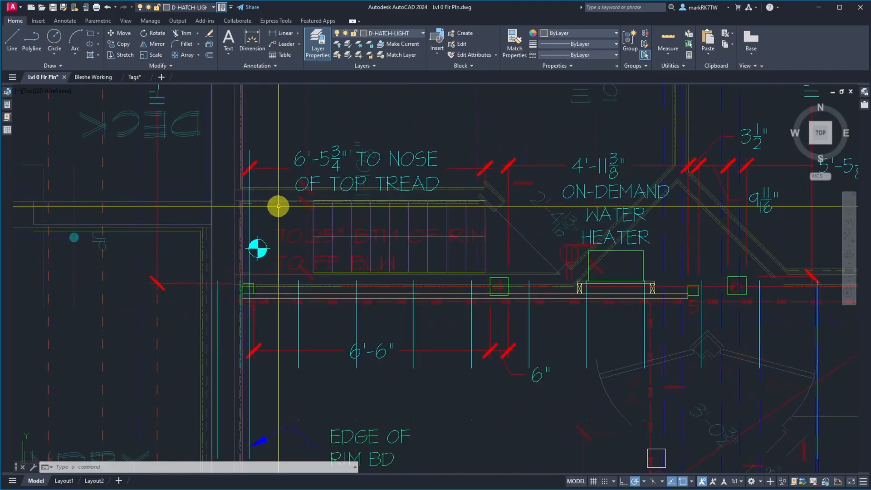
scroll(463, 191, "up", 5)
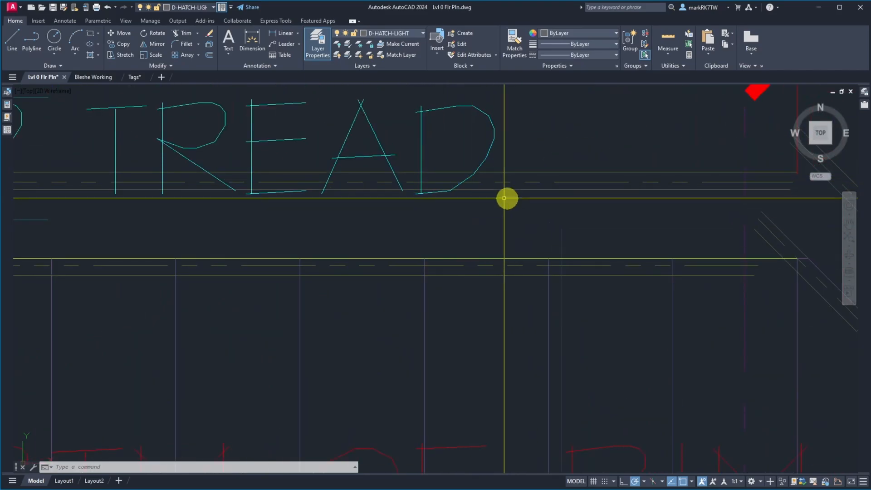
scroll(481, 198, "down", 3)
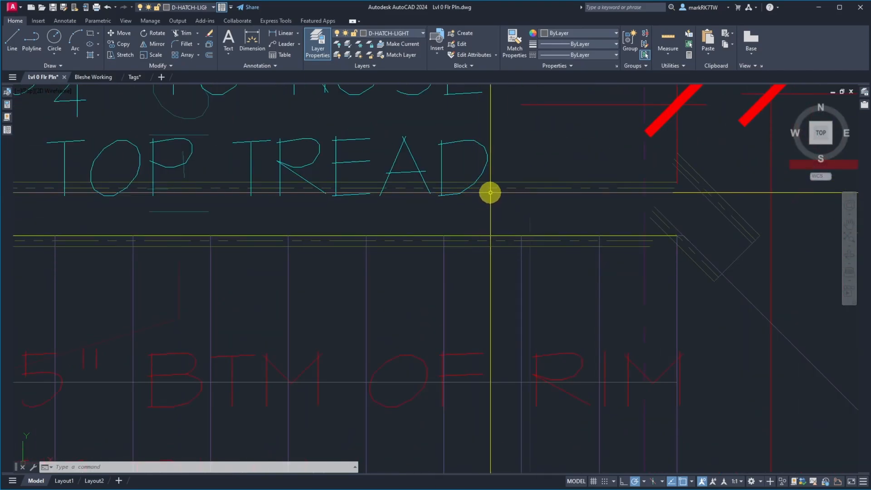
Select the external reference beside the stair to distinguish its linework from the basement plan, and clear the selection.
left_click(467, 231)
scroll(467, 232, "down", 5)
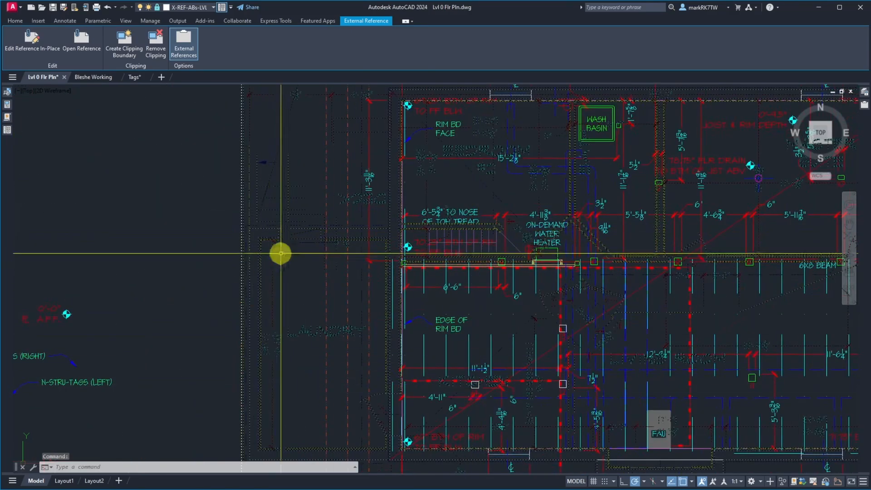
scroll(316, 221, "down", 2)
scroll(316, 221, "down", 1)
scroll(364, 226, "up", 8)
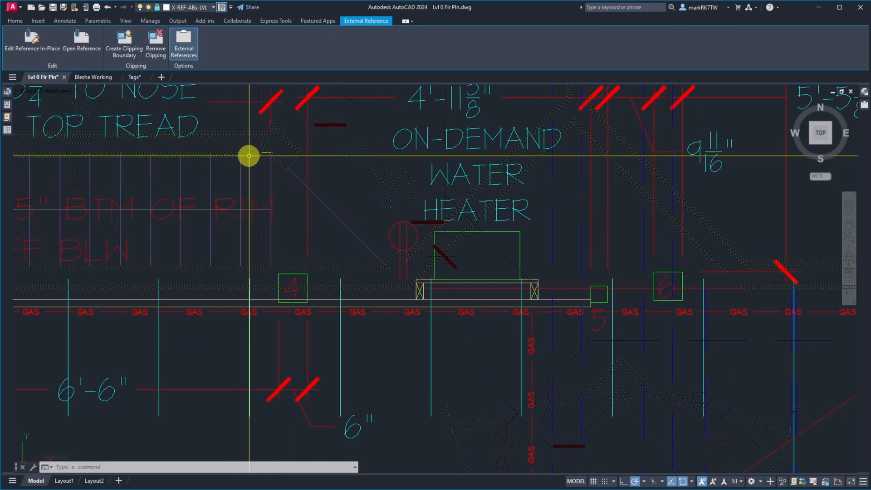
key("Escape")
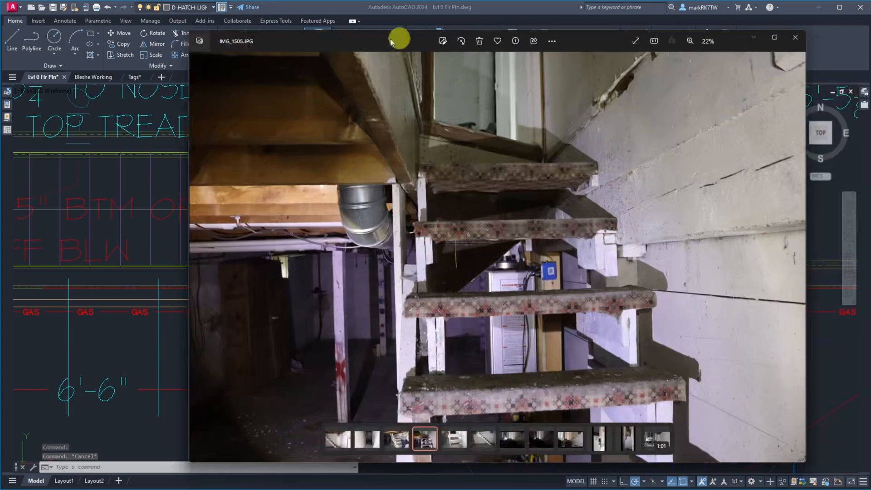
Examine the stair photo IMG_1505.JPG over the plan and move its window aside.
left_click_drag(398, 40, 220, 26)
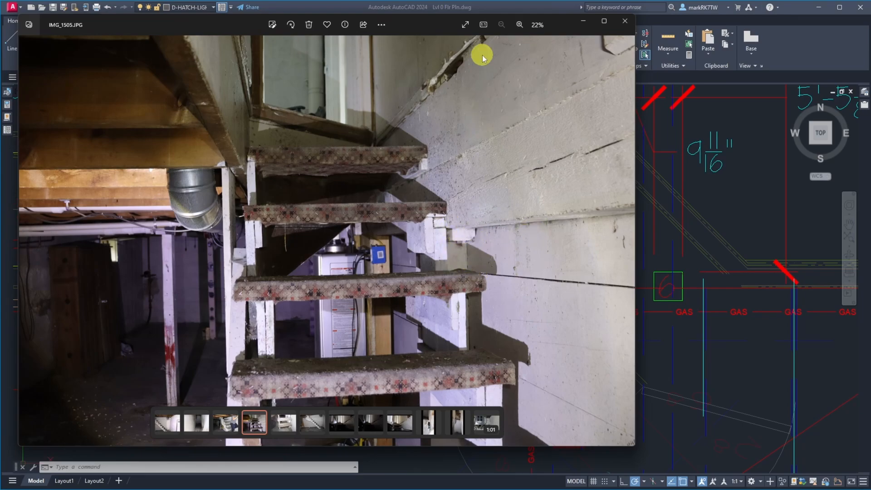
left_click_drag(398, 26, 870, 28)
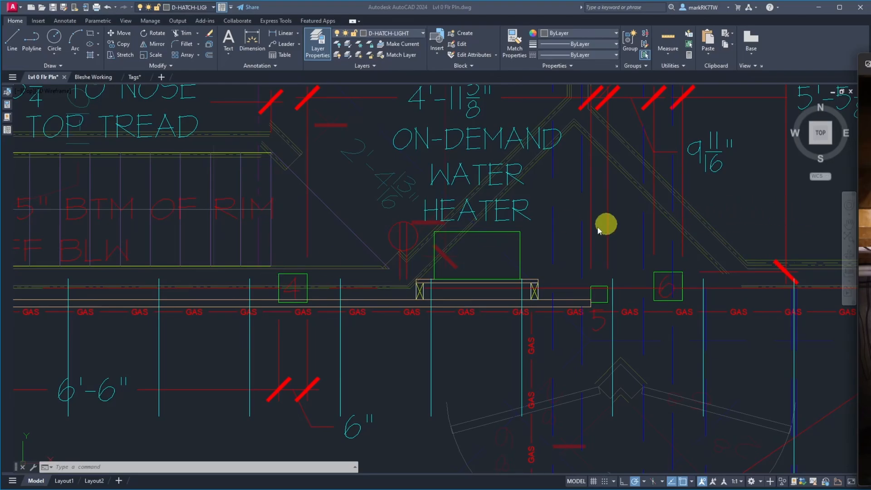
Examine the kitchen posts, their dimensions, the gas line and the FAU beneath the living room.
scroll(537, 254, "down", 5)
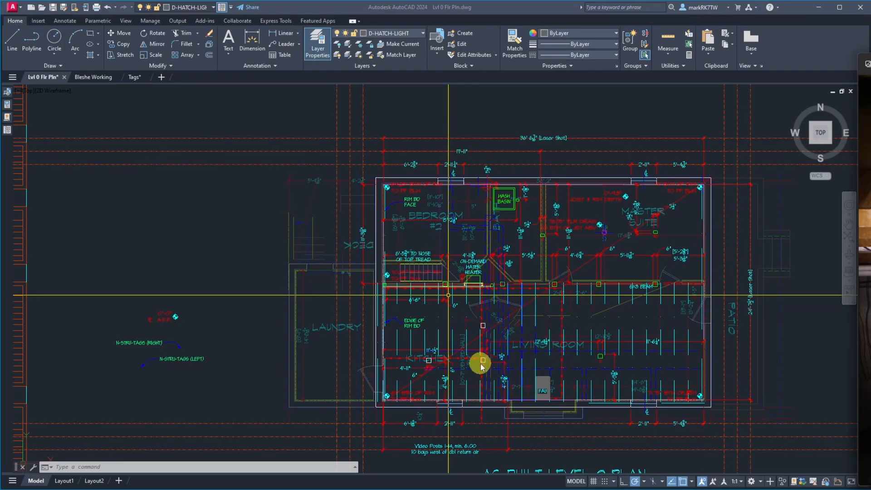
scroll(481, 367, "up", 4)
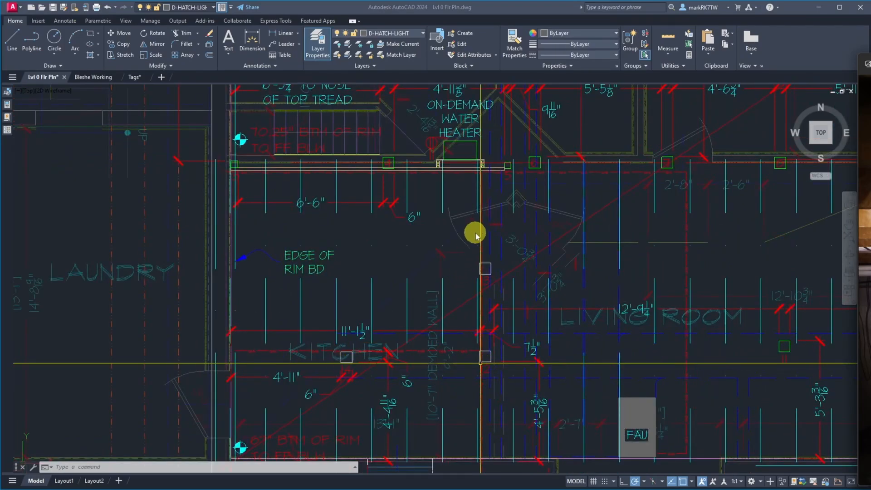
left_click(476, 259)
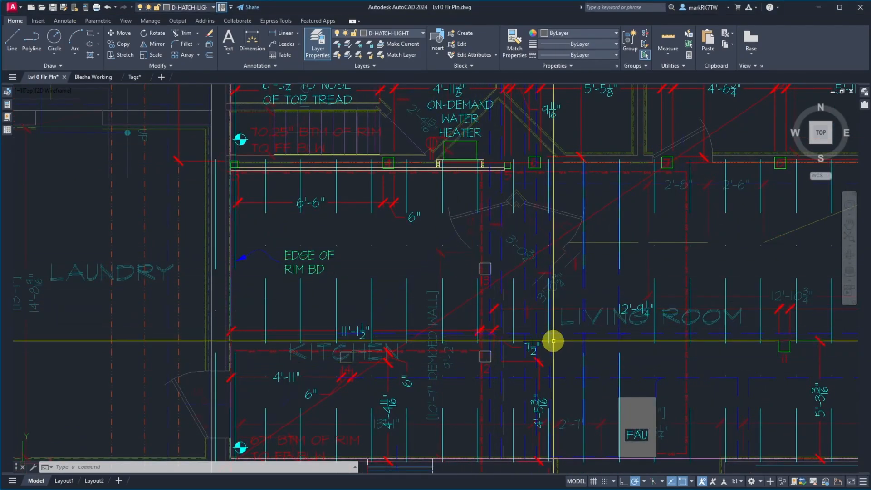
scroll(349, 333, "down", 4)
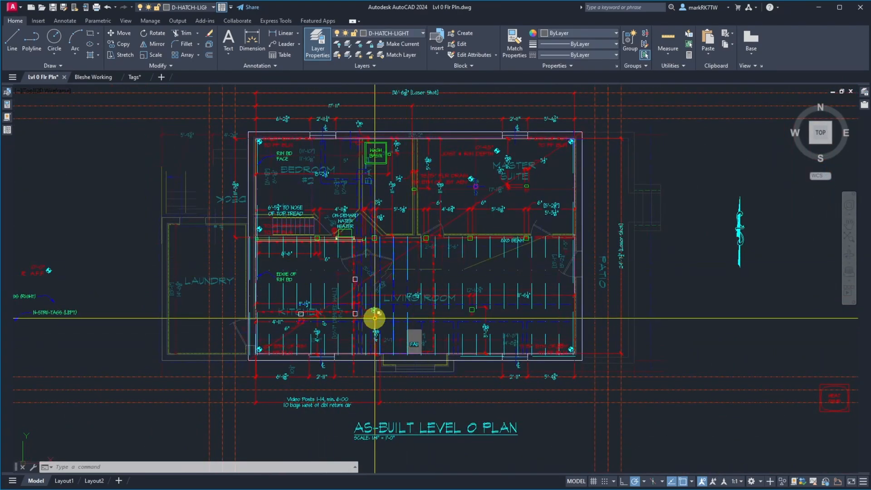
scroll(375, 318, "up", 4)
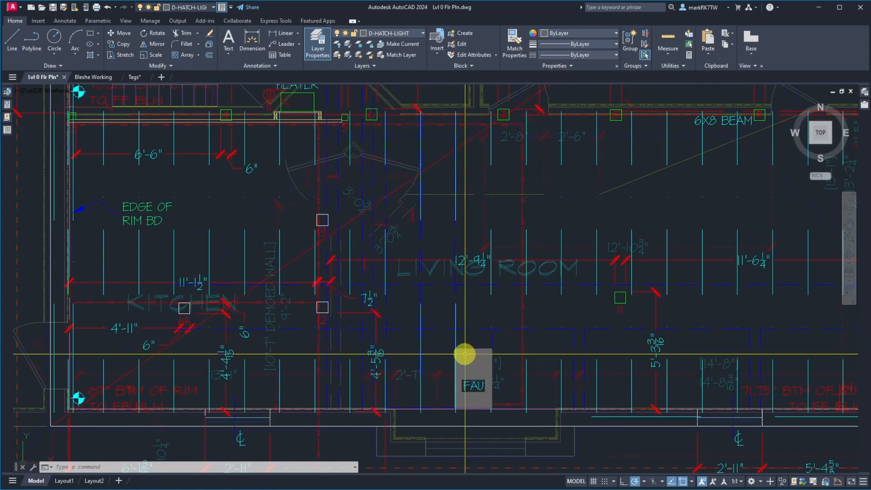
scroll(467, 355, "down", 5)
Examine the floor drain, the joist and rim depth note and the post dimensions below the Master Suite.
scroll(472, 296, "up", 10)
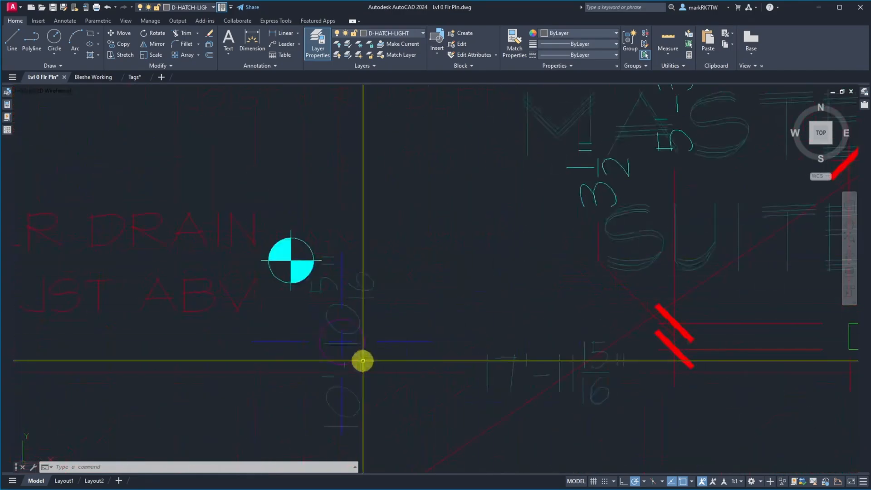
scroll(161, 246, "down", 4)
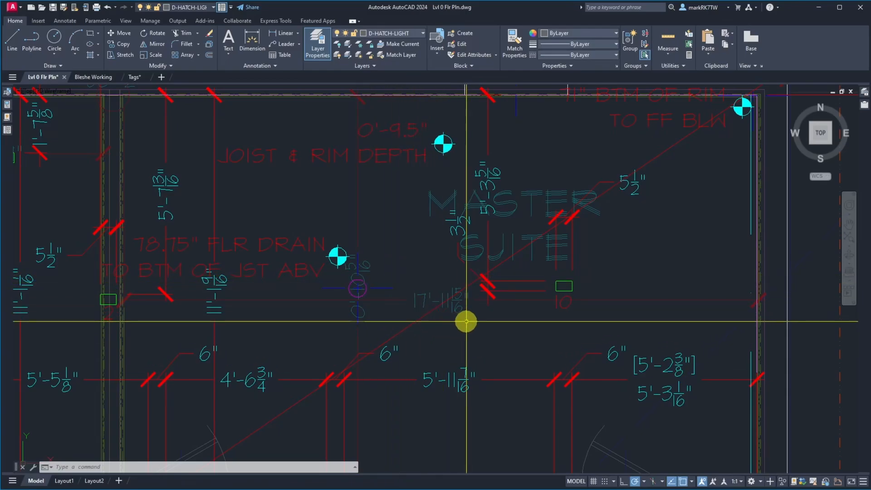
scroll(466, 321, "down", 5)
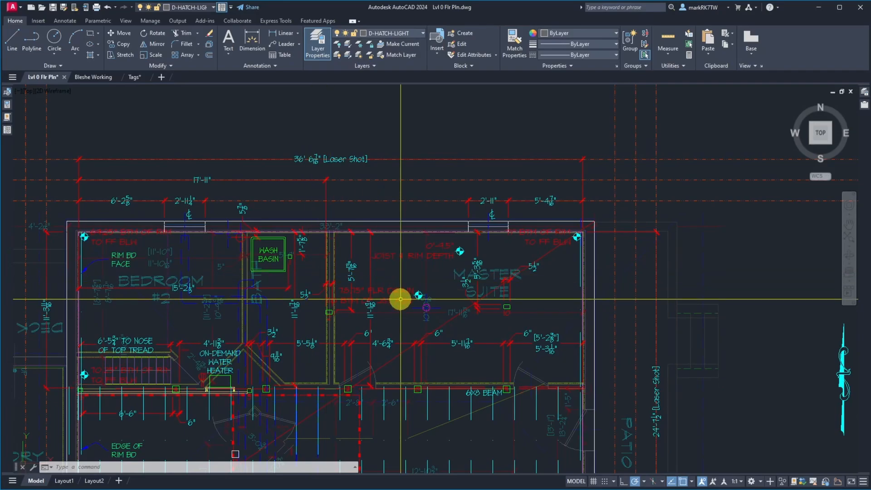
scroll(480, 234, "down", 3)
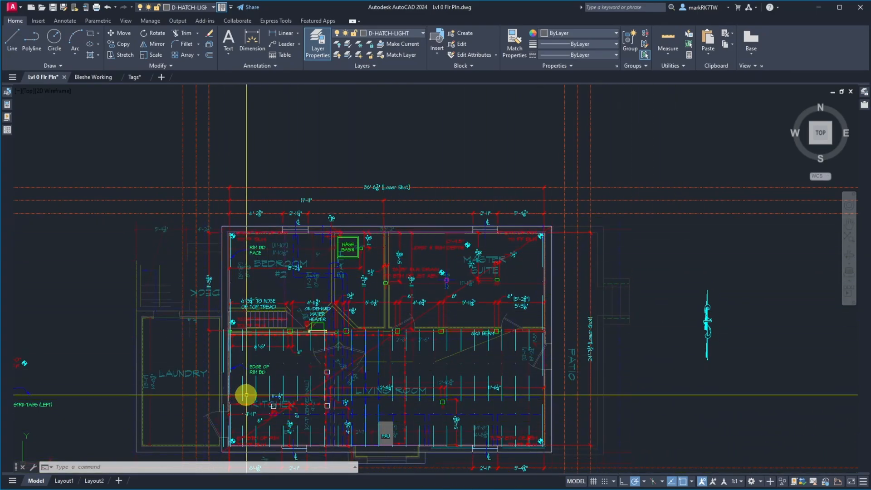
Examine the joist layout and post location below the living room, and return to the whole Level 0 plan.
scroll(455, 409, "up", 8)
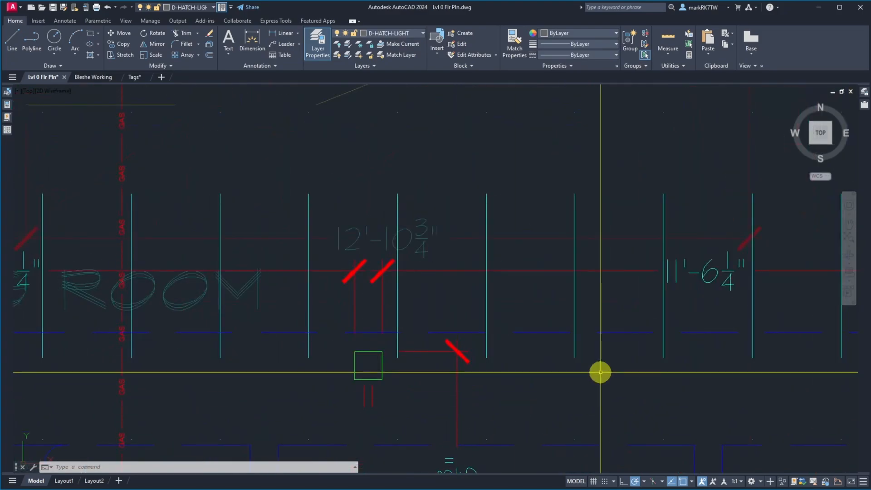
scroll(484, 397, "down", 8)
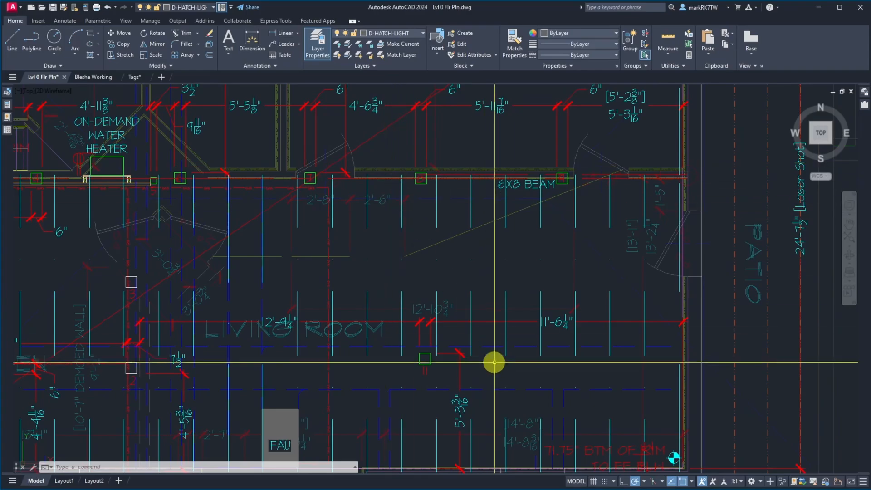
scroll(482, 259, "down", 4)
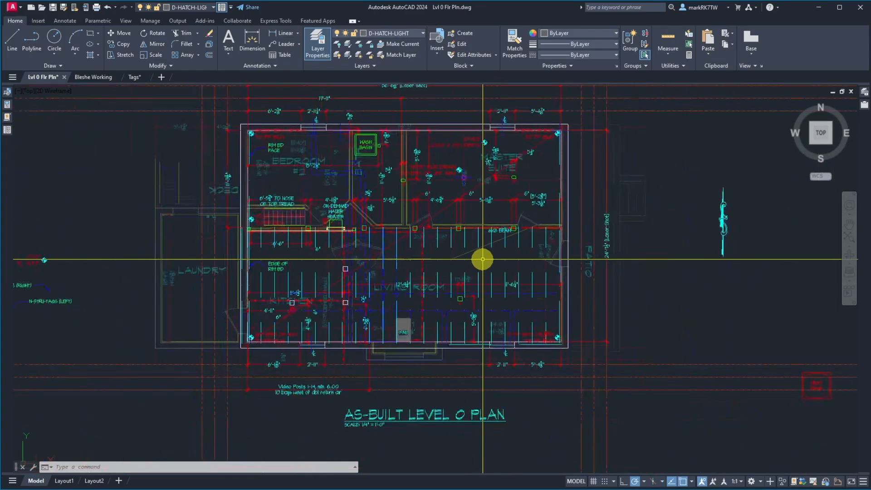
Look over the whole Level 0 plan and switch to the AB Lvl 1 Flr Pln drawing.
scroll(307, 117, "up", 2)
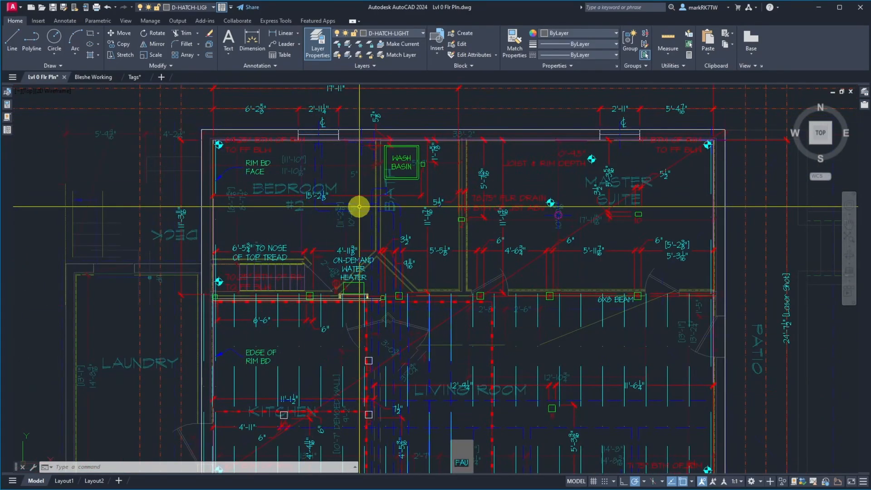
scroll(359, 206, "down", 2)
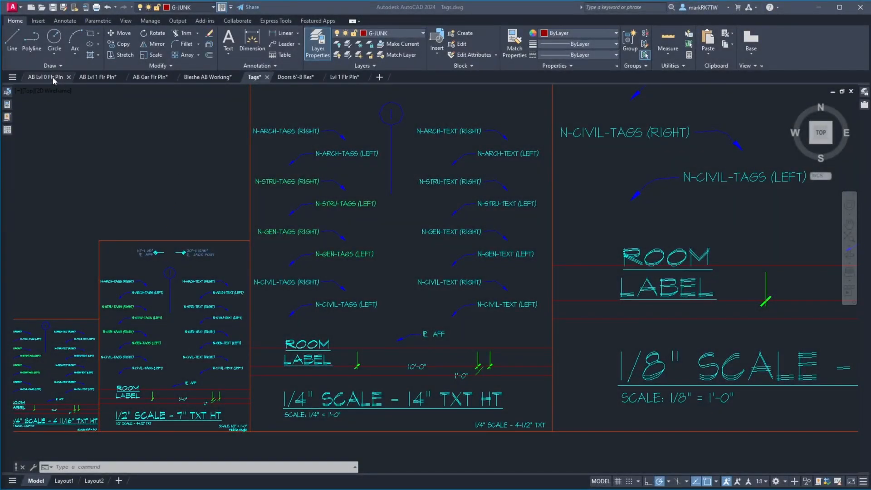
left_click(56, 81)
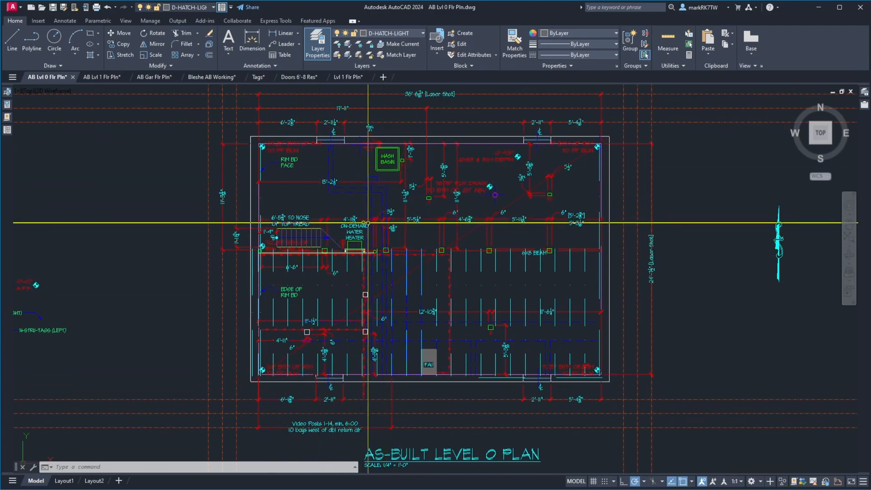
left_click(116, 78)
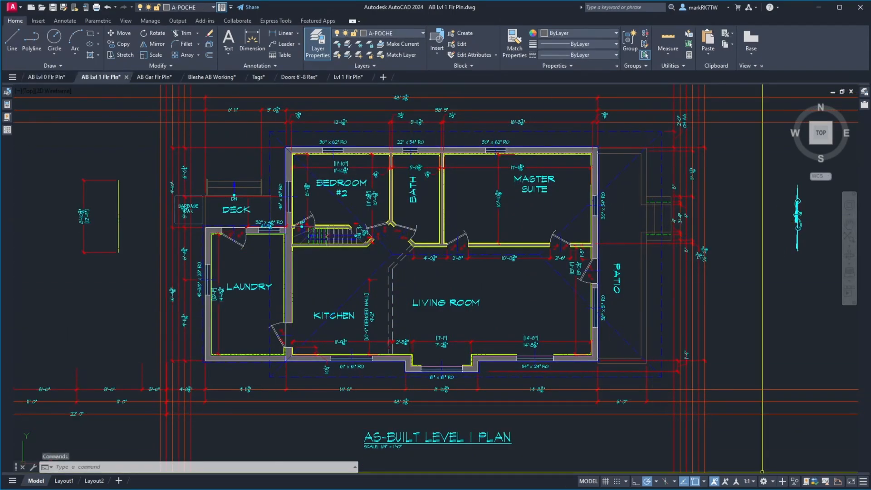
Read the dimension checklist on the Verify by Kelly page in OneNote and return to the Level 1 plan in AutoCAD.
mouse_move(762, 485)
left_click(831, 479)
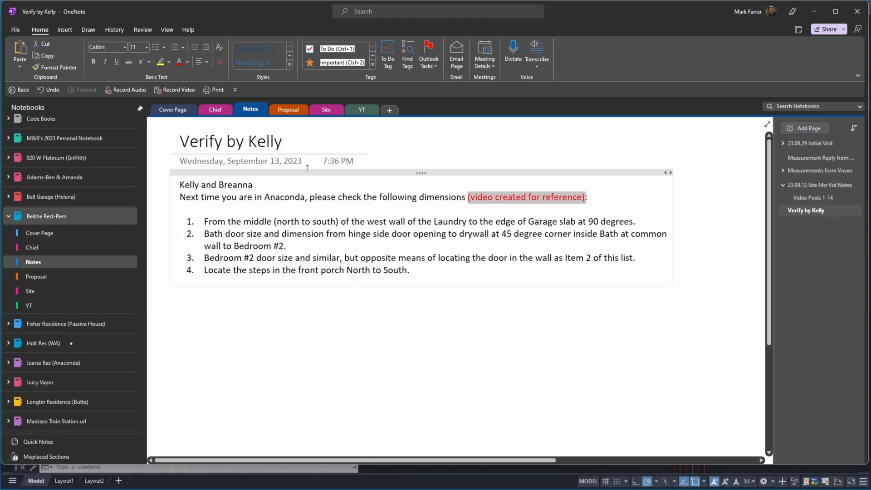
left_click(450, 472)
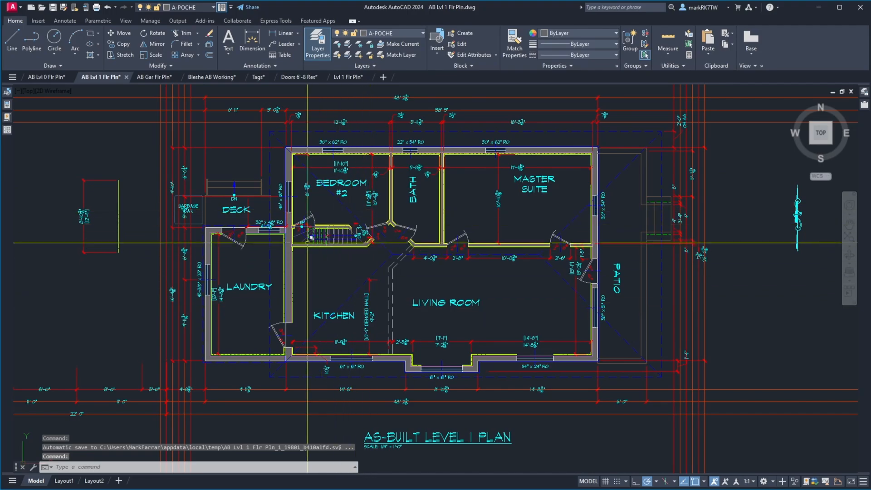
Examine the stairs beside Bedroom #2 and the deck and garbage can area on the as-built Level 1 plan.
scroll(317, 239, "up", 6)
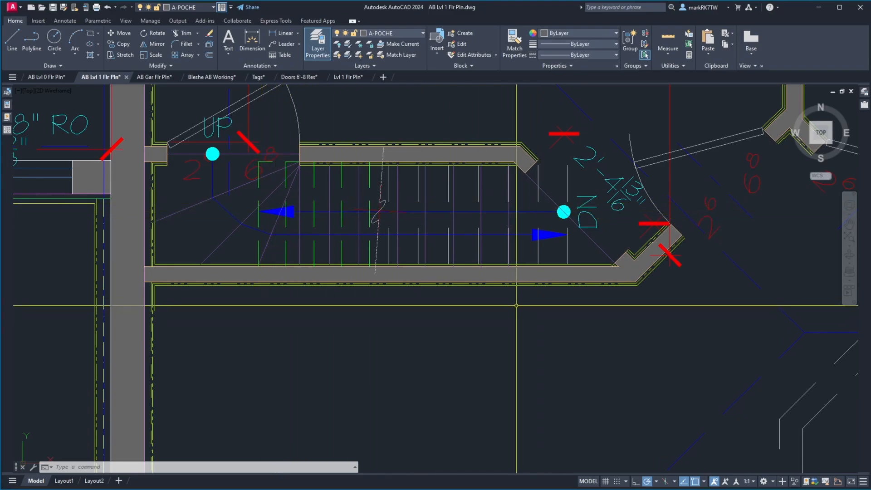
scroll(459, 237, "down", 5)
scroll(465, 246, "down", 3)
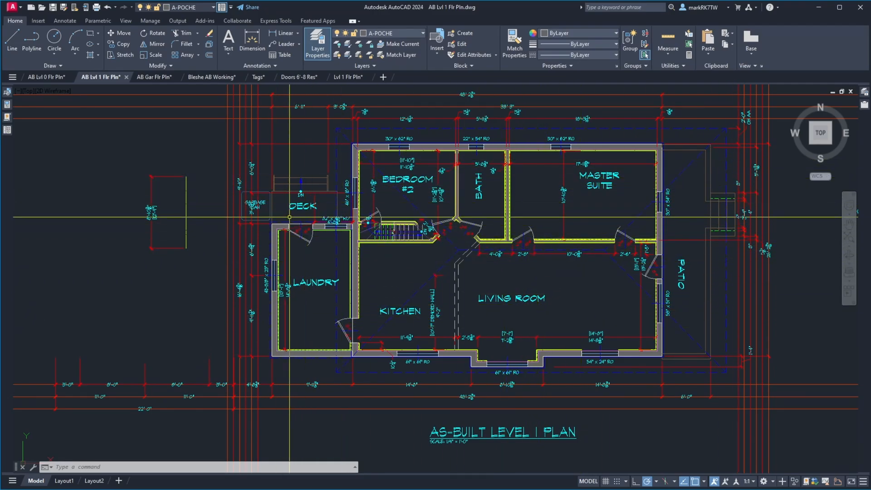
scroll(248, 205, "up", 10)
scroll(331, 263, "down", 6)
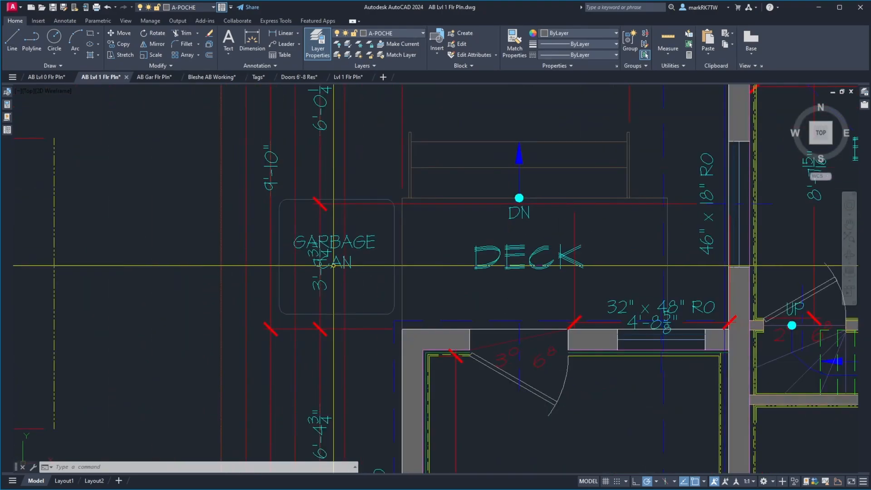
scroll(329, 239, "down", 2)
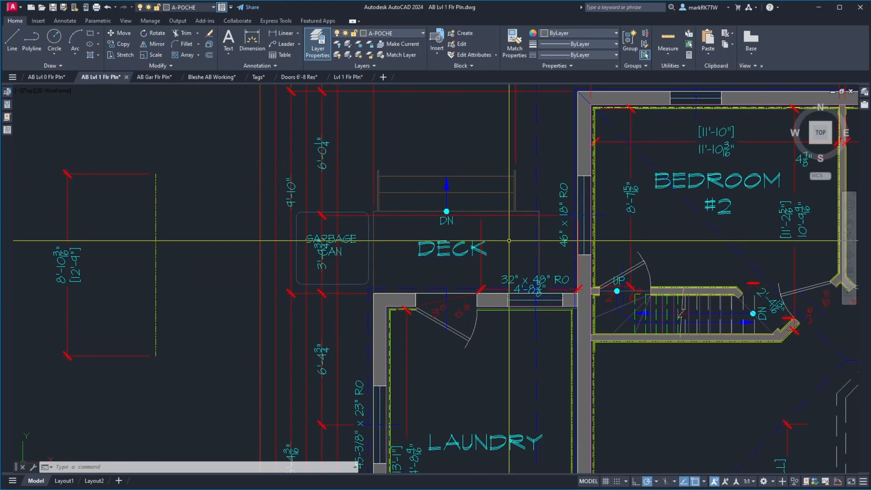
scroll(385, 240, "down", 3)
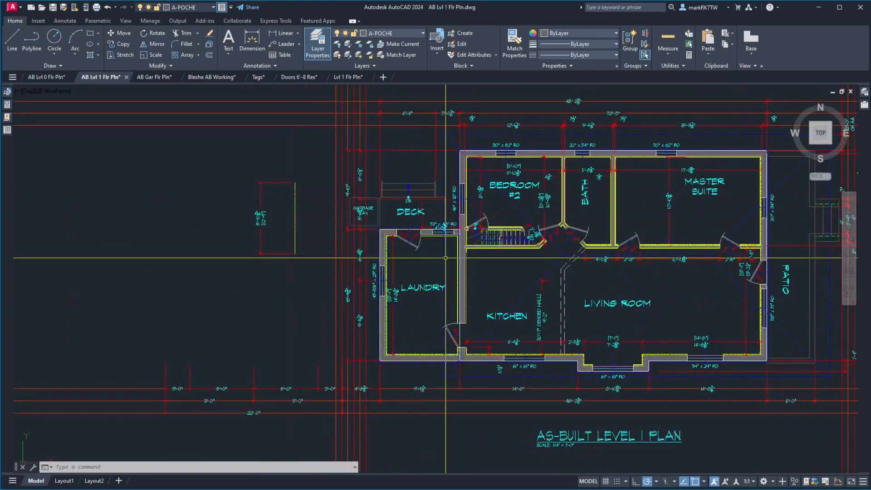
Switch to the AB Gar Flr Pln drawing and reload its modified AB Lvl 1 Flr Pln xref.
left_click(152, 78)
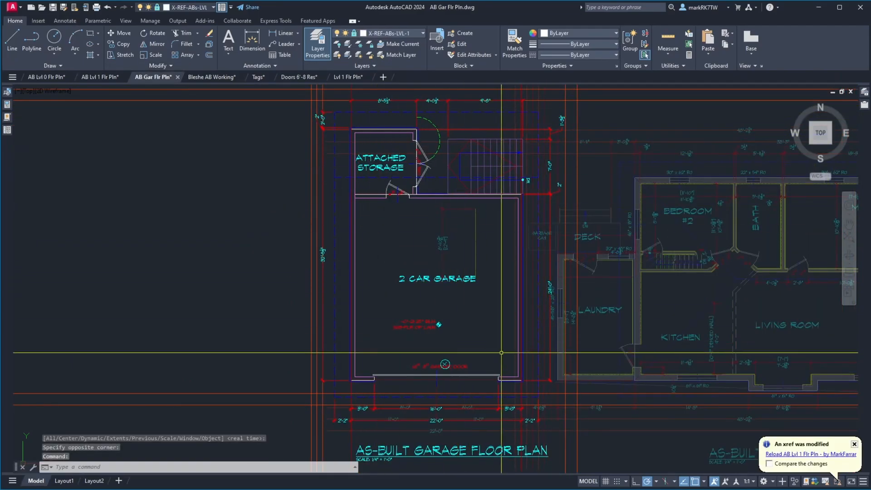
left_click(807, 454)
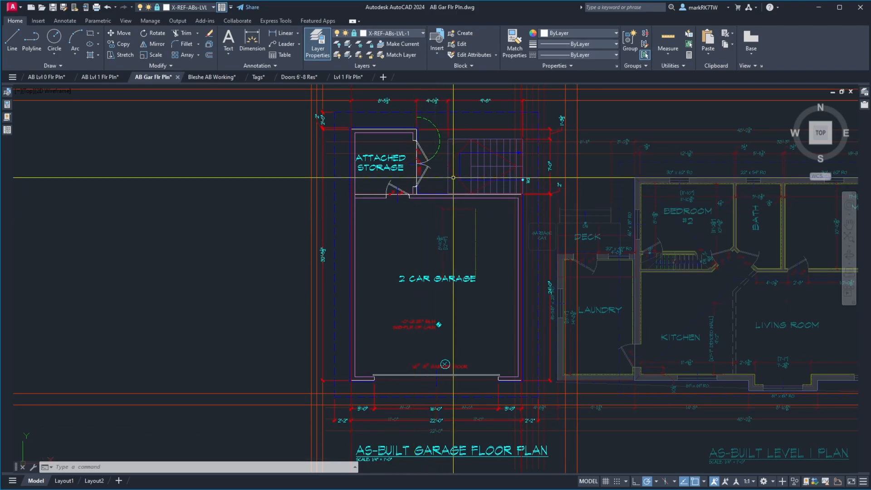
Examine the exterior stairs, the attached storage room and its doors on the as-built garage plan.
scroll(427, 167, "up", 4)
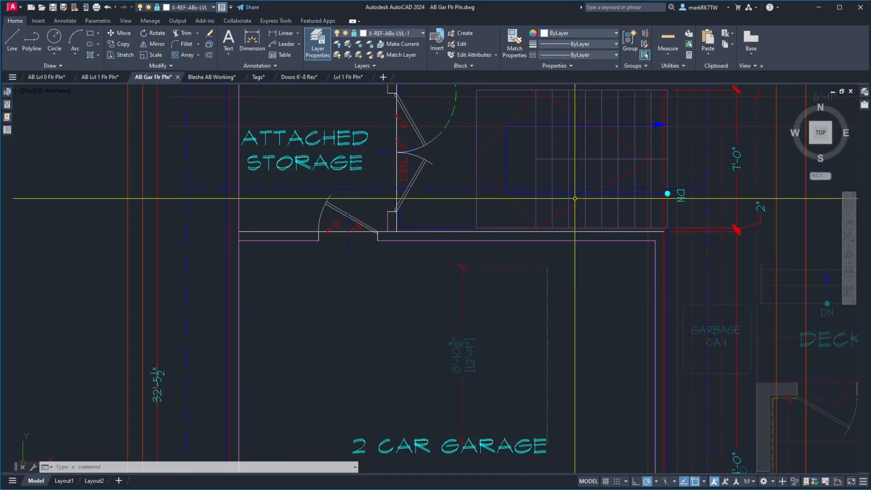
scroll(614, 168, "down", 4)
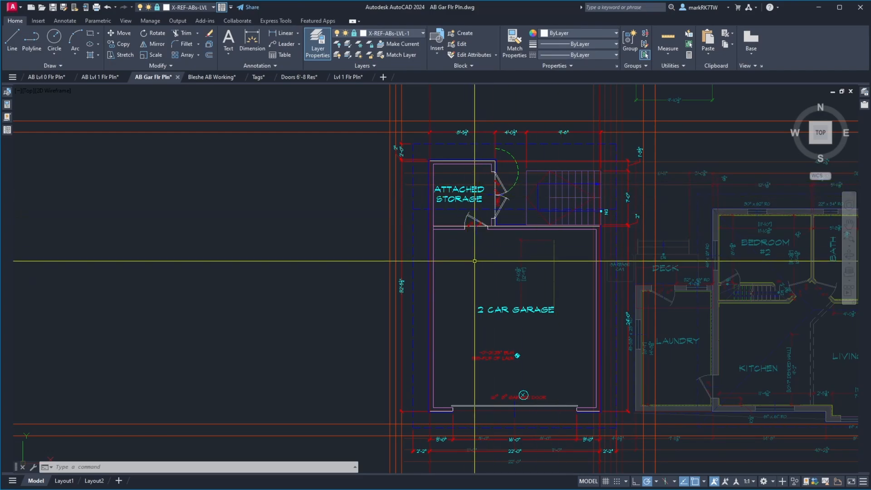
scroll(470, 188, "up", 6)
scroll(470, 189, "down", 4)
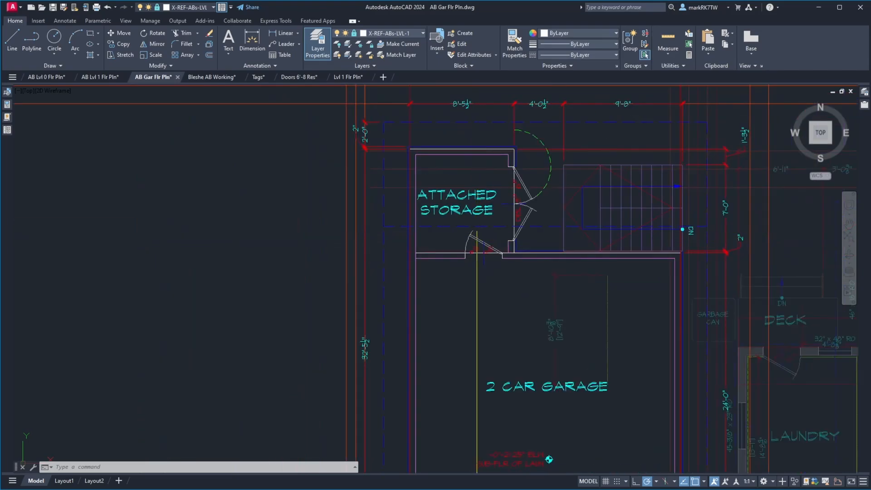
scroll(479, 203, "up", 2)
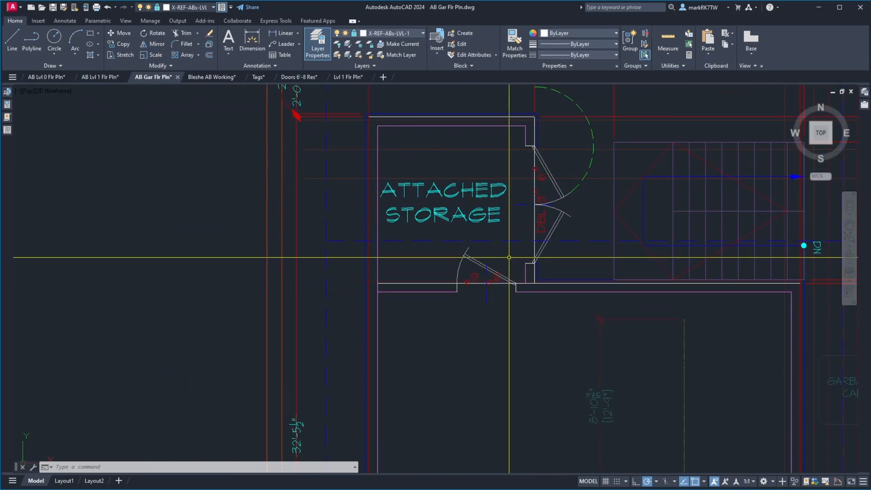
scroll(435, 229, "down", 4)
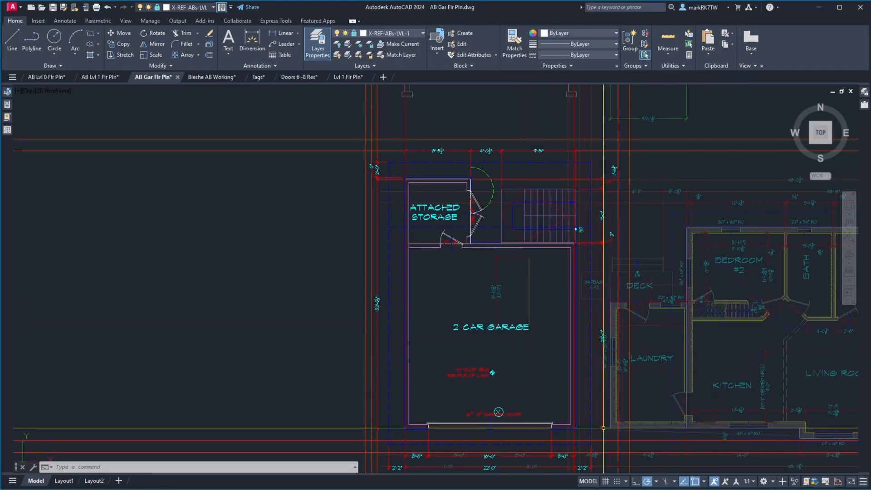
Examine the dimensions and overhang lines at the garage's southeast corner and the garage door opening.
scroll(592, 467, "up", 8)
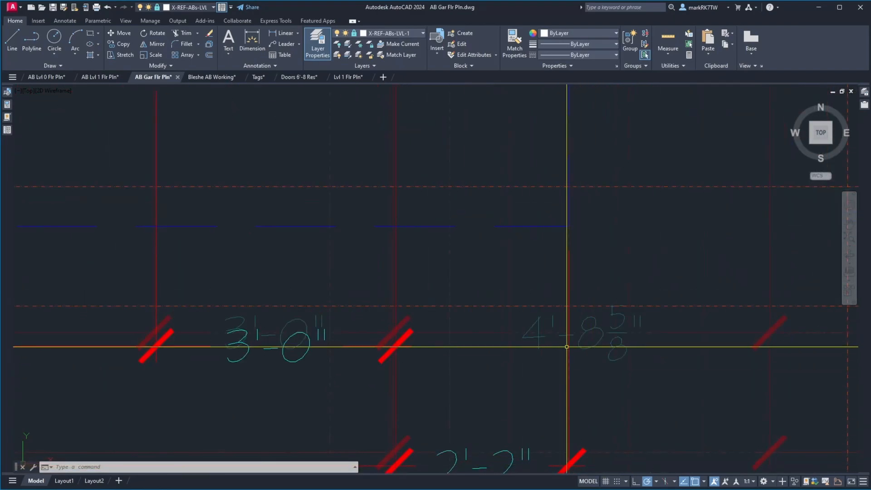
scroll(574, 348, "down", 6)
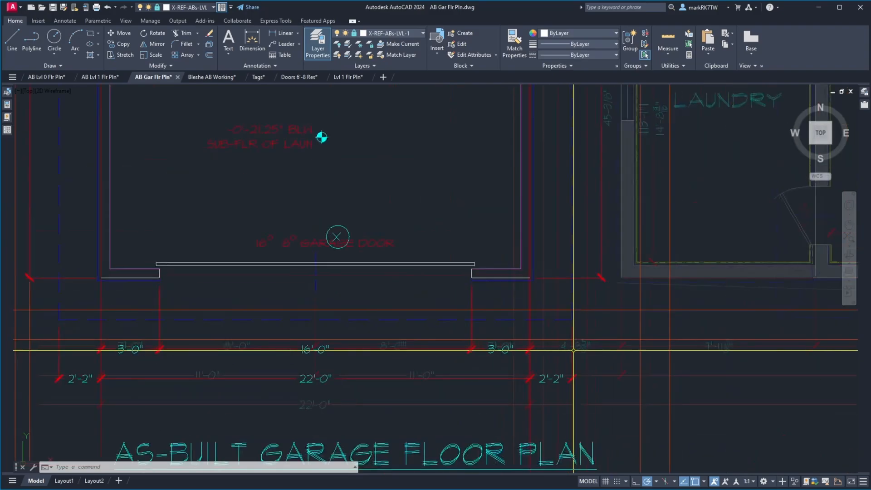
scroll(529, 297, "up", 3)
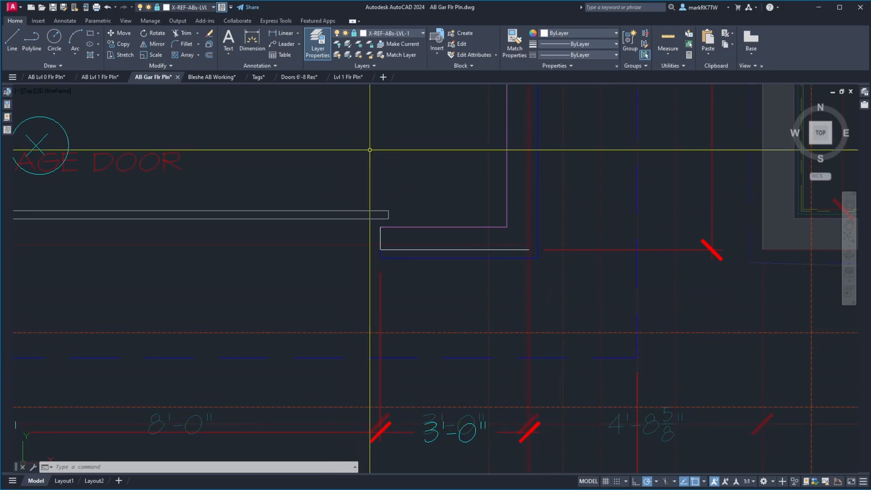
scroll(499, 346, "down", 5)
scroll(500, 346, "down", 2)
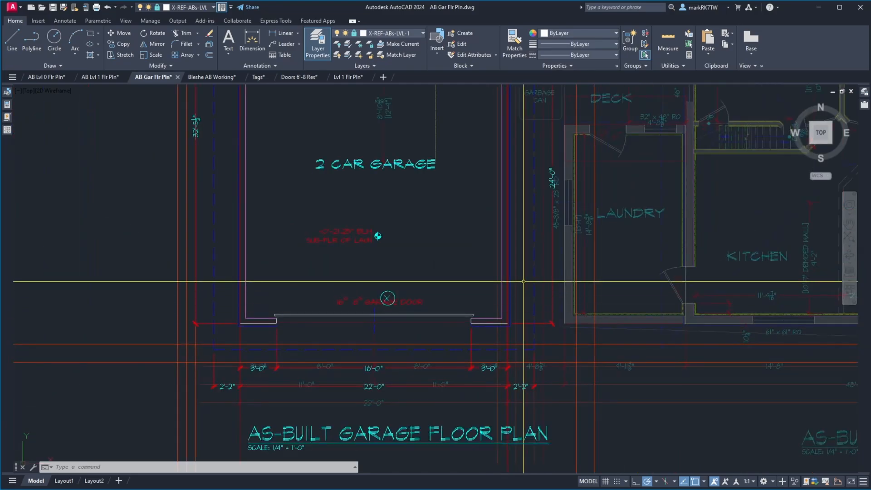
left_click(509, 366)
mouse_move(508, 367)
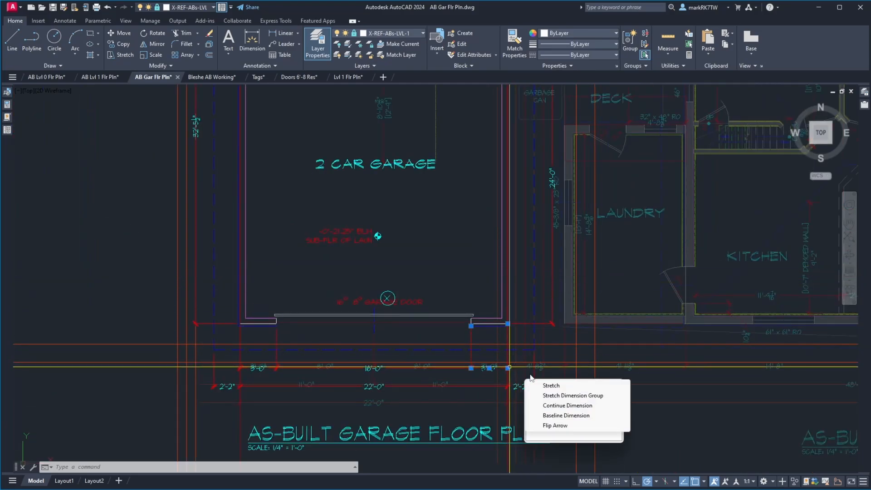
left_click(564, 406)
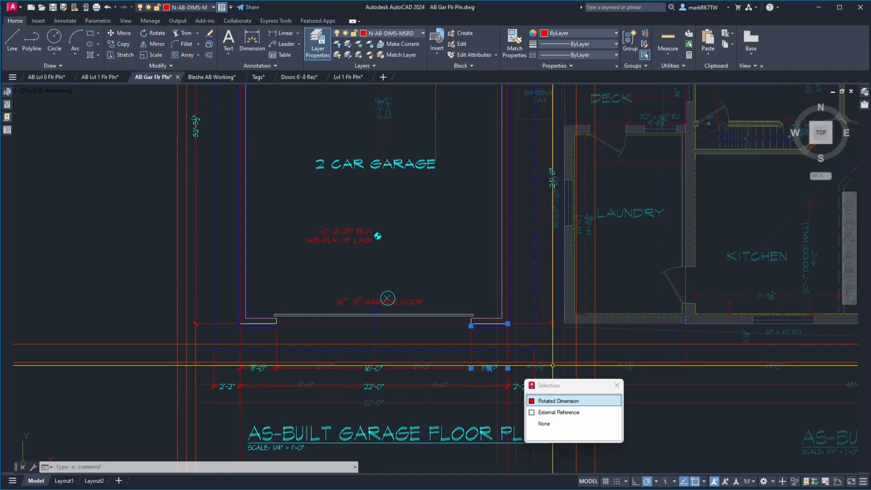
key("Escape")
left_click(510, 386)
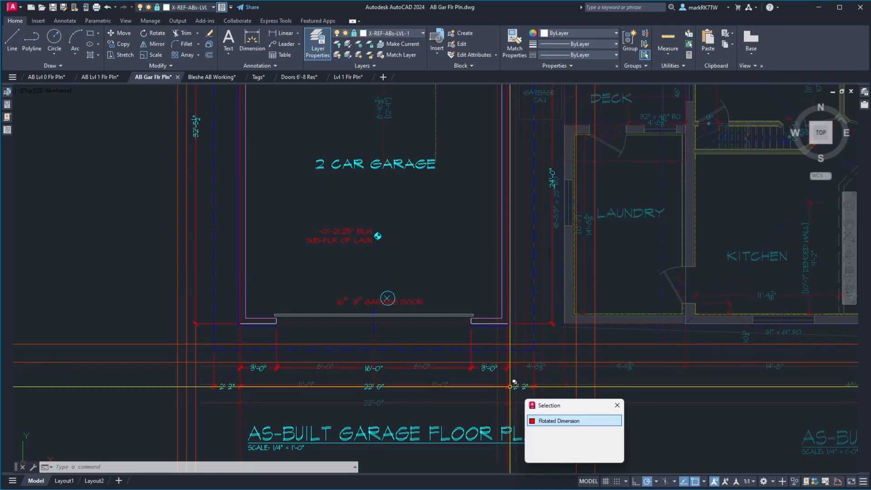
key("Escape")
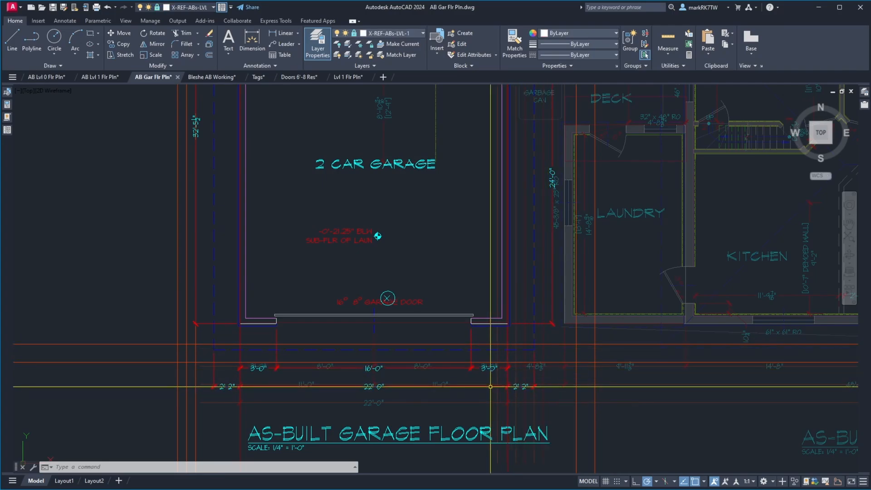
key("Escape")
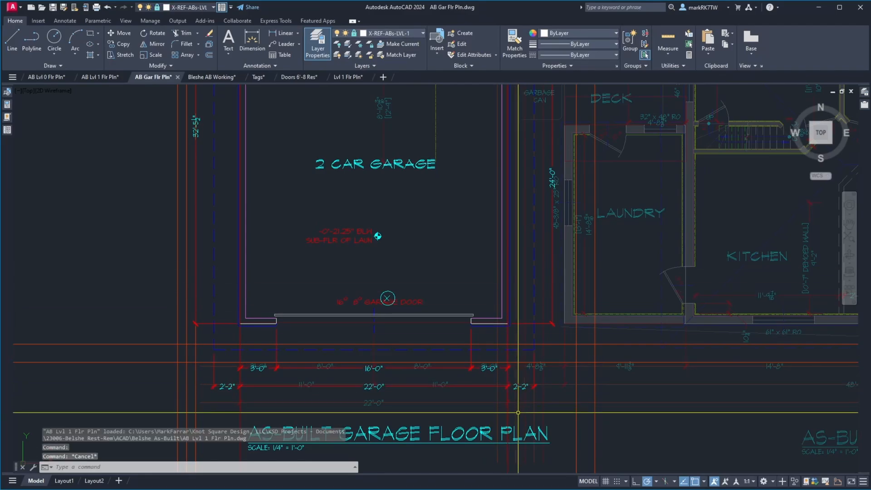
Erase the vertical construction line running along the garage's east wall.
left_click(506, 414)
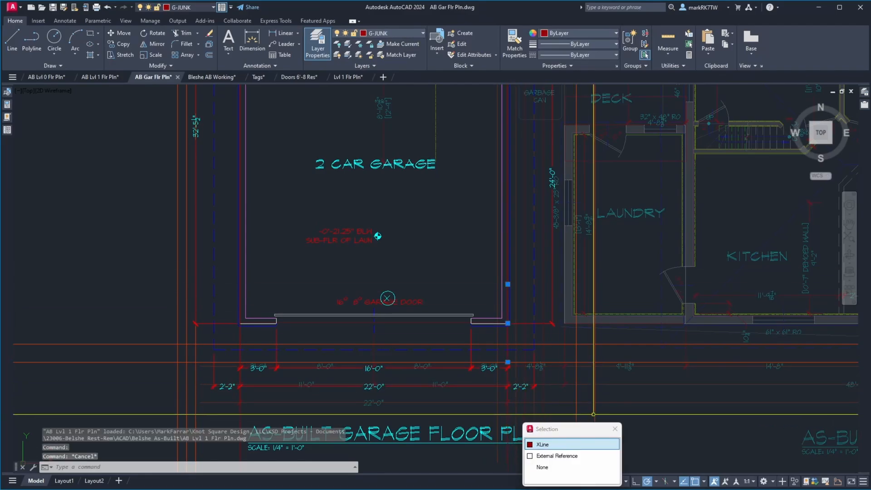
left_click(566, 445)
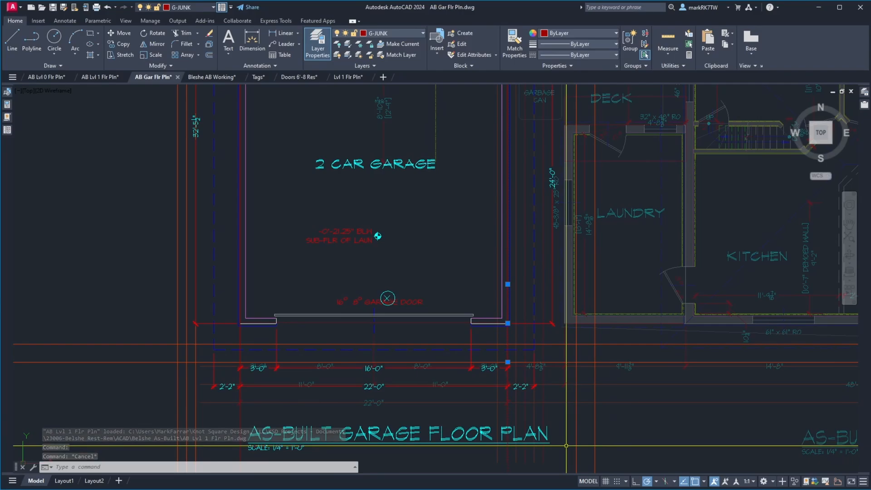
key("Delete")
Try erasing all the vertical construction lines on both sides of the garage at once, and undo that erasure.
scroll(605, 328, "down", 4)
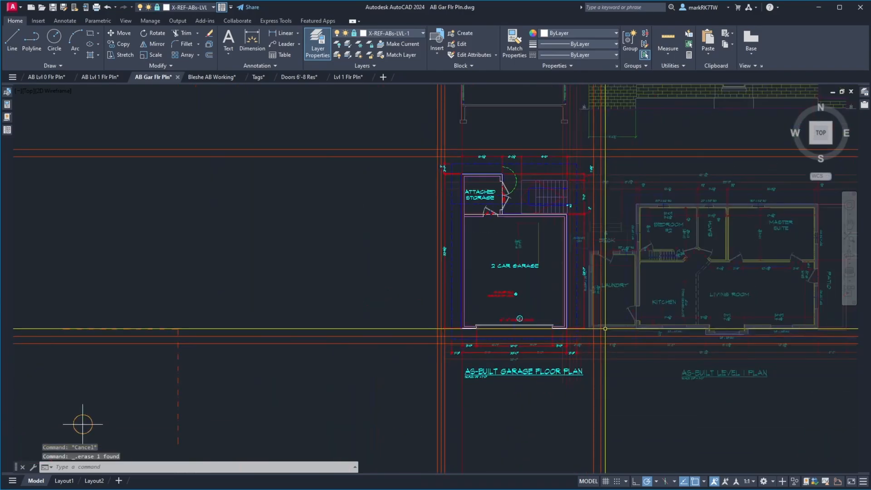
scroll(605, 328, "down", 3)
left_click(634, 422)
left_click(481, 399)
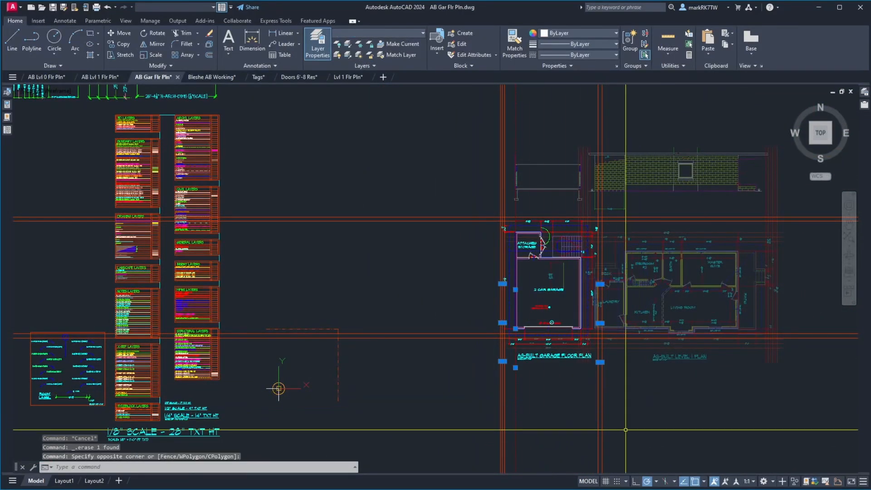
key("Delete")
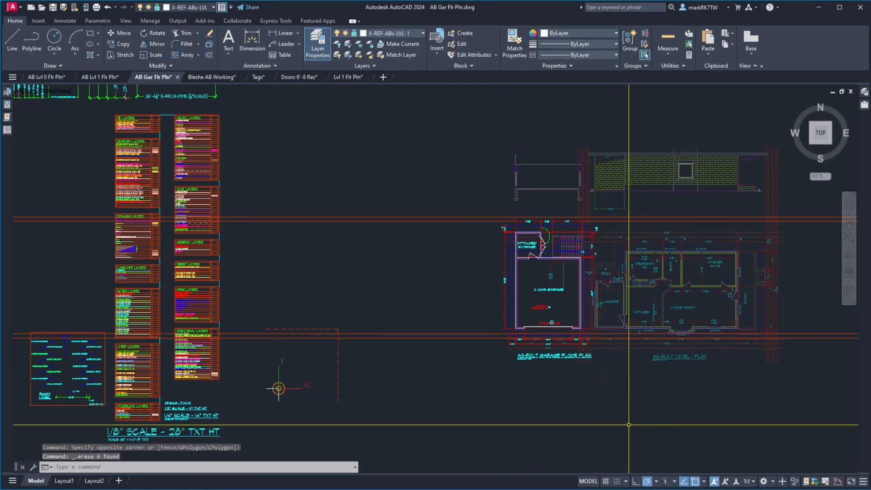
type("u")
key("Return")
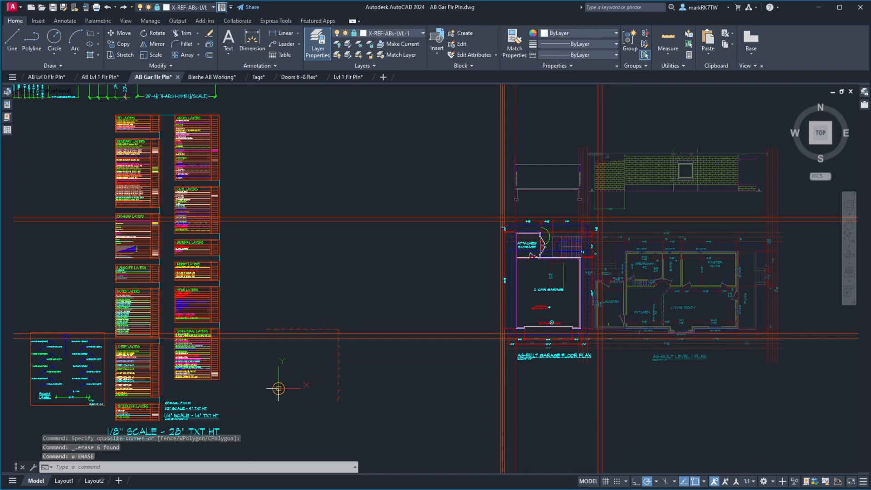
Erase the two vertical construction lines east of the garage.
type("e")
key("Return")
left_click(626, 408)
left_click(569, 379)
key("Return")
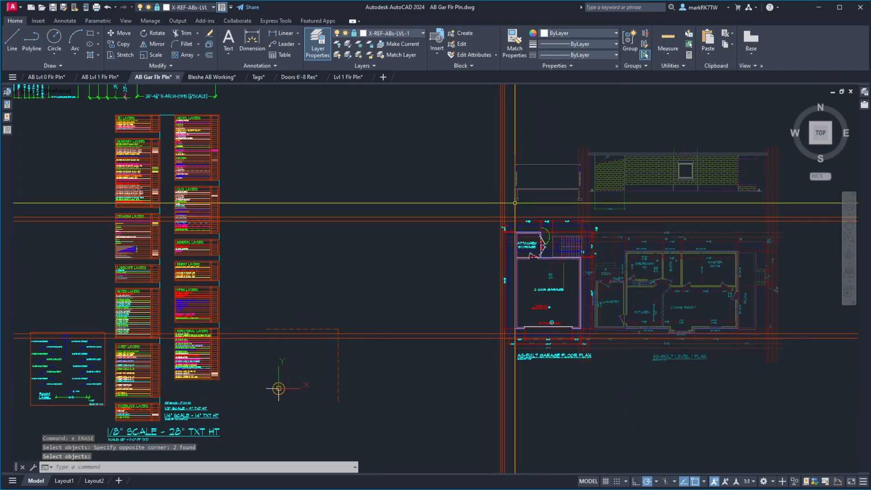
scroll(547, 202, "up", 4)
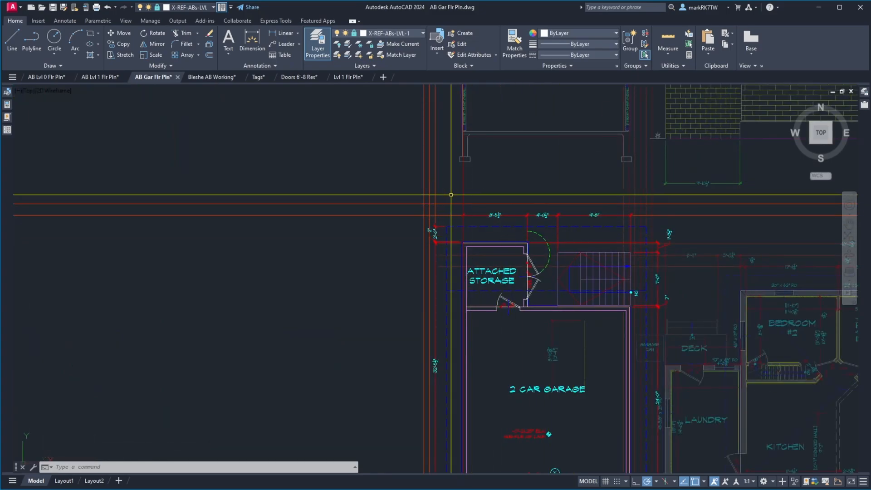
Switch to the Bleshe AB Working drawing and check which references make up the garage and Level 1 floor plan.
scroll(446, 192, "down", 8)
scroll(446, 192, "up", 4)
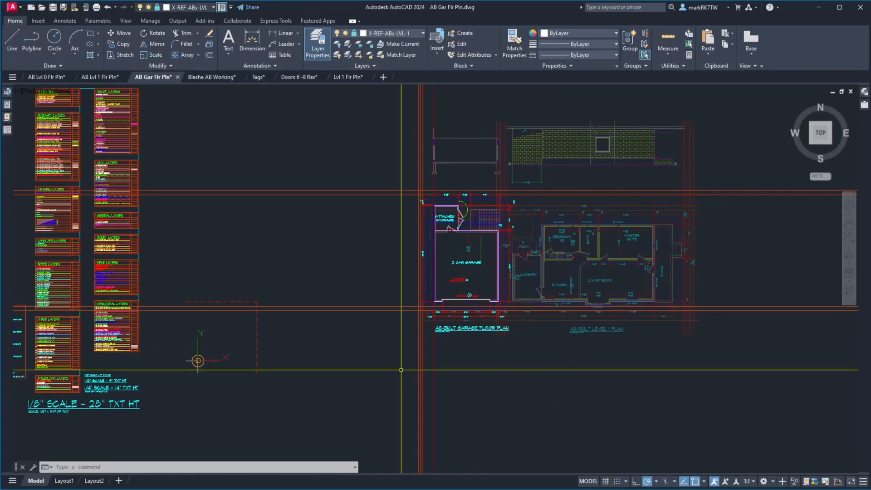
left_click(210, 79)
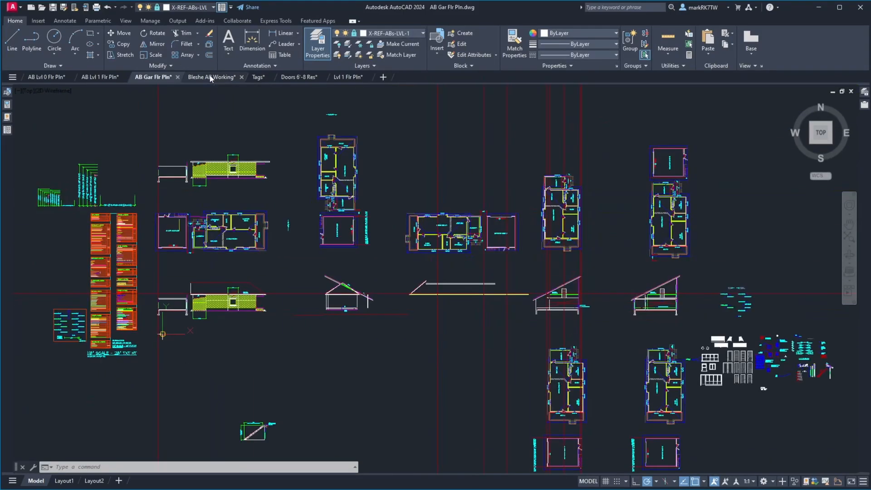
left_click(156, 226)
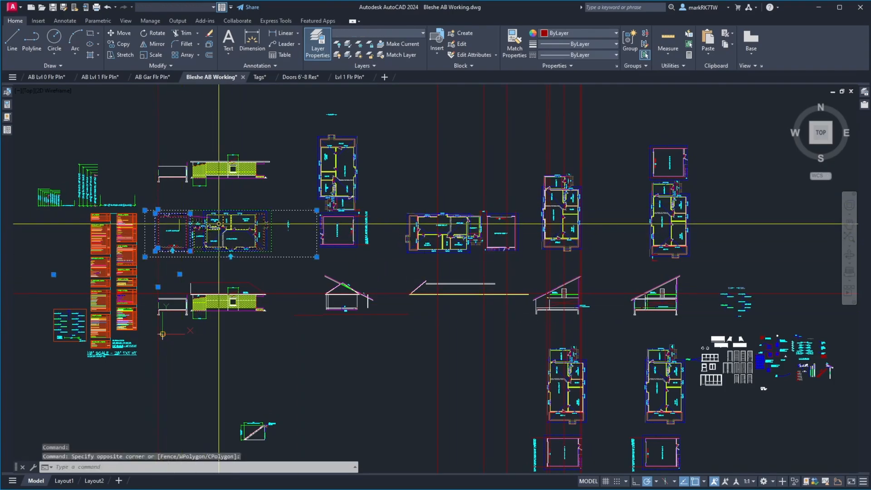
key("Escape")
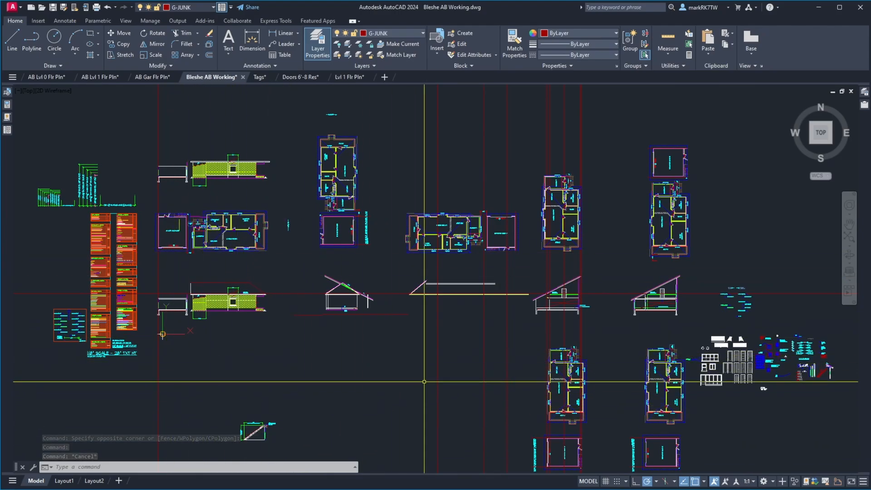
Make X-REF-ABs-LVL-0 the current layer.
left_click(214, 8)
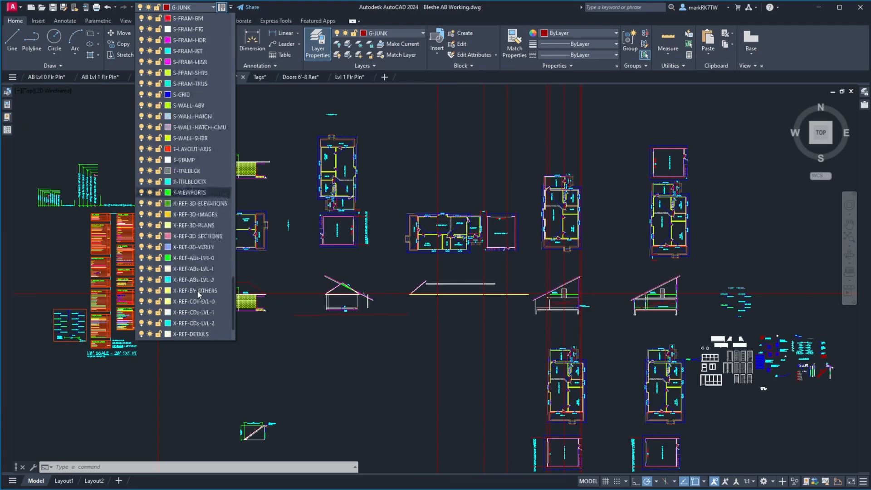
scroll(194, 247, "down", 5)
left_click(196, 214)
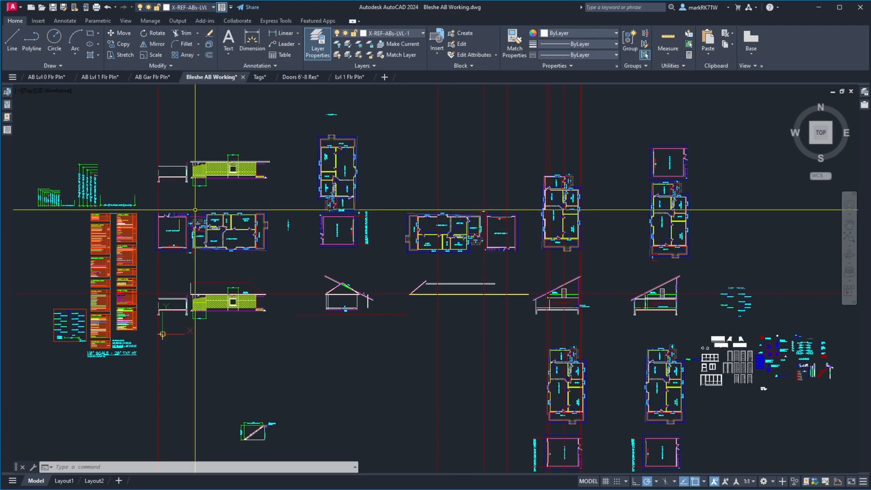
left_click(214, 7)
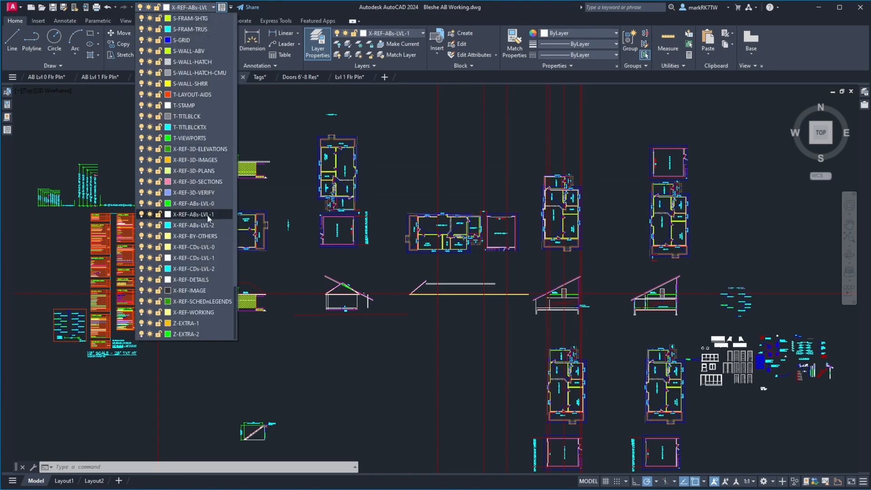
left_click(199, 203)
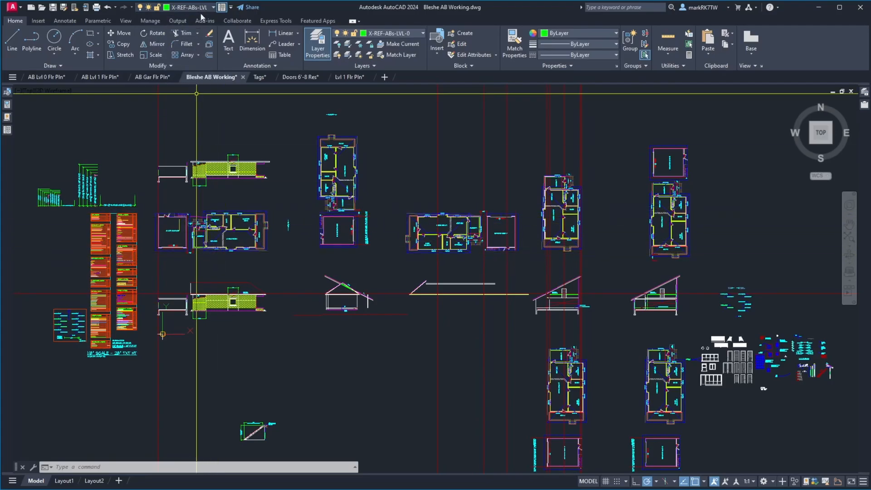
Attach AB Lvl 0 Flr Pln.dwg from the Belshe As-Built folder as an overlay reference inserted at 0,0,0 at full scale.
mouse_move(865, 108)
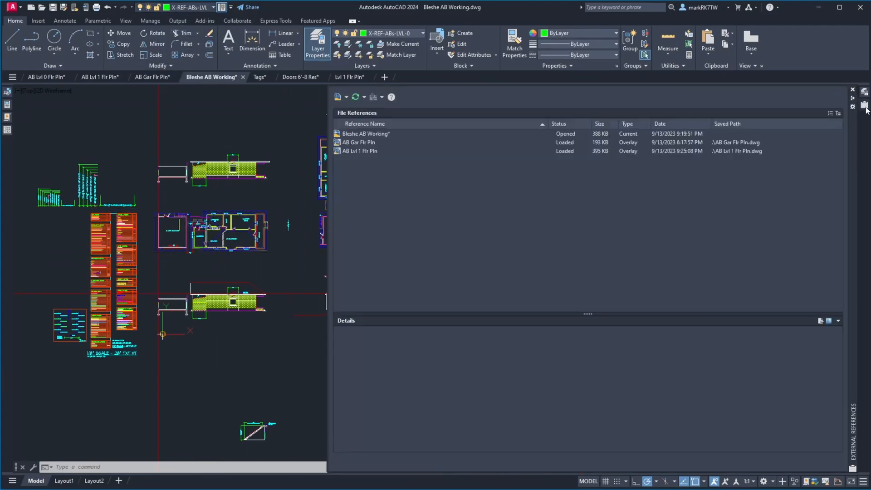
left_click(338, 99)
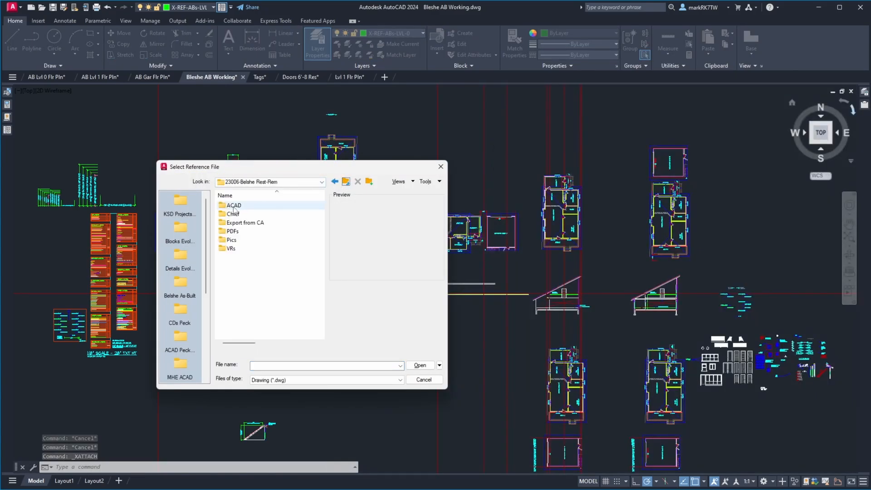
double_click(233, 207)
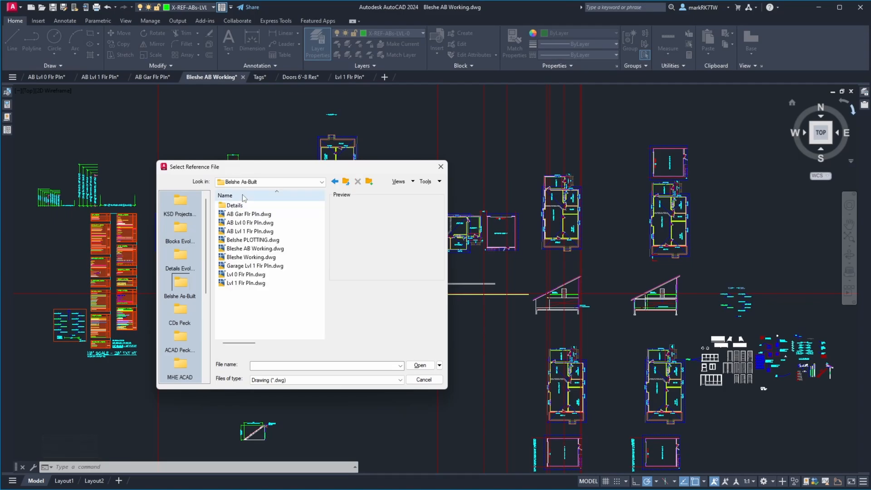
left_click(239, 224)
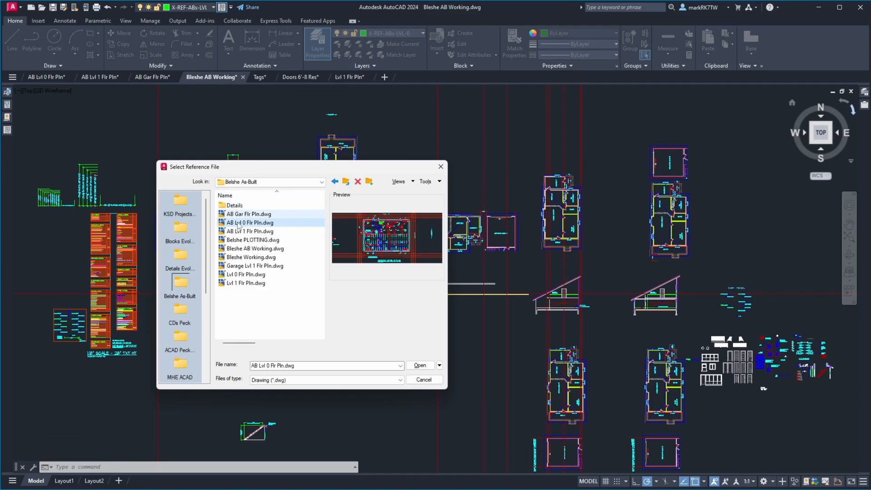
left_click(419, 365)
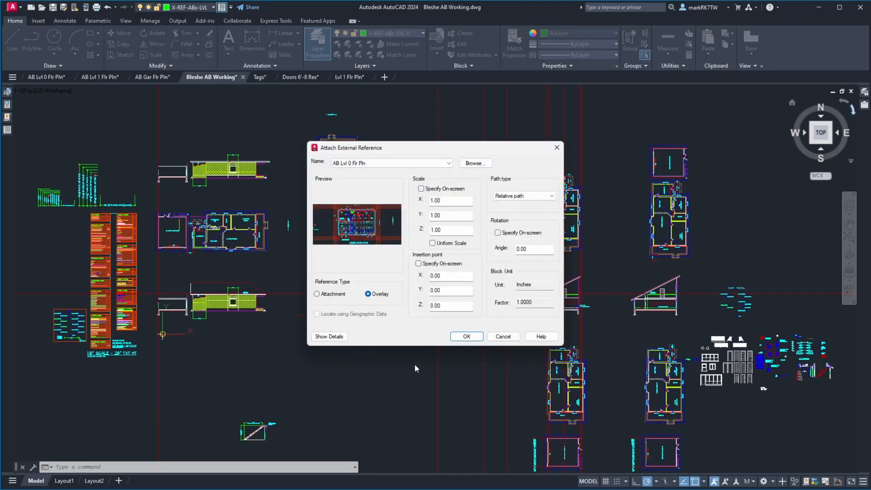
left_click(465, 336)
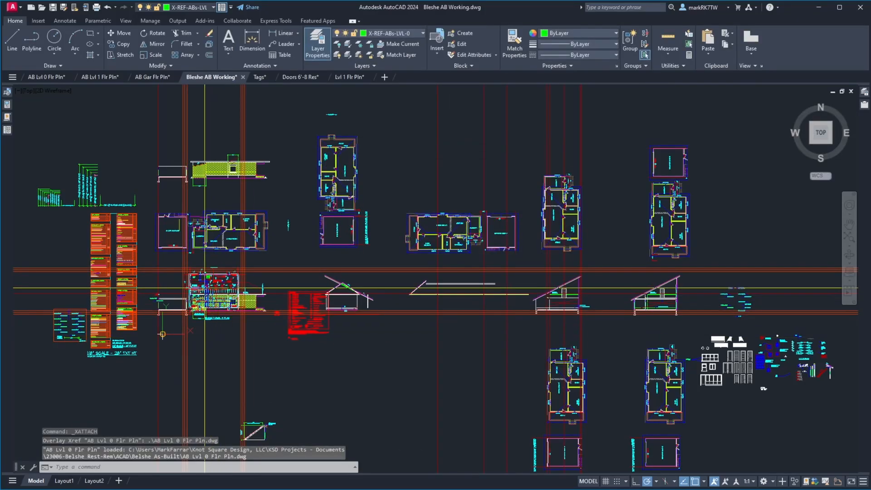
Move the Level 0 plan reference straight down about 49' so it clears the elevation below the floor plan.
scroll(311, 325, "down", 3)
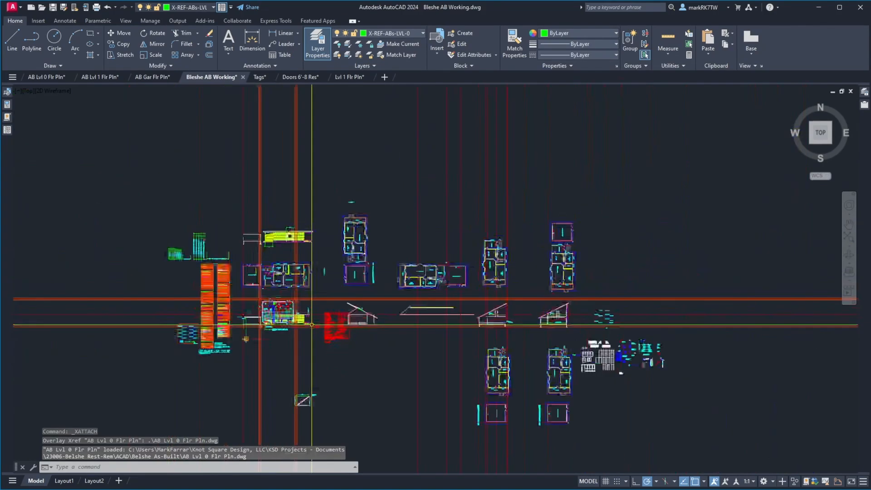
scroll(311, 324, "up", 5)
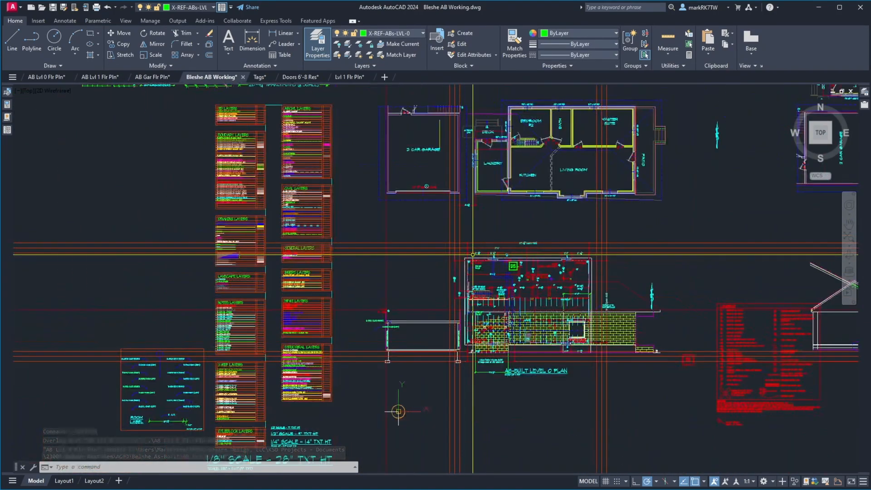
left_click(543, 259)
key("Return")
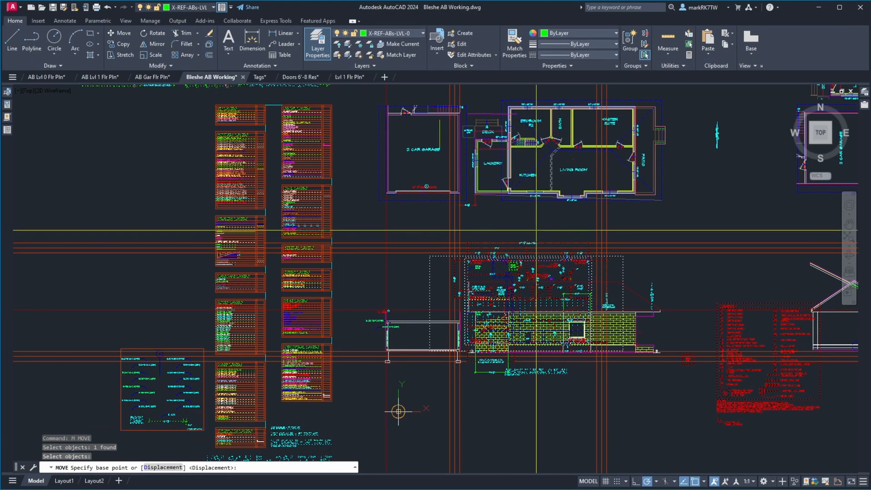
left_click(536, 227)
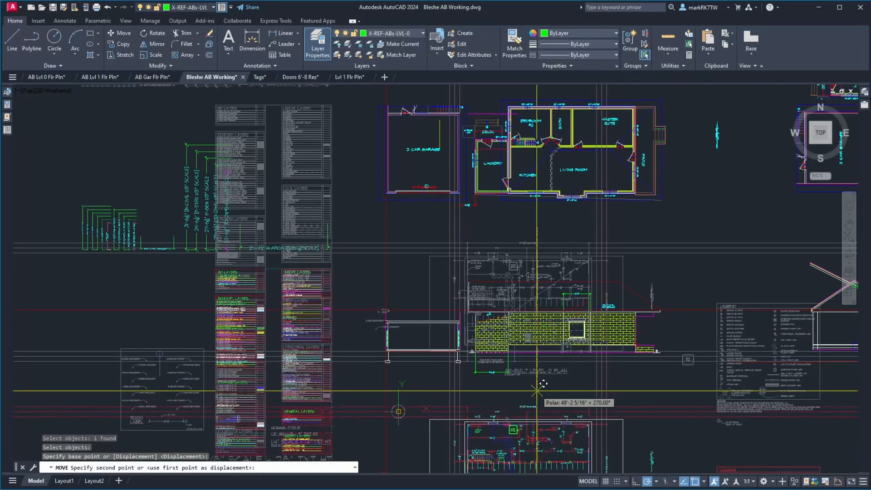
left_click(537, 389)
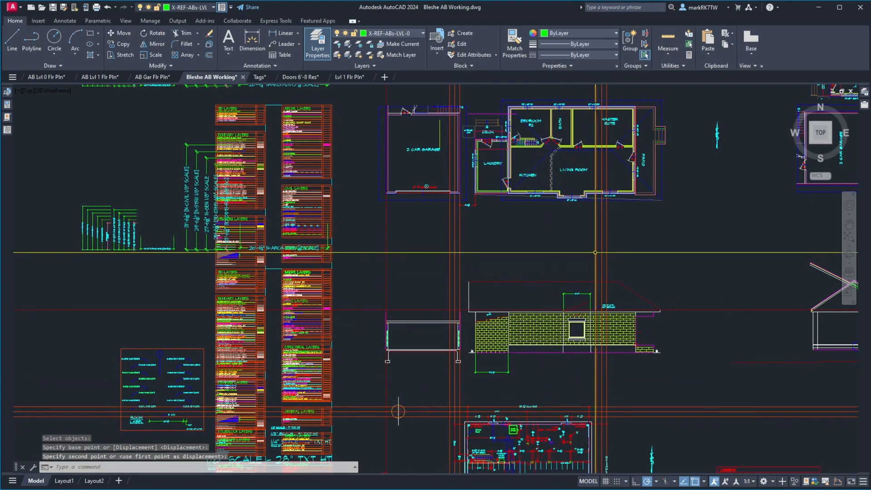
Clip the Level 0 plan reference with a new rectangular boundary just around its exterior walls.
scroll(595, 252, "down", 7)
scroll(588, 288, "up", 5)
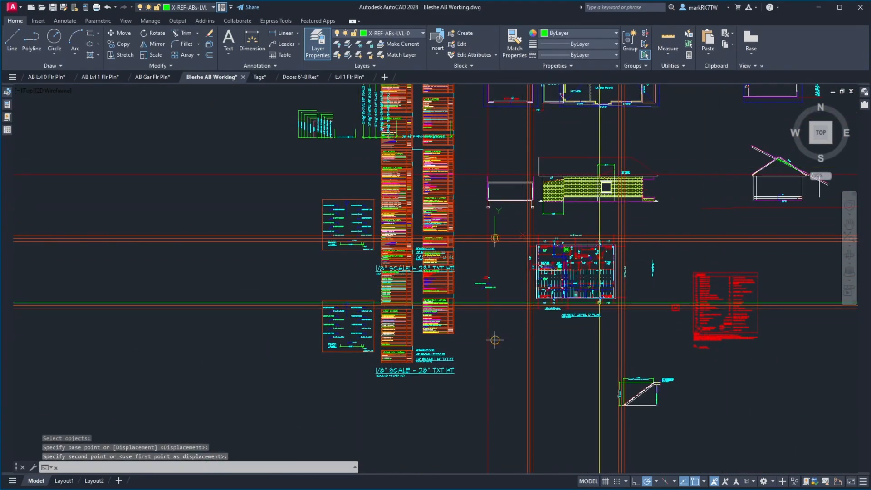
type("xc")
key("Return")
left_click(595, 285)
key("Return")
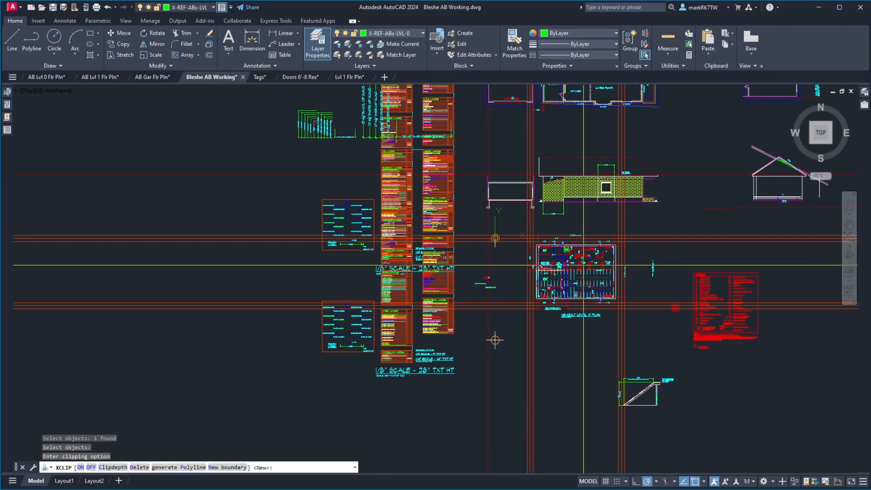
key("Return")
scroll(546, 245, "up", 8)
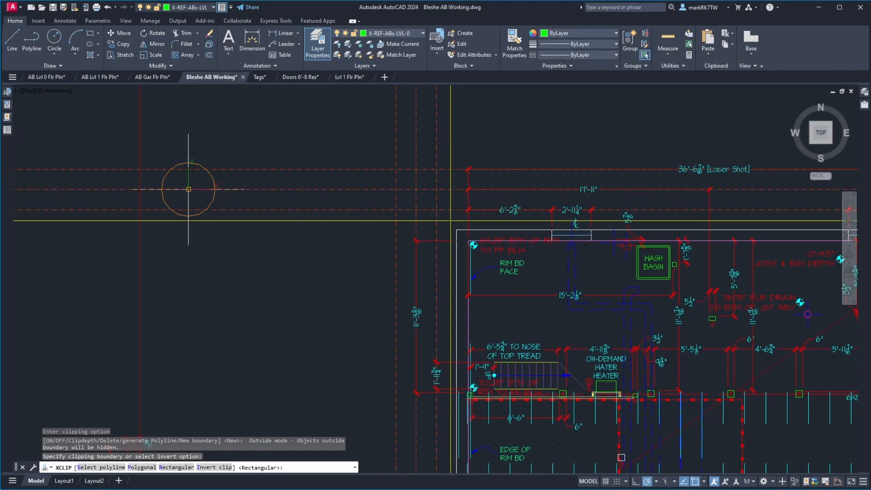
scroll(388, 365, "down", 8)
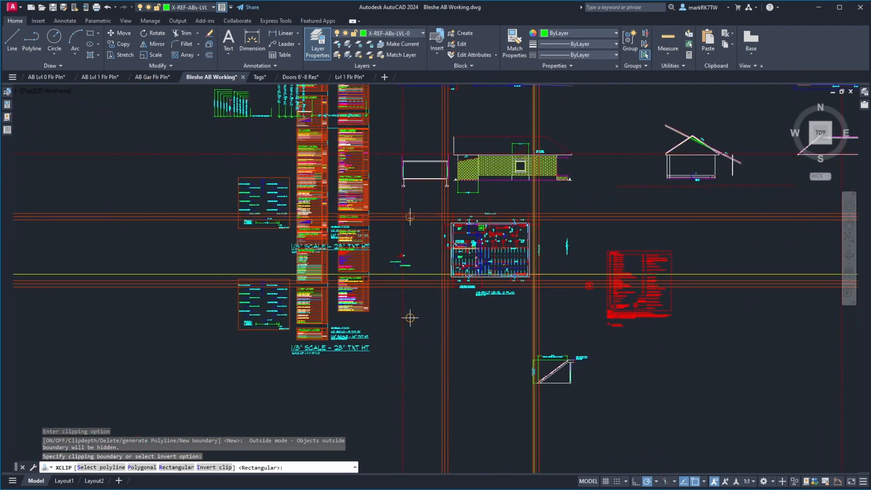
scroll(535, 274, "up", 4)
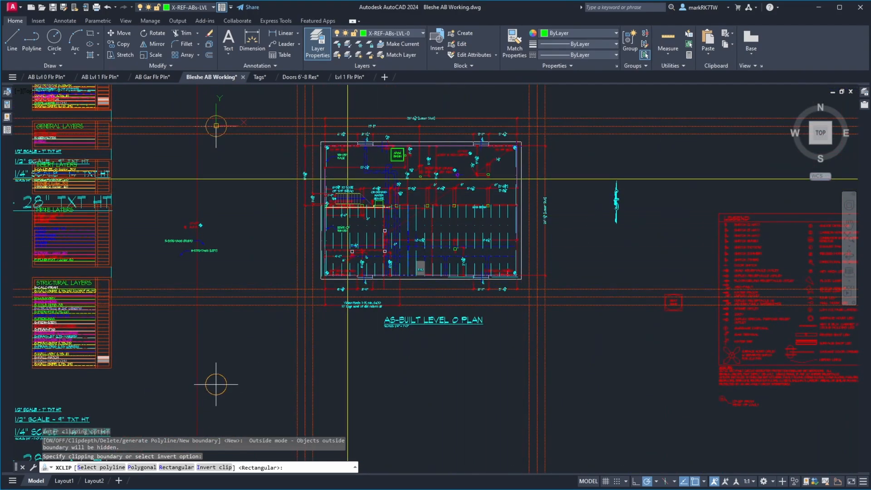
key("Return")
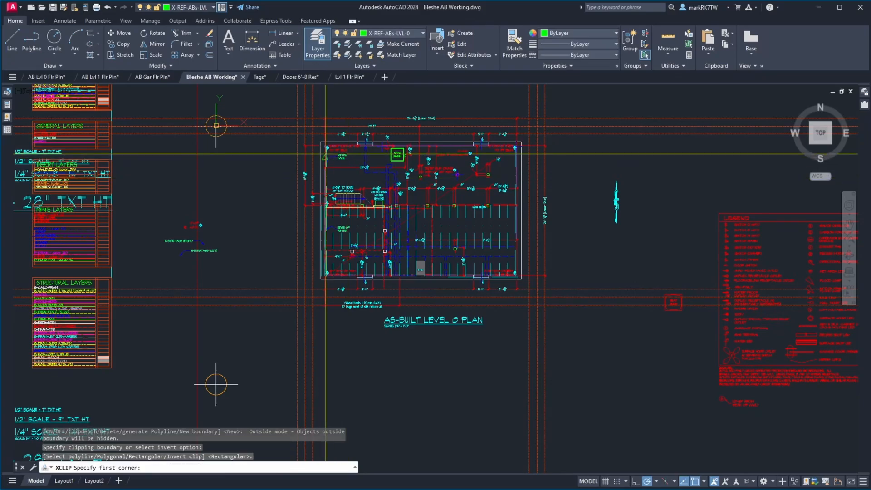
scroll(317, 134, "up", 9)
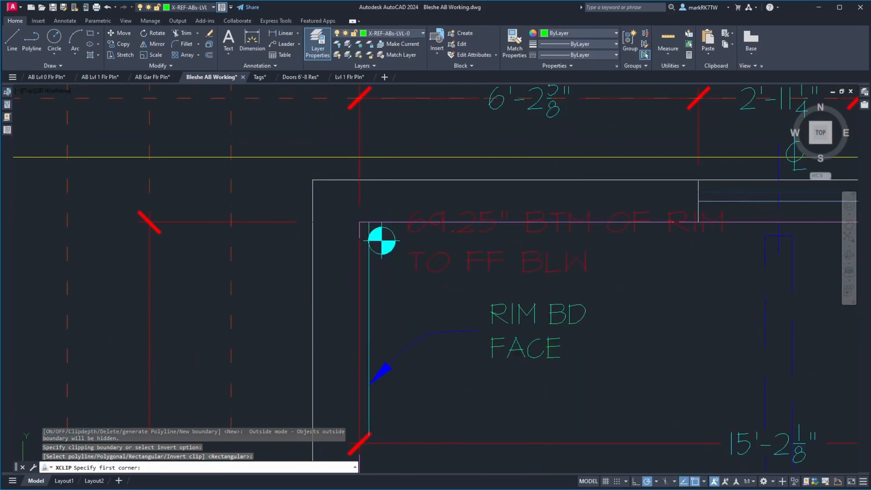
left_click(381, 240)
scroll(381, 240, "down", 8)
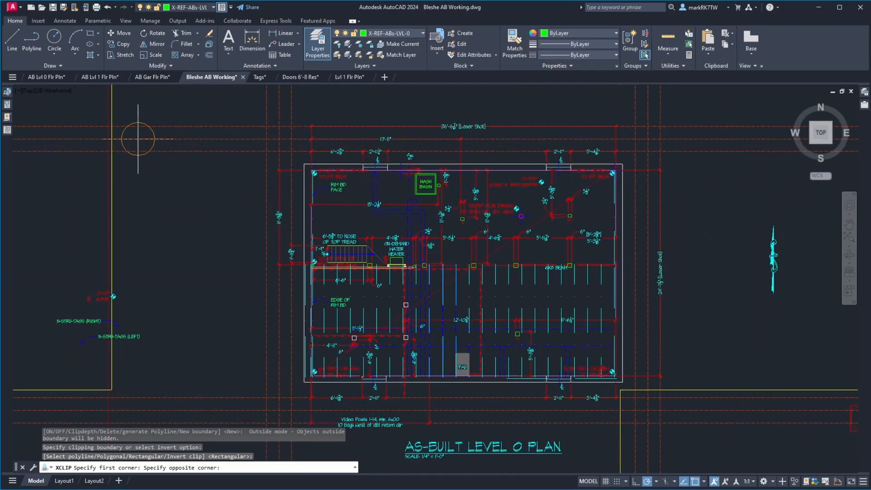
scroll(620, 389, "up", 10)
left_click(661, 344)
scroll(671, 346, "down", 12)
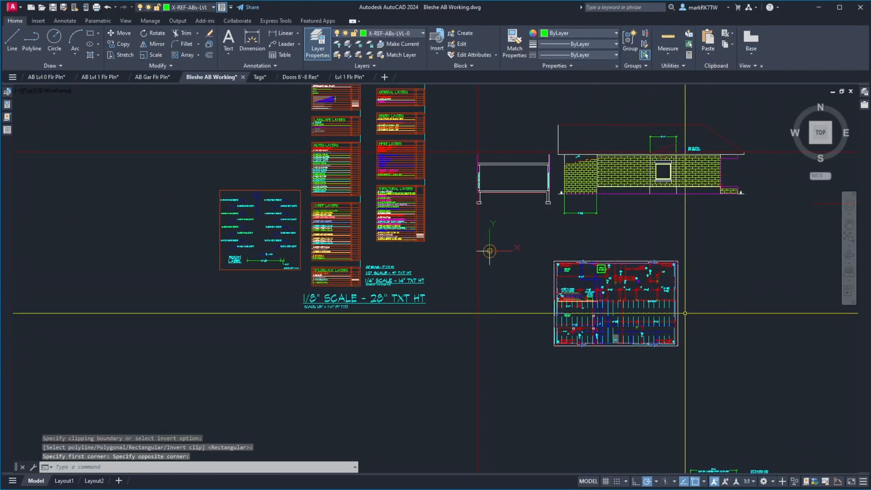
Freeze the Level 0 reference's N-AB-DIMS-MSRD and G-JUNK layers by picking objects on them.
scroll(687, 308, "up", 7)
scroll(687, 302, "down", 5)
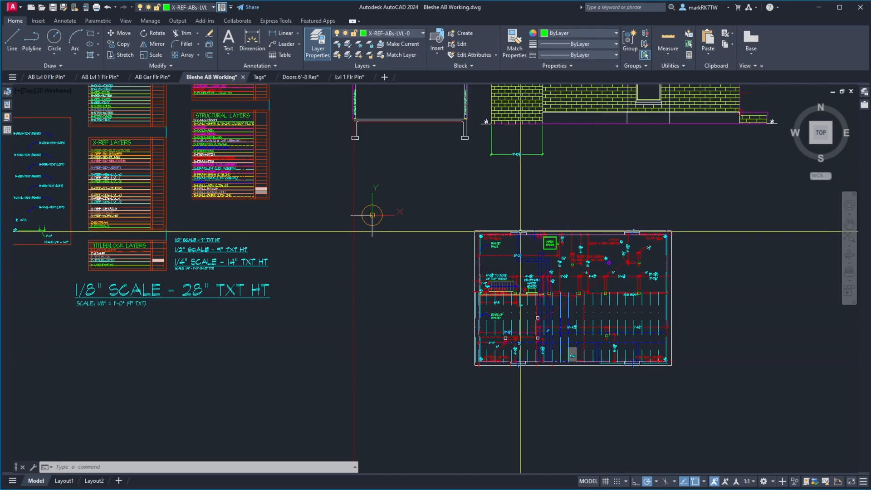
left_click(360, 45)
left_click(372, 215)
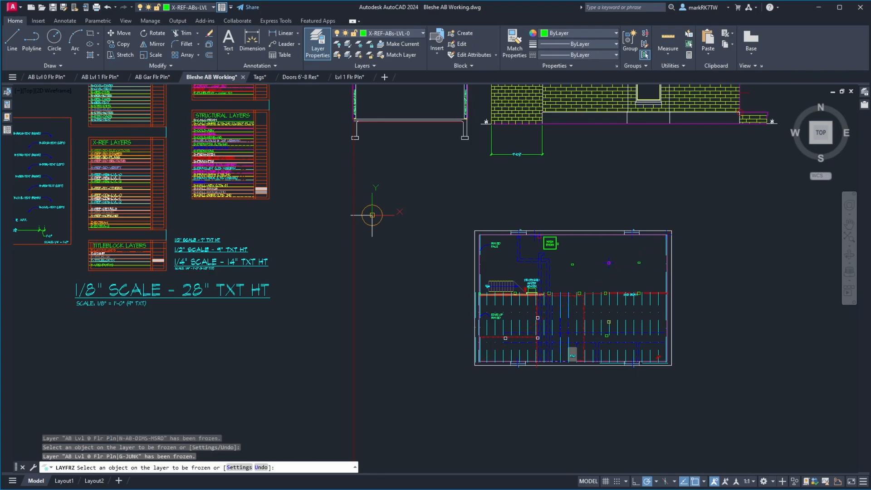
key("Return")
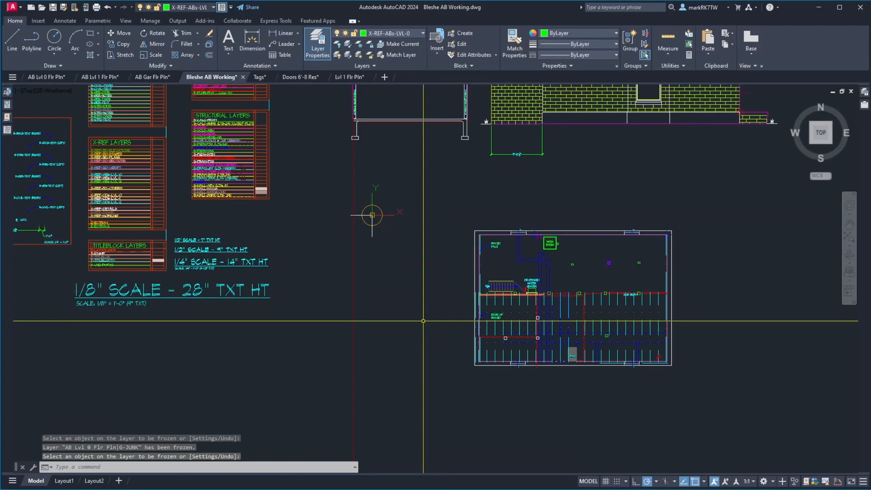
Draw a vertical construction line through the exterior wall corner where the laundry meets the kitchen on the Level 1 plan.
scroll(411, 294, "down", 4)
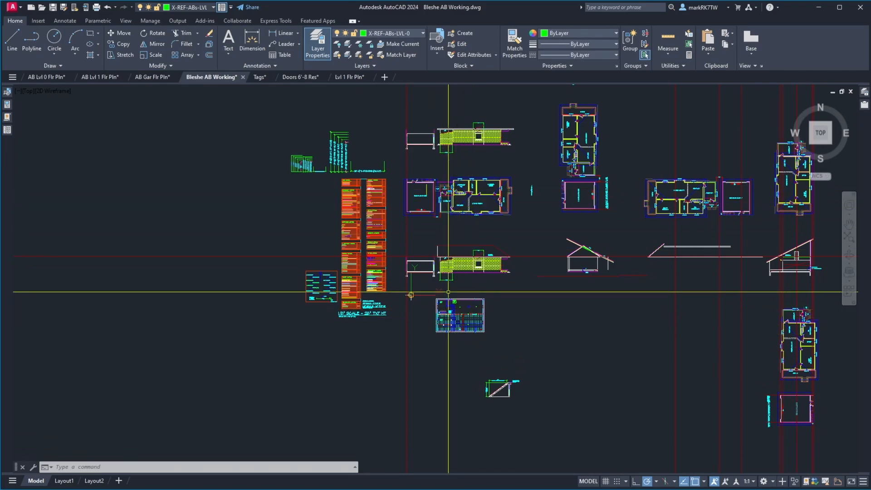
scroll(469, 205, "up", 10)
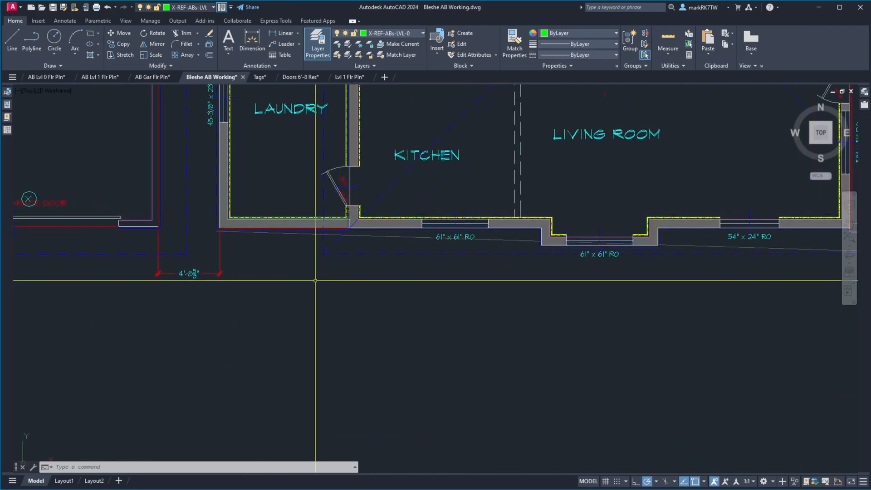
type("XLINE")
key("Return")
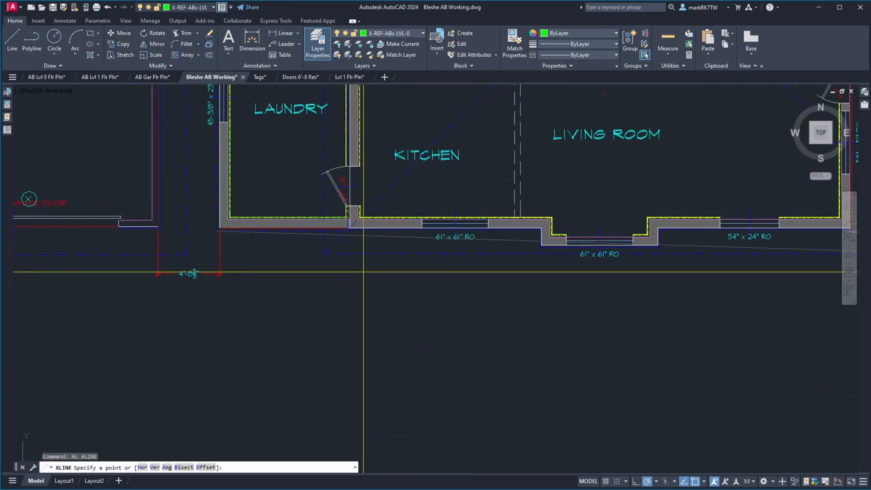
type("v")
key("Return")
left_click(350, 228)
key("Return")
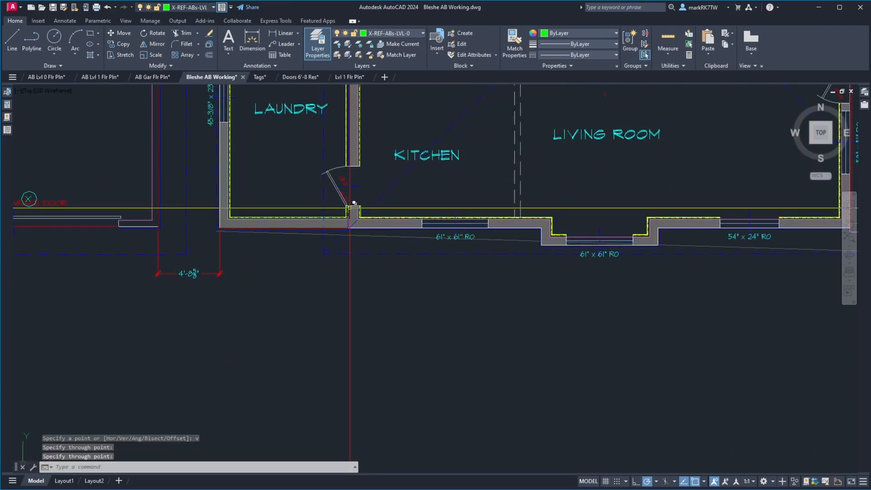
Move the Level 0 plan reference horizontally so its lower-left exterior corner lands on the vertical construction line.
scroll(198, 171, "down", 10)
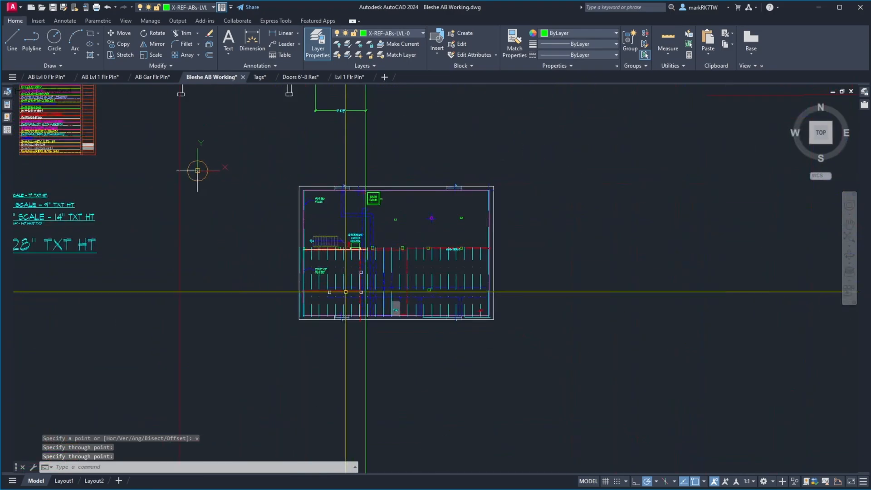
type("m")
key("Return")
left_click(470, 333)
left_click(452, 297)
key("Return")
scroll(197, 170, "up", 10)
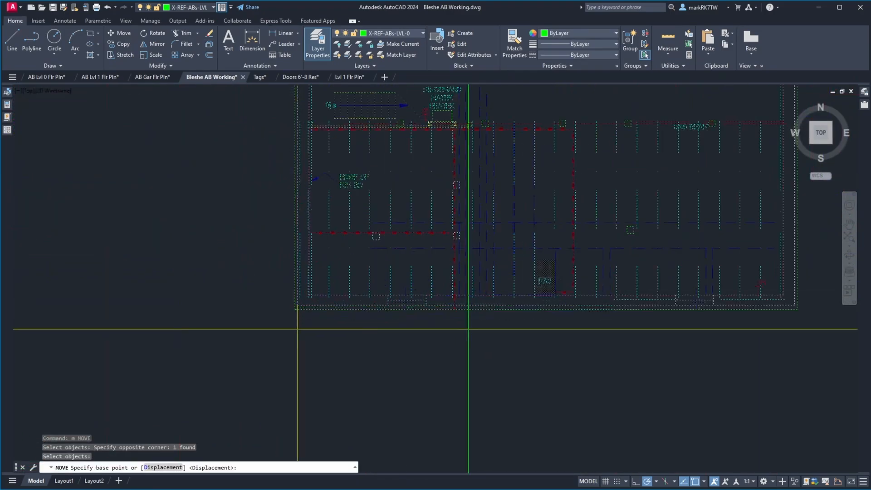
left_click(296, 292)
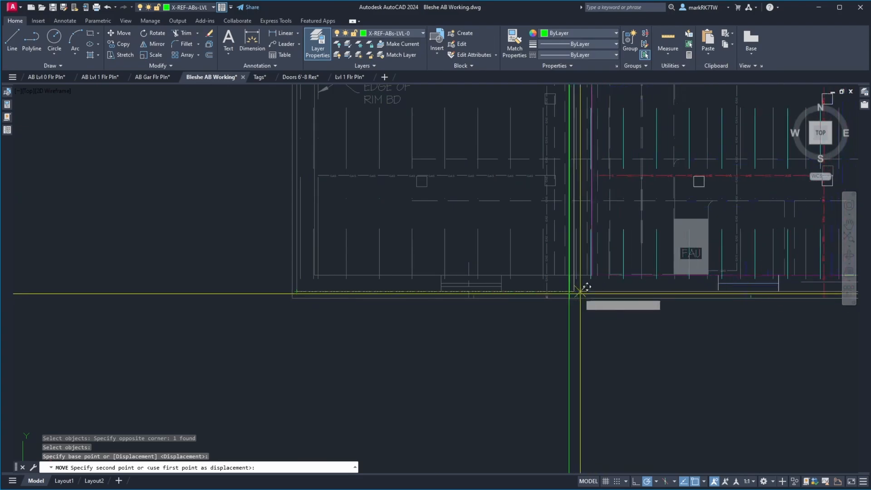
left_click(568, 292)
Erase the vertical construction line used to align the Level 0 plan with Level 1.
type("e")
key("Return")
left_click(592, 336)
left_click(549, 326)
scroll(477, 381, "down", 8)
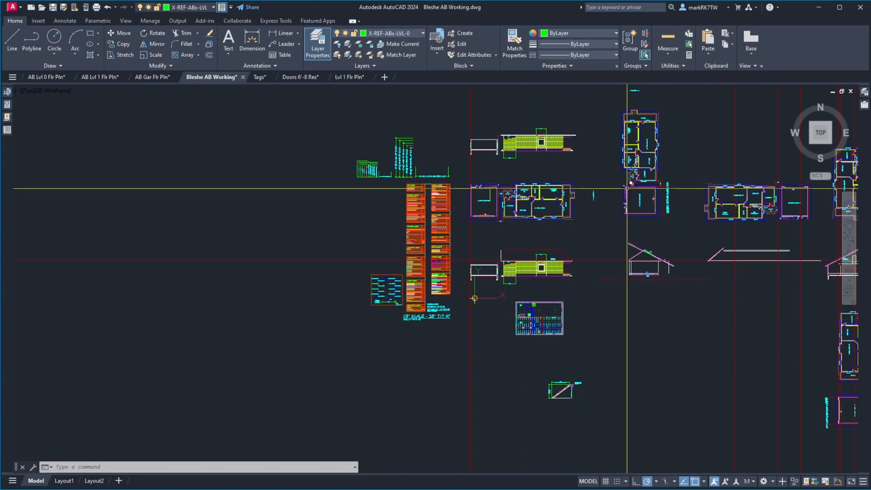
scroll(556, 260, "down", 4)
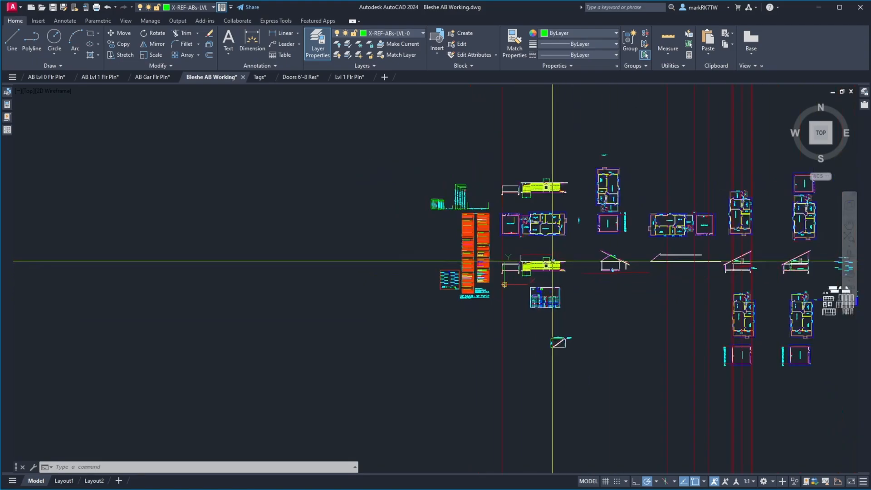
scroll(652, 267, "up", 4)
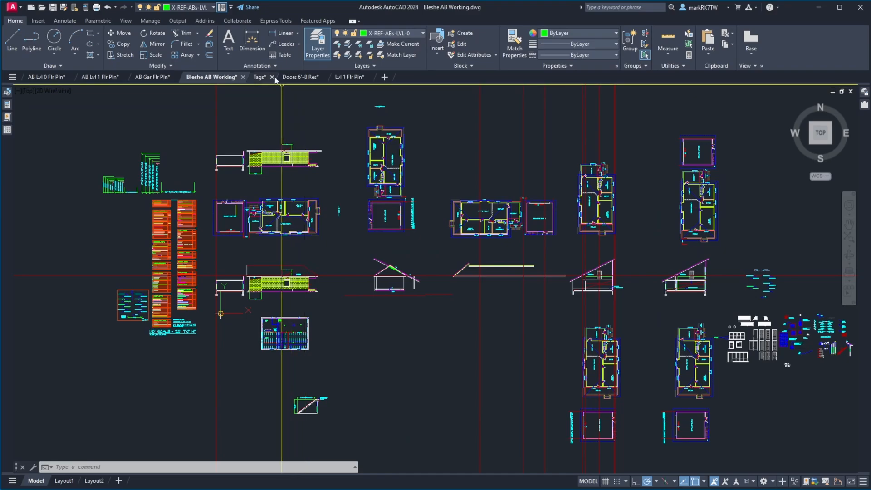
Close the Doors 6'-8 Res drawing without saving its changes.
left_click(287, 78)
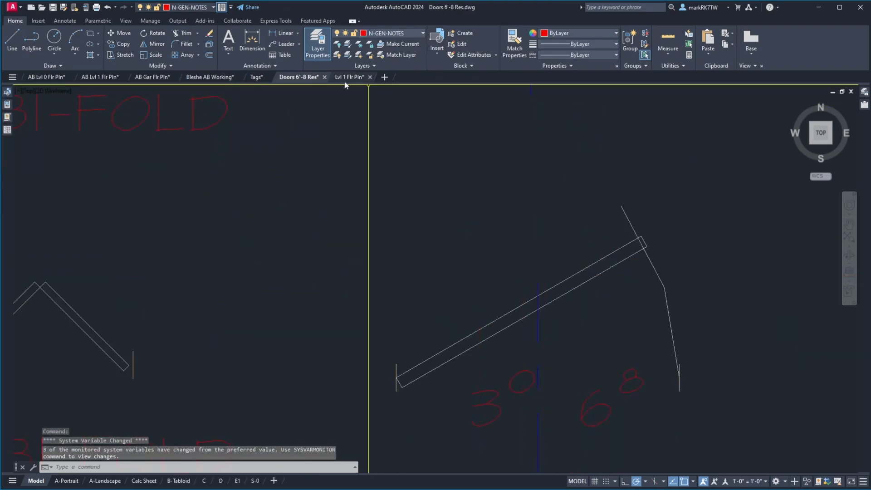
scroll(328, 129, "down", 5)
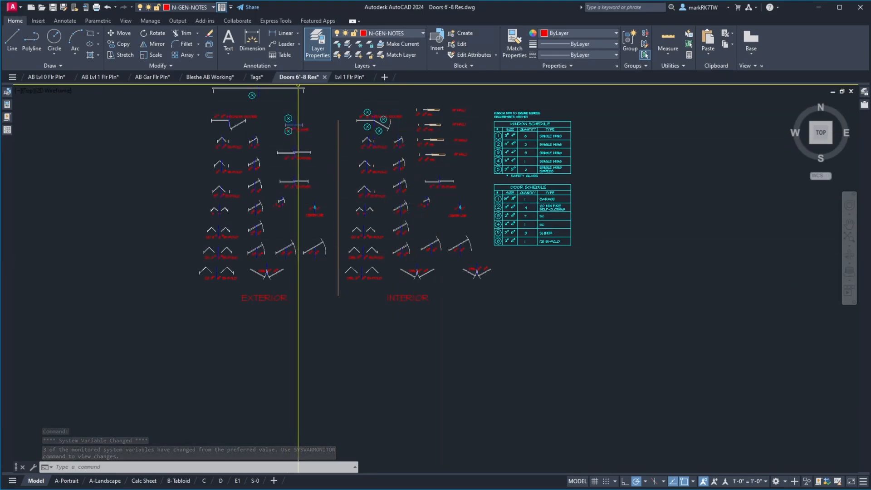
left_click(324, 77)
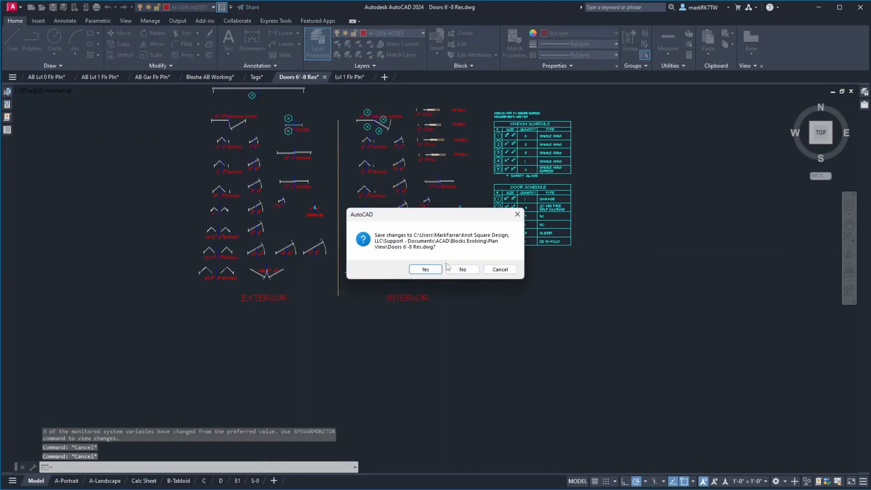
left_click(463, 269)
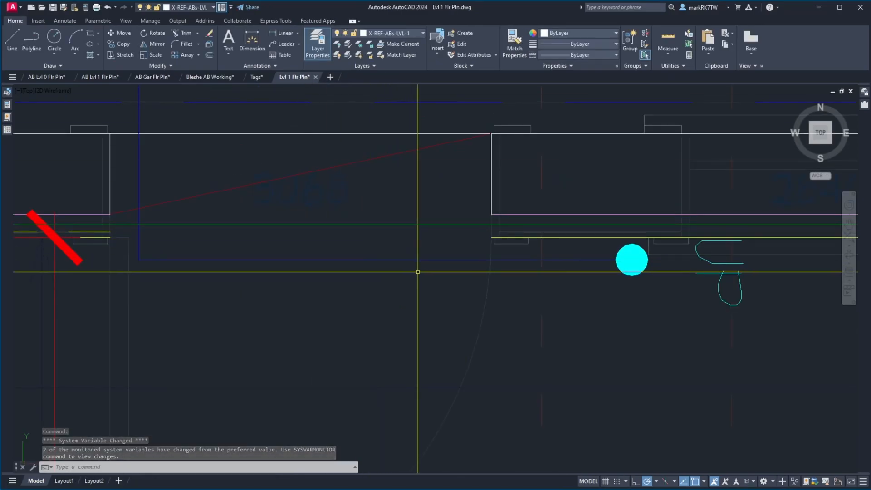
Zoom the Lvl 1 Flr Pln drawing to its extents and examine the plans, elevation and "WALK ABV" note by the garage.
type("z")
key("Return")
scroll(422, 263, "down", 10)
type("e")
key("Return")
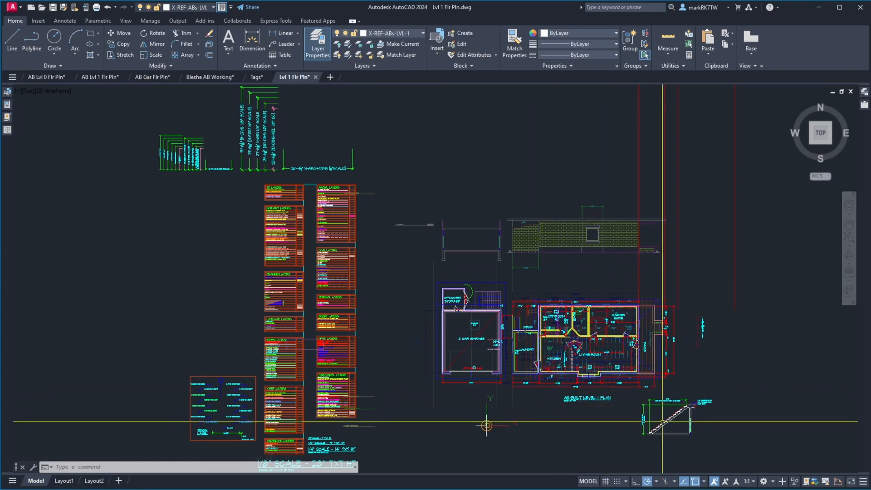
scroll(507, 352, "up", 10)
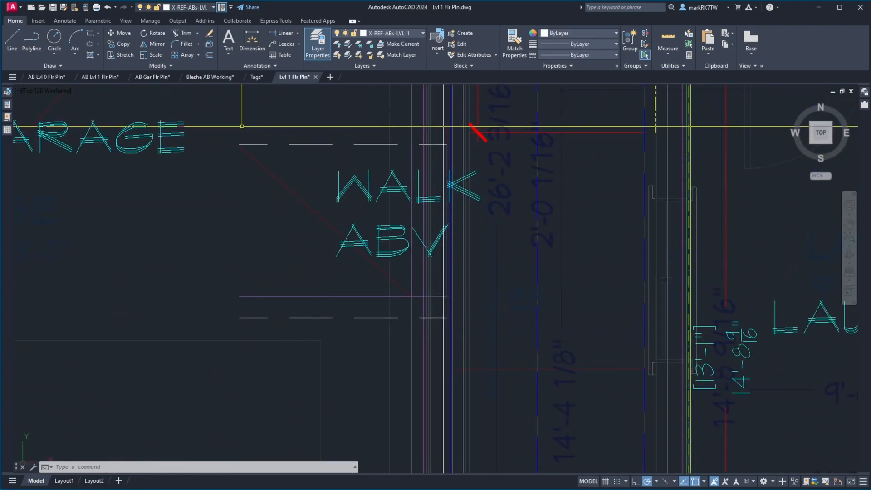
left_click(230, 128)
left_click(580, 346)
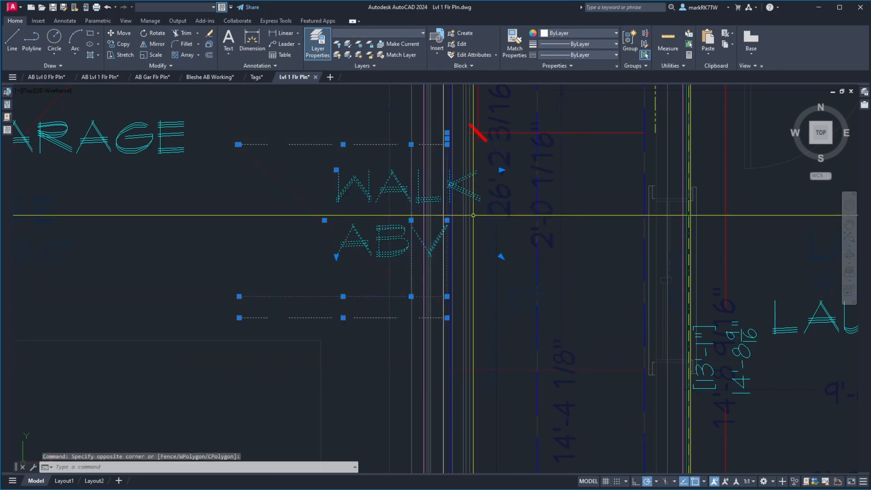
key("Escape")
scroll(473, 175, "down", 10)
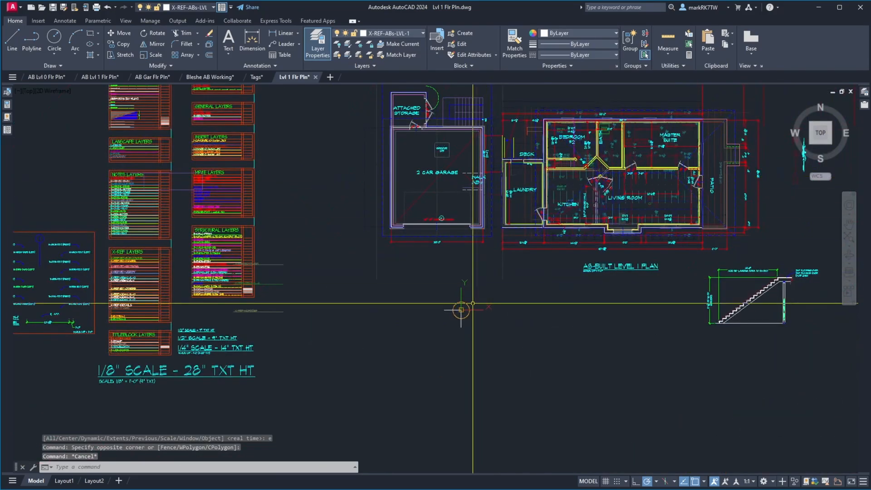
scroll(473, 303, "down", 4)
scroll(492, 205, "up", 2)
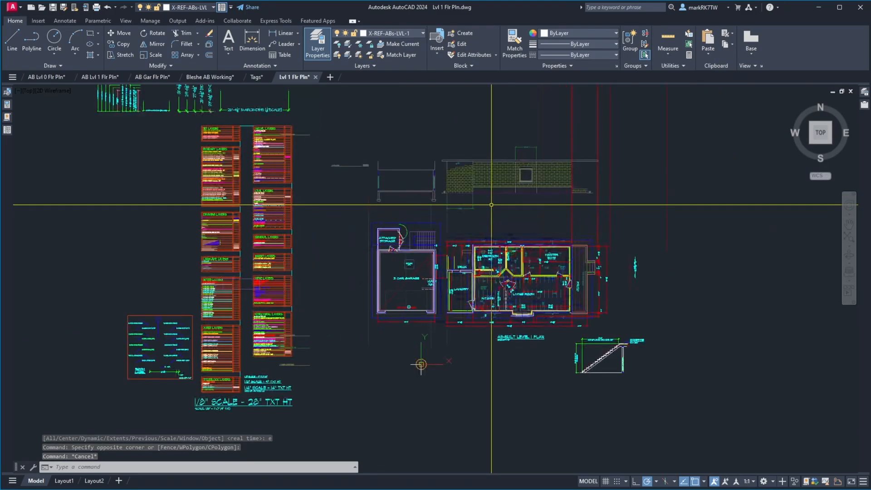
scroll(491, 205, "up", 2)
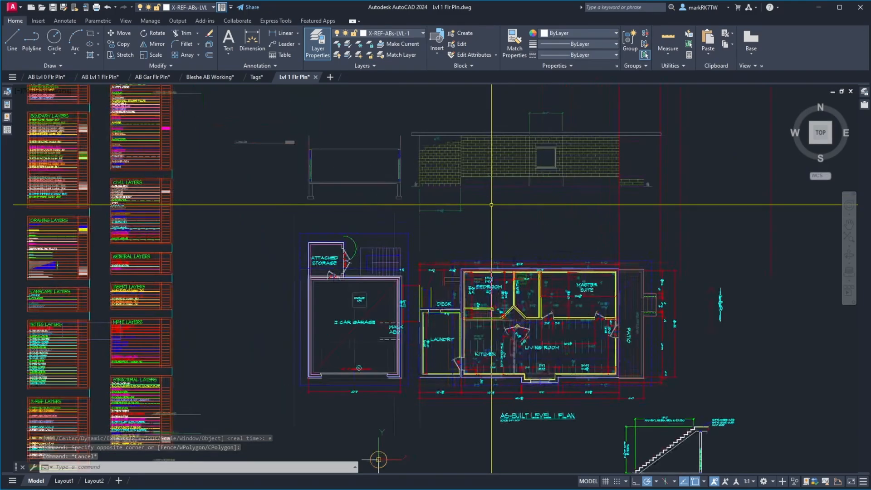
Close Lvl 1 Flr Pln with its changes saved and Tags without saving, and save the Bleshe AB Working drawing.
left_click(316, 78)
left_click(429, 266)
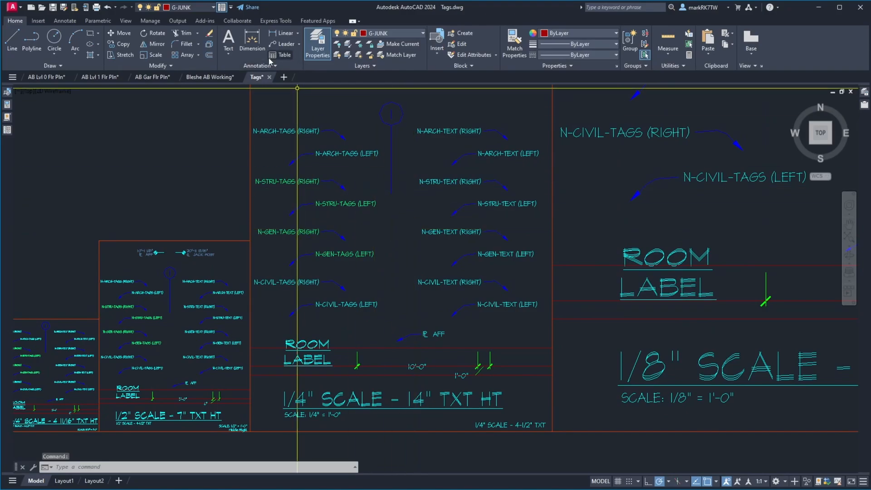
left_click(269, 78)
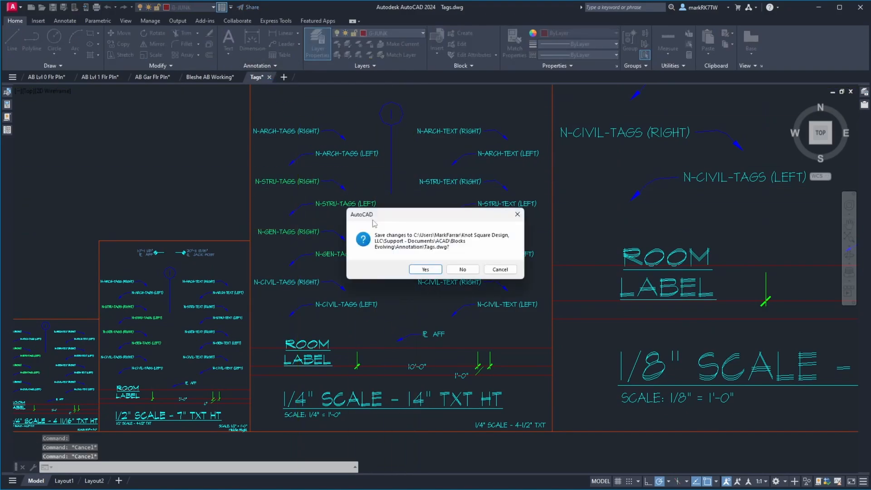
left_click(472, 269)
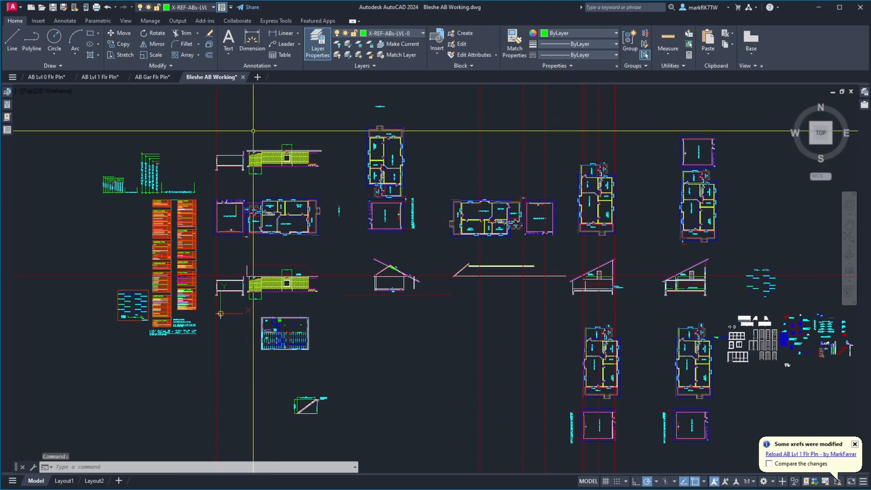
left_click(54, 8)
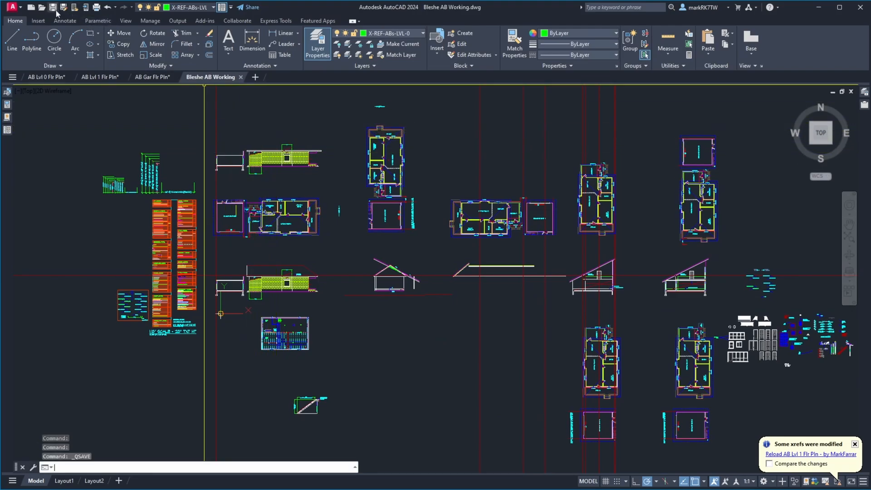
In the AB Lvl 0 Flr Pln drawing, reload the AB Lvl 1 Flr Pln reference to compare both floors, and unload it again.
left_click(58, 78)
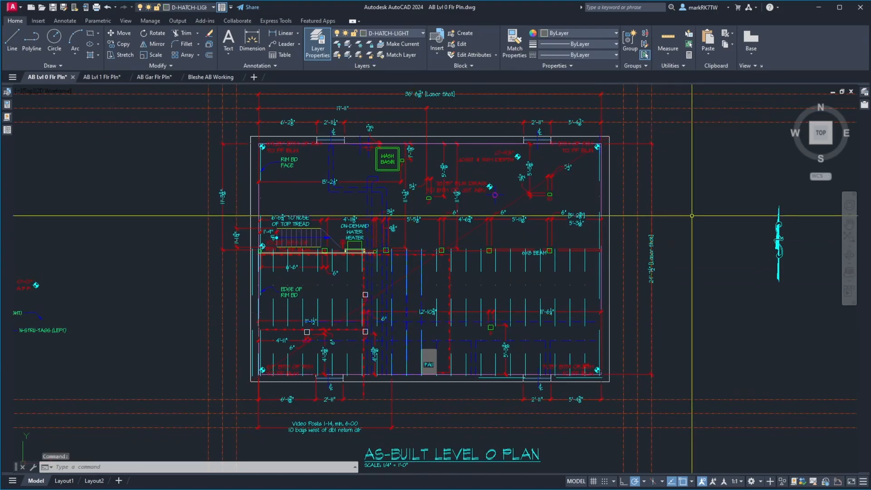
left_click(864, 106)
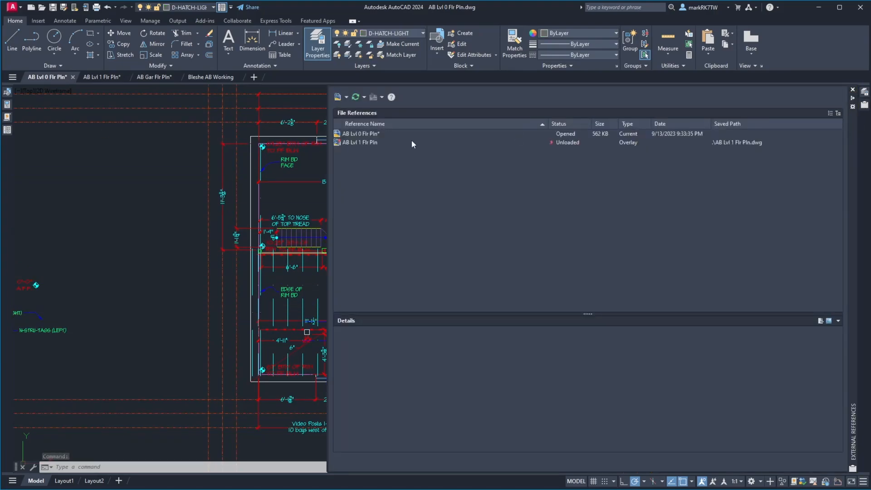
right_click(371, 144)
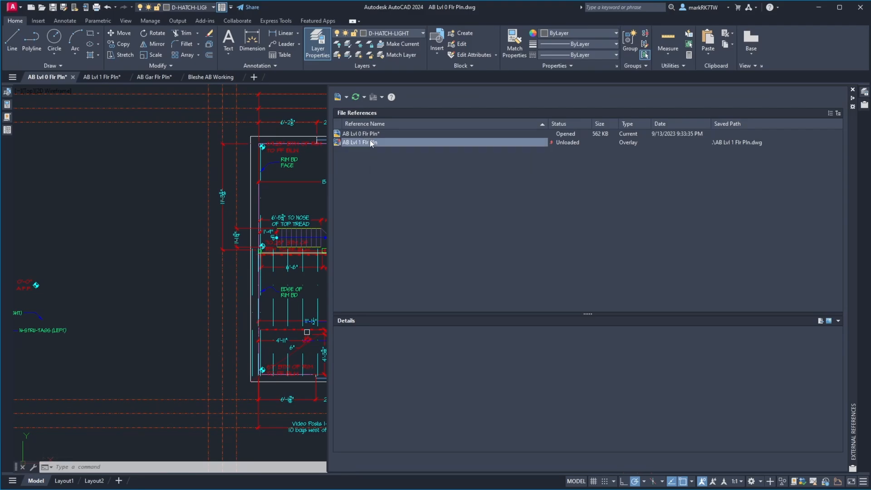
left_click(398, 191)
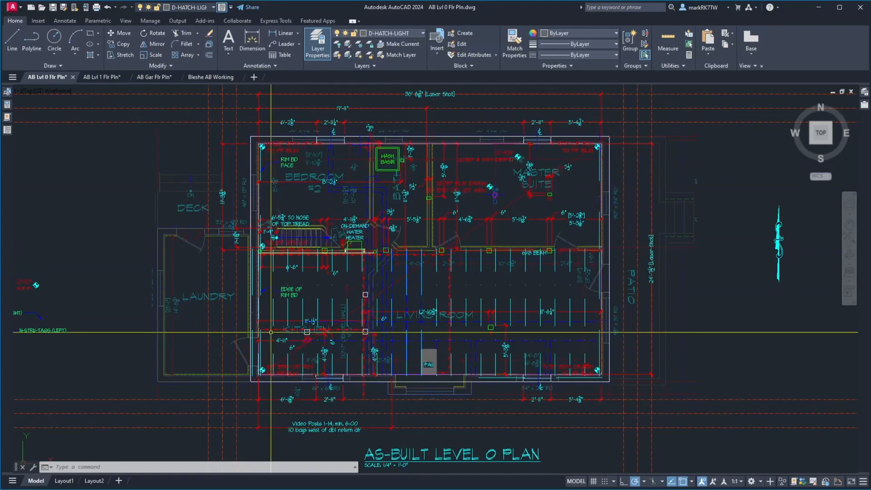
mouse_move(864, 106)
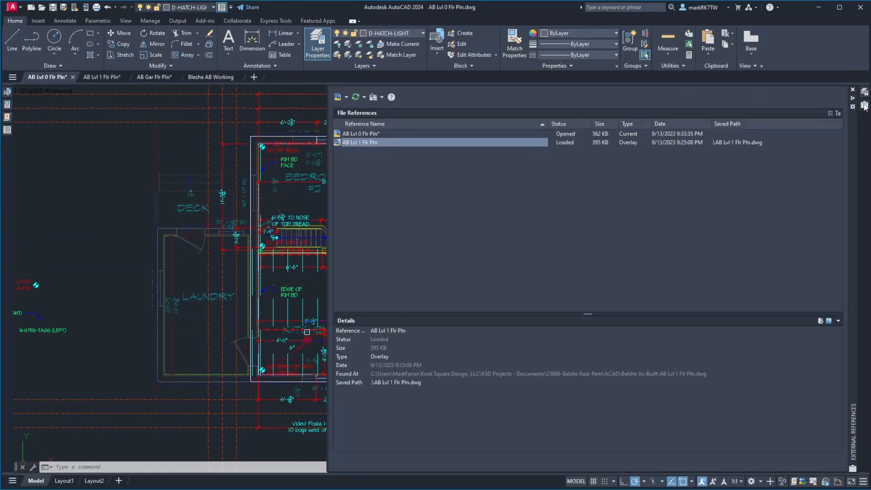
right_click(354, 140)
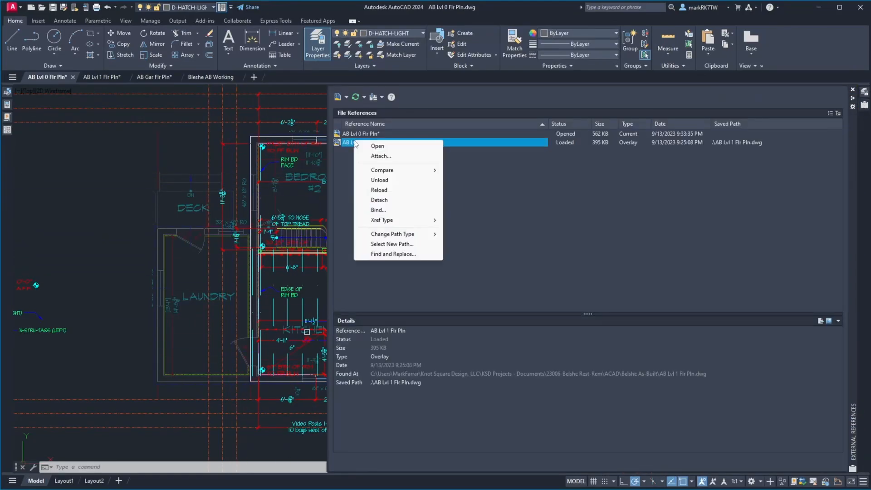
left_click(386, 180)
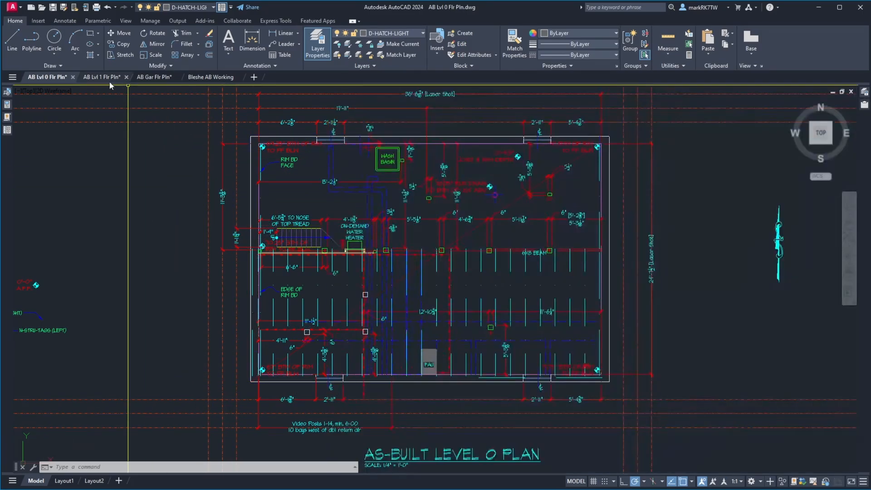
In the AB Lvl 1 Flr Pln drawing, reload the AB Gar Flr Pln reference, examine the garage beside the house, and unload it again.
left_click(108, 78)
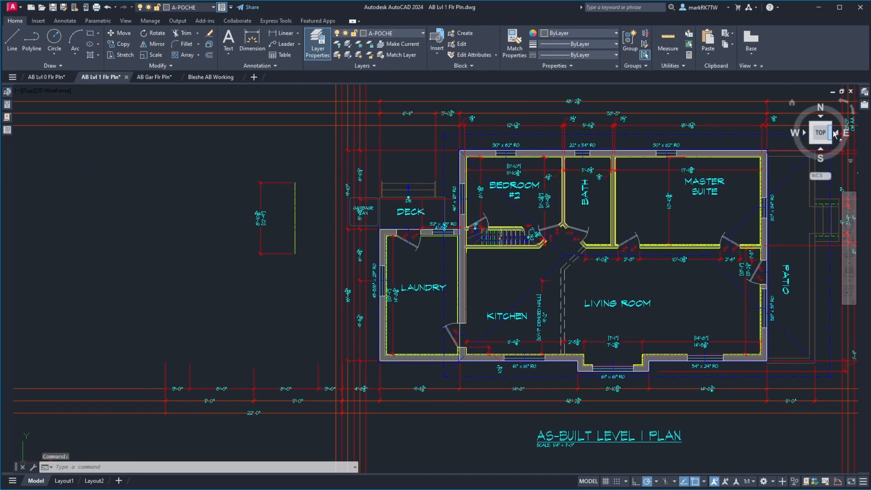
mouse_move(865, 106)
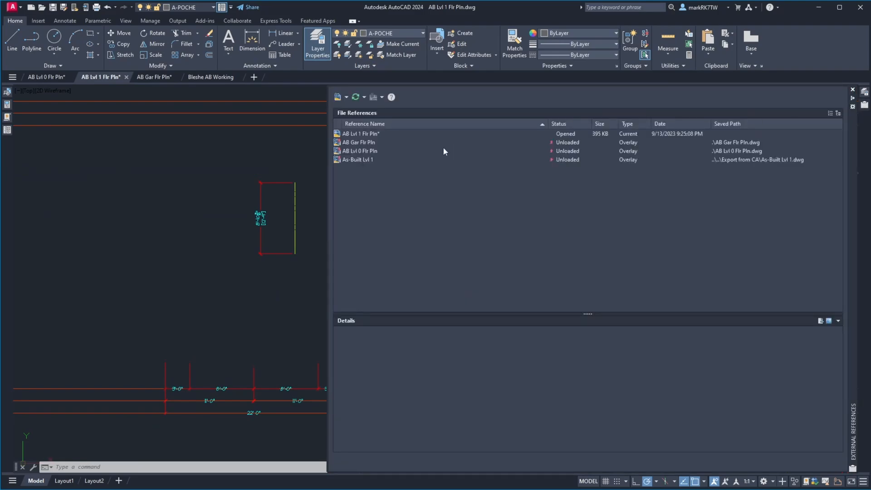
left_click(355, 142)
right_click(356, 142)
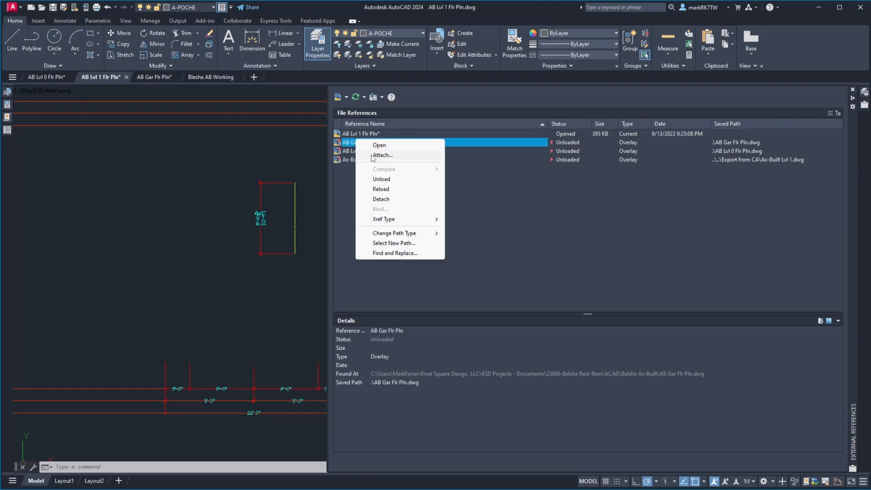
left_click(388, 189)
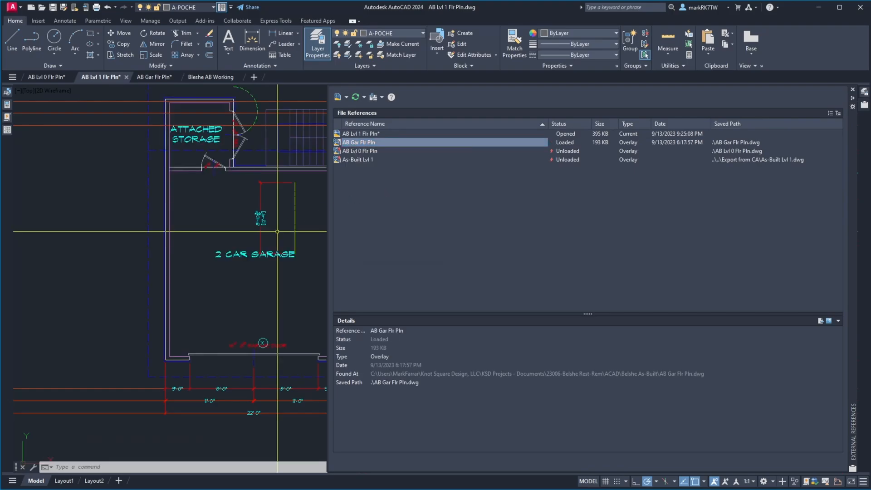
scroll(204, 236, "down", 5)
scroll(301, 195, "up", 4)
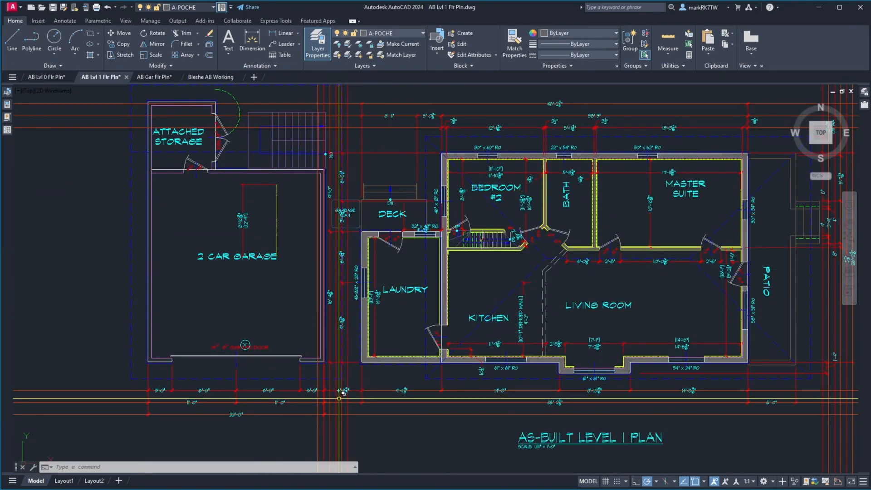
scroll(345, 392, "up", 6)
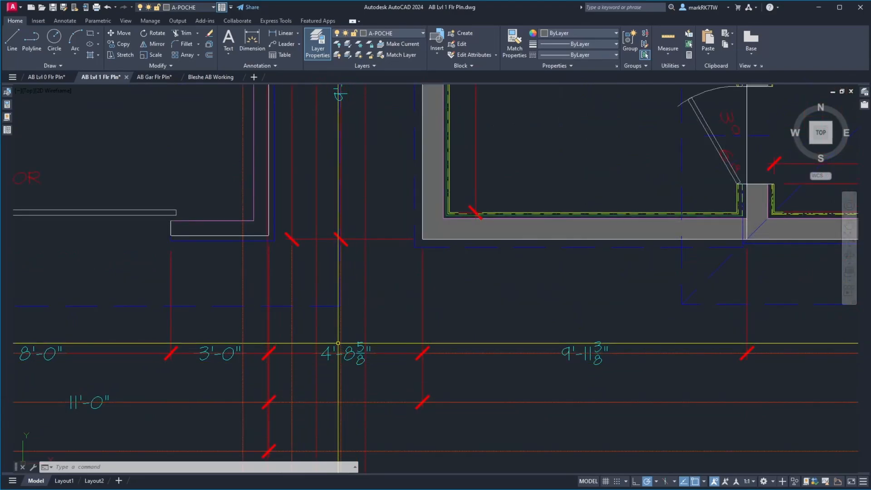
scroll(343, 314, "down", 6)
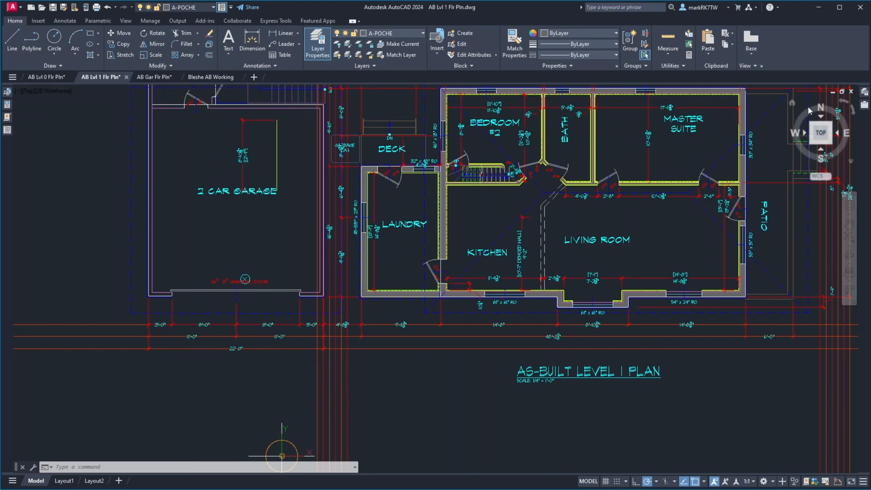
mouse_move(863, 104)
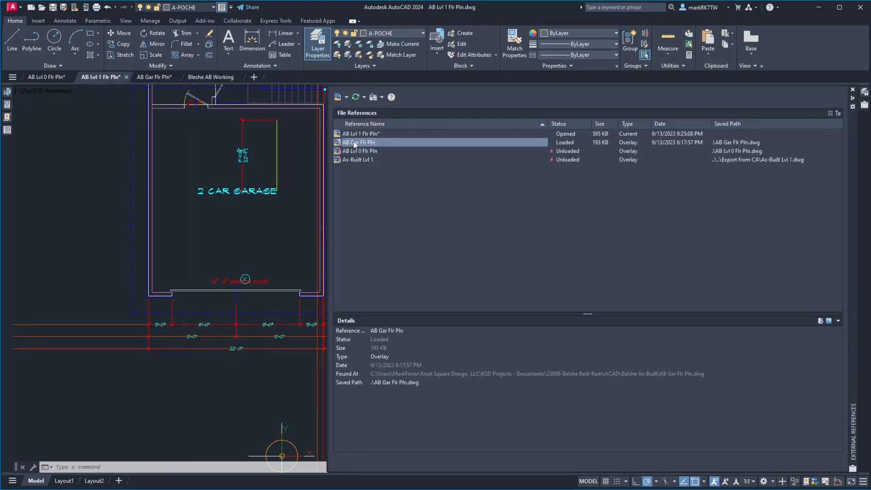
right_click(355, 144)
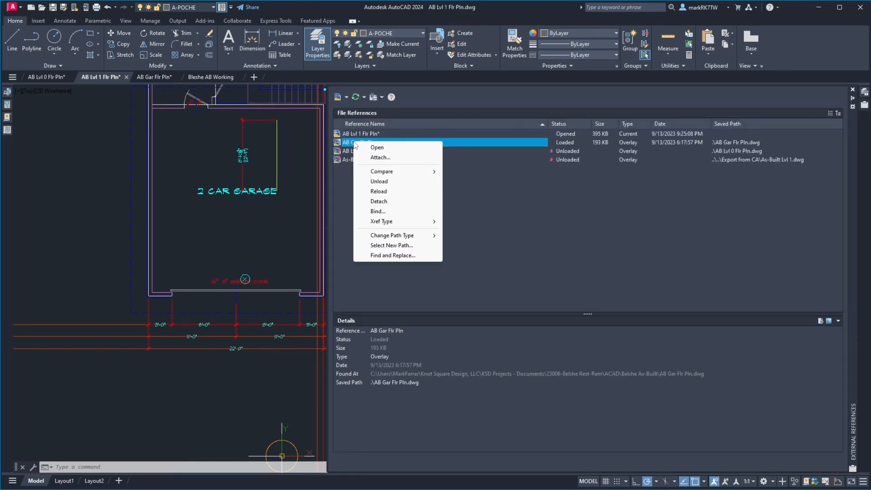
left_click(378, 181)
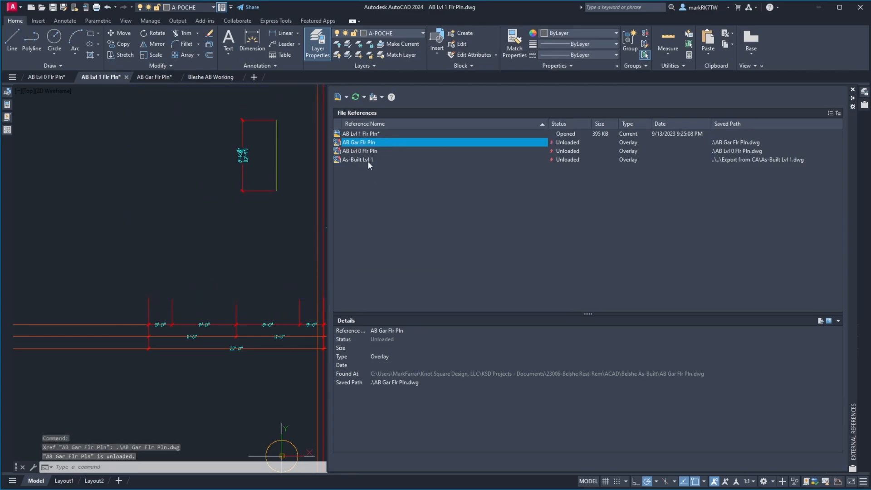
Reload the As-Built Lvl 1 reference in the AB Lvl 1 Flr Pln drawing.
left_click(368, 160)
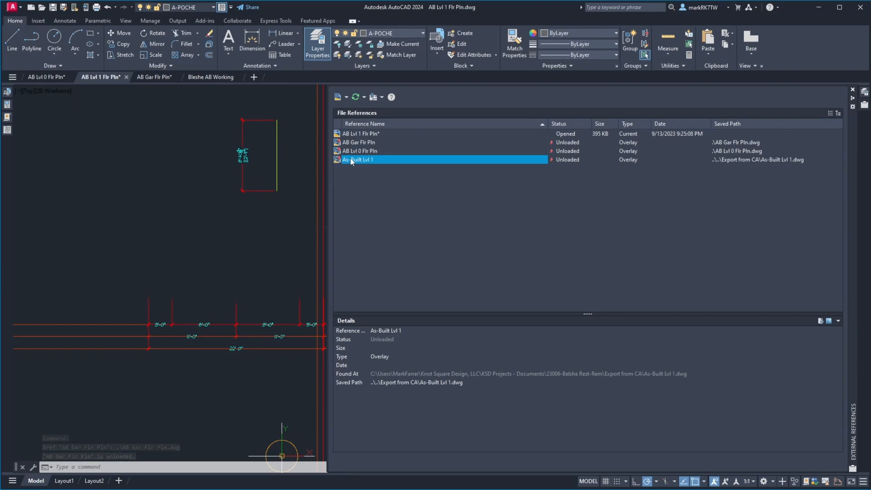
right_click(353, 162)
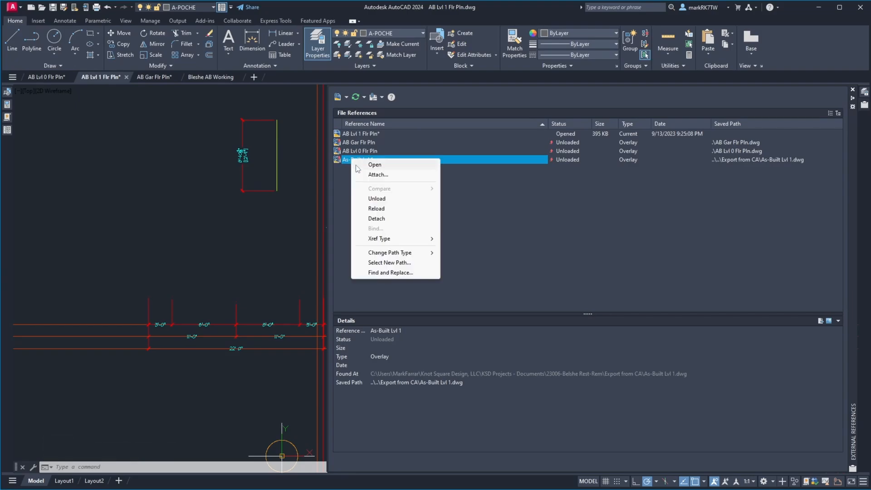
left_click(376, 209)
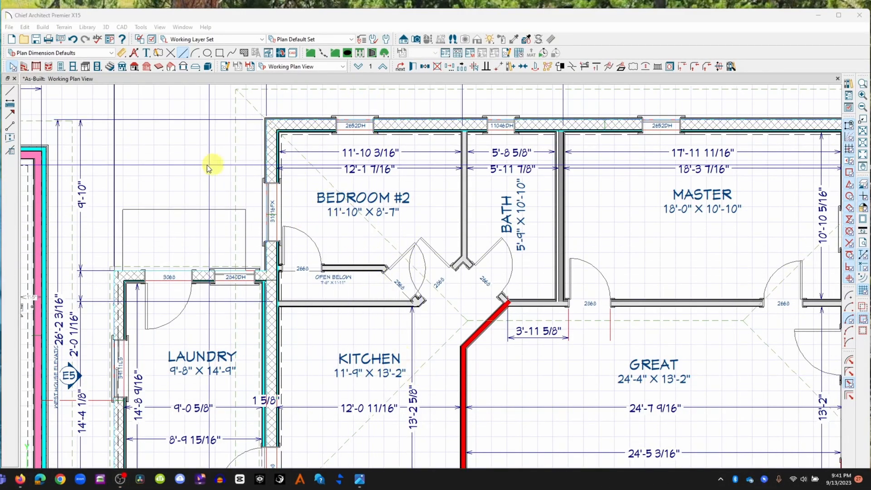
Switch to the As-Built plan in Chief Architect and open a perspective full overview, bringing the camera to the porch-side door and window.
middle_click(210, 201)
left_click(270, 107)
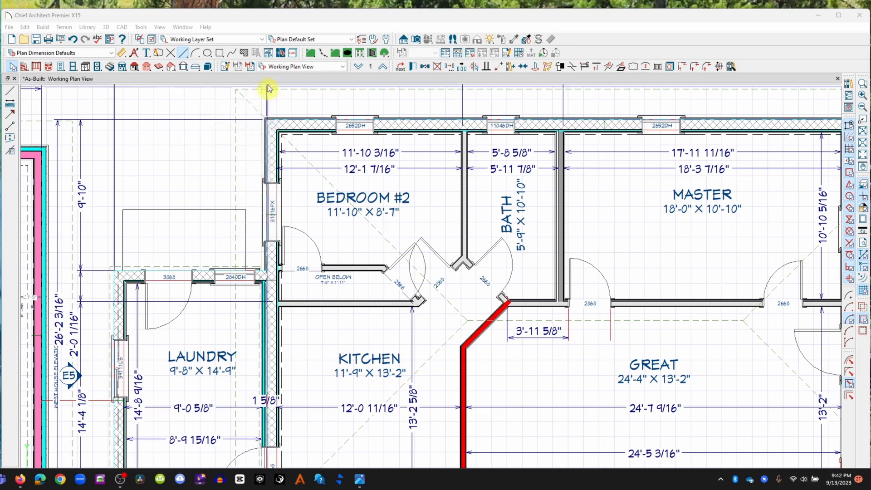
middle_click(216, 164)
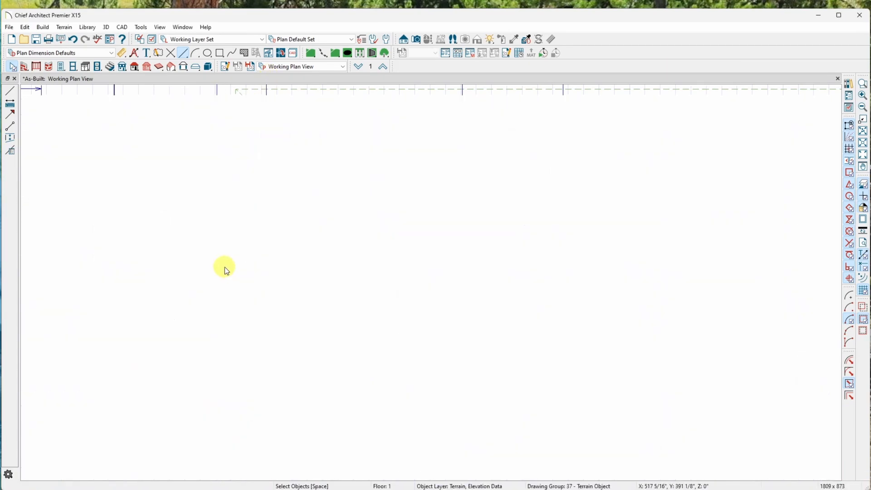
left_click_drag(423, 298, 389, 298)
scroll(388, 298, "down", 3)
left_click_drag(388, 298, 393, 297)
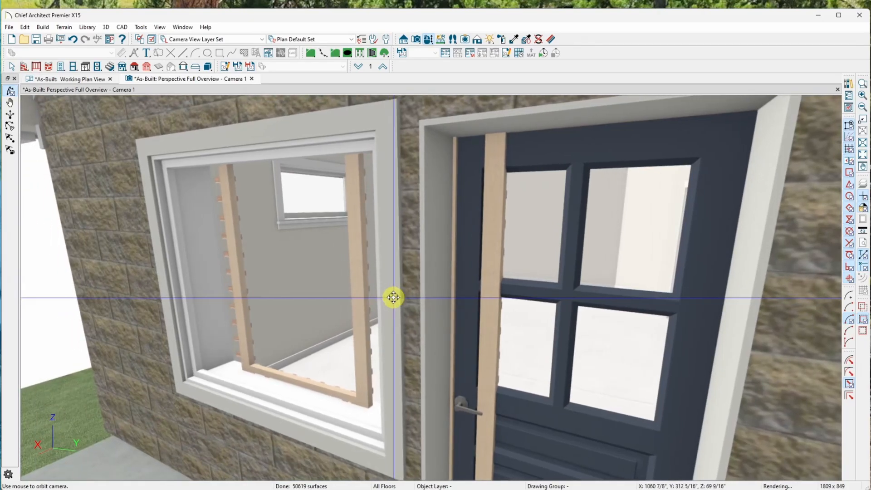
Build all framing for the as-built model.
left_click(44, 26)
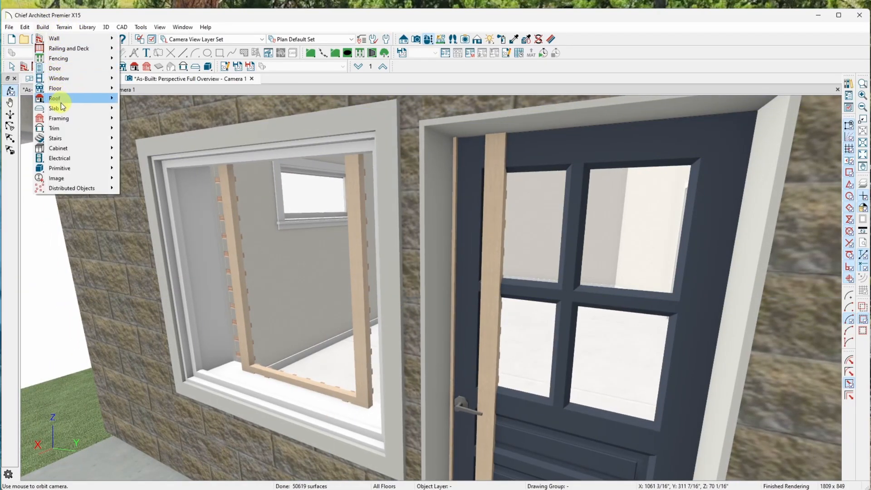
mouse_move(66, 119)
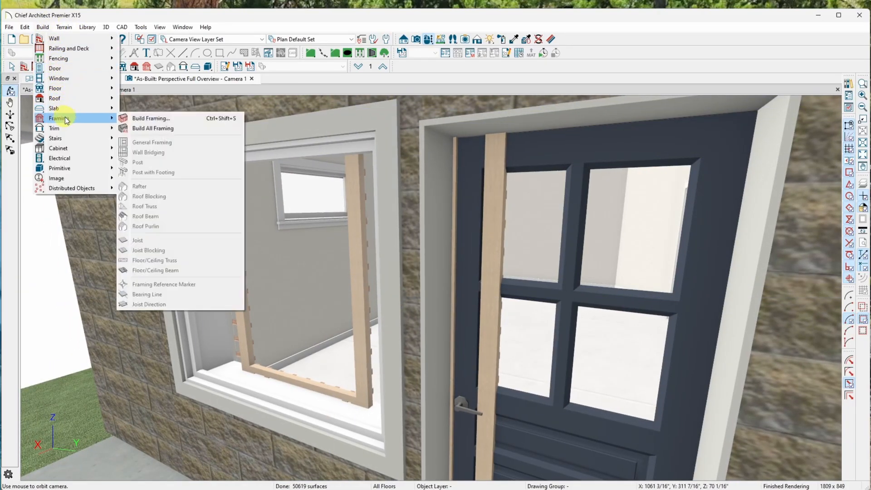
left_click(152, 128)
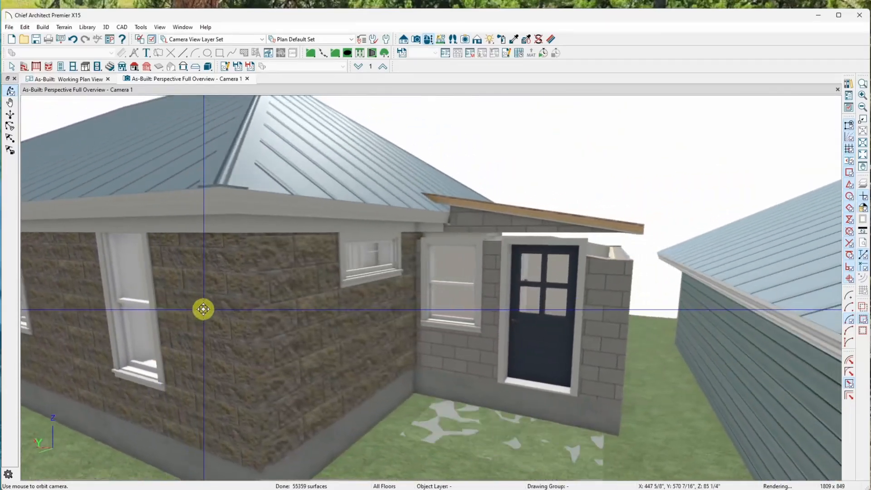
Orbit the 3D model to examine the laundry entry, the gap between house and garage, and the base of the garage door.
left_click_drag(203, 309, 249, 413)
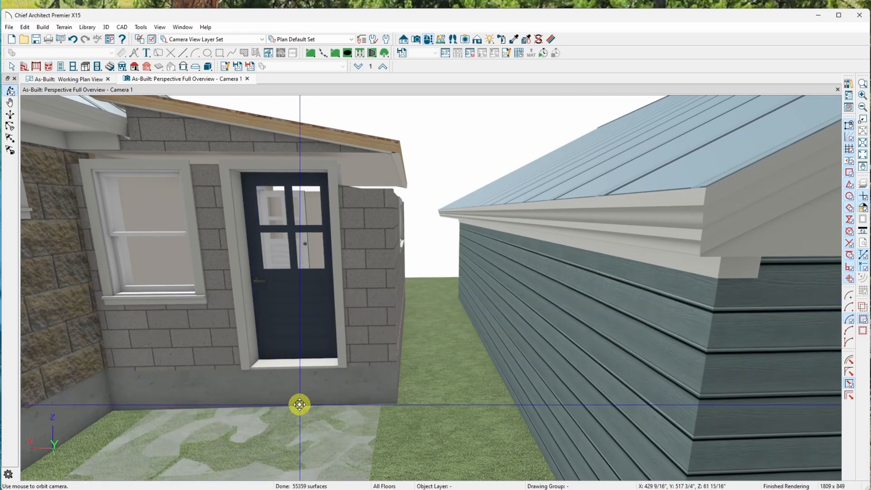
left_click_drag(291, 387, 270, 358)
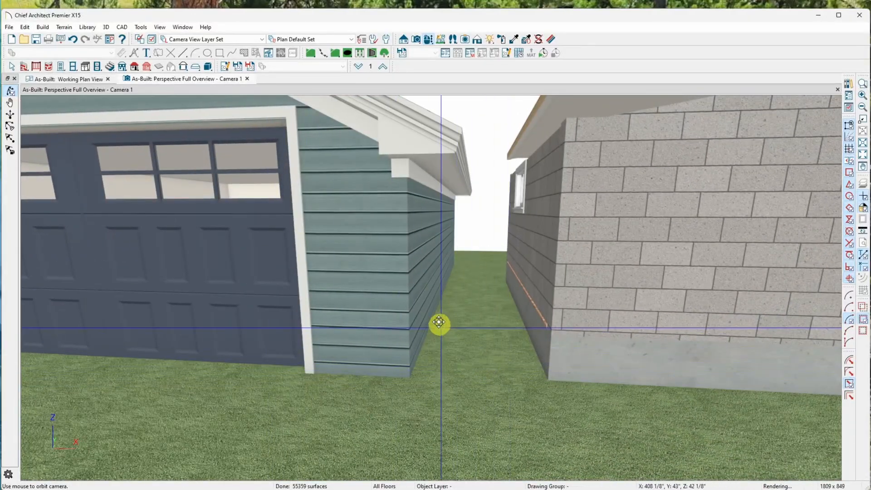
left_click_drag(439, 322, 410, 310)
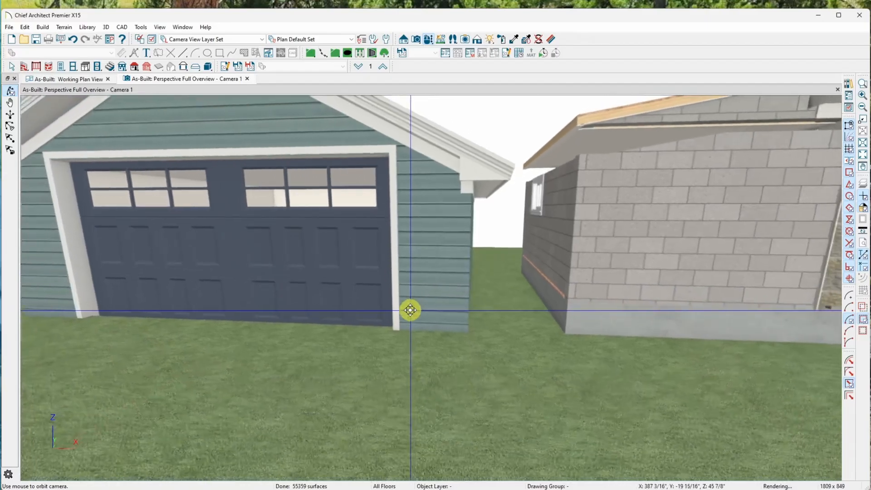
left_click_drag(486, 312, 385, 302)
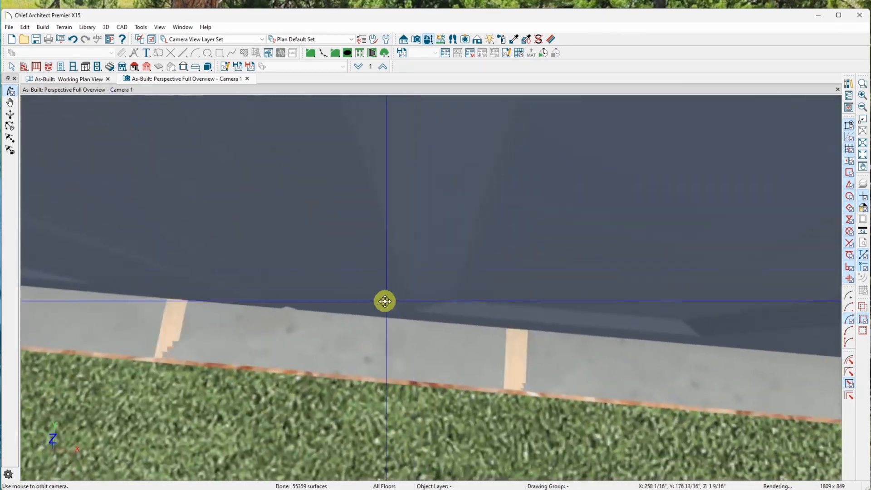
left_click_drag(404, 361, 332, 213)
Examine the house and garage layout in the working plan view and return to the Camera 1 perspective.
left_click(79, 81)
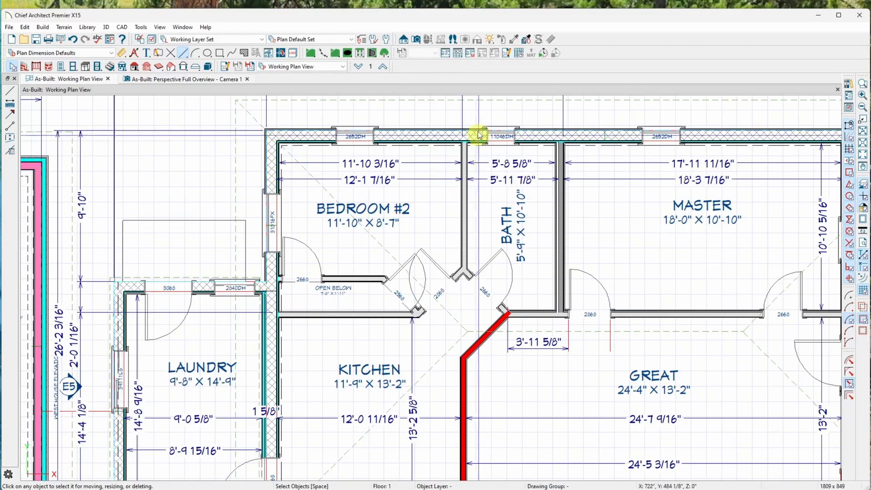
scroll(286, 248, "down", 5)
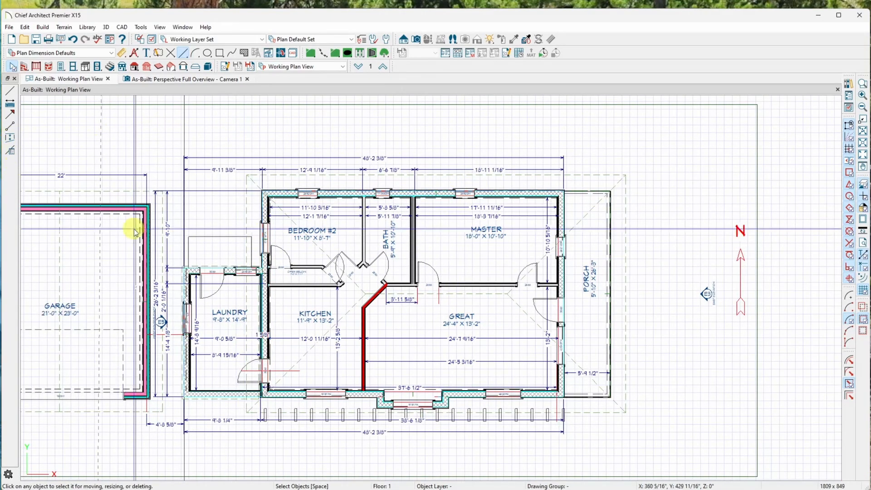
left_click(180, 80)
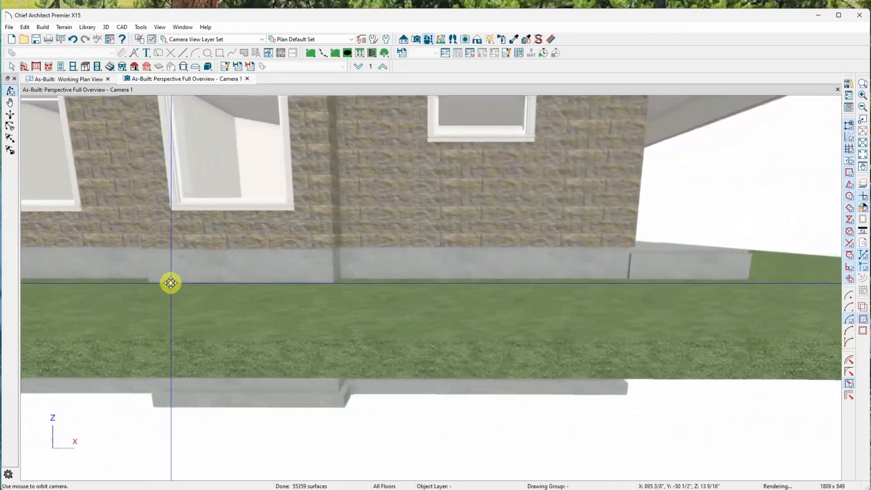
Examine the foundation, the basement posts and floor joists, and the roof framing and sheathing from inside the 3D model.
left_click_drag(170, 283, 193, 235)
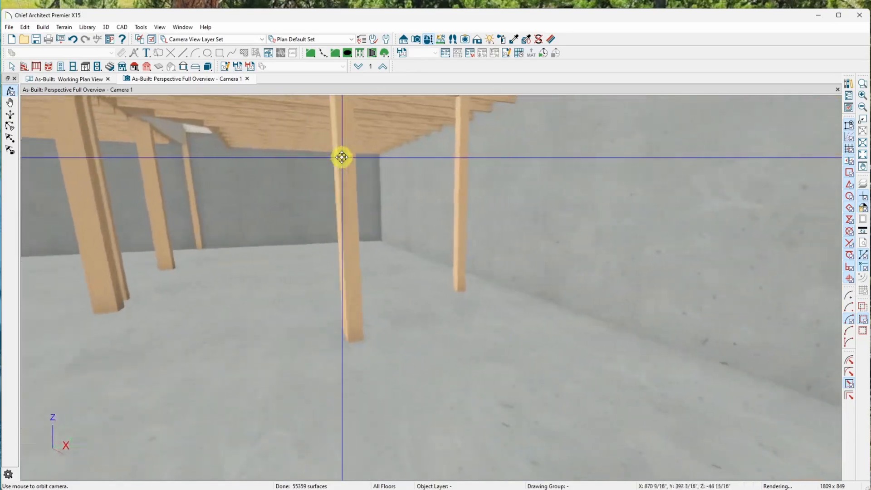
left_click_drag(341, 158, 312, 274)
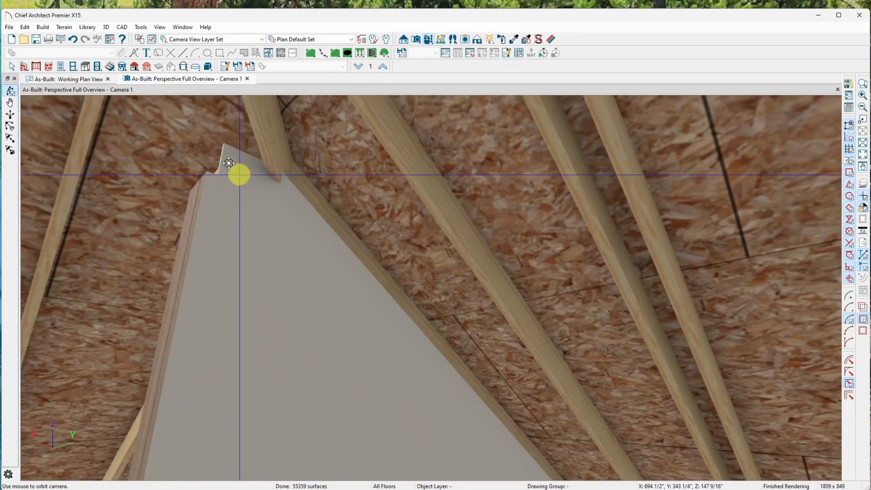
left_click_drag(171, 202, 257, 230)
scroll(257, 230, "down", 3)
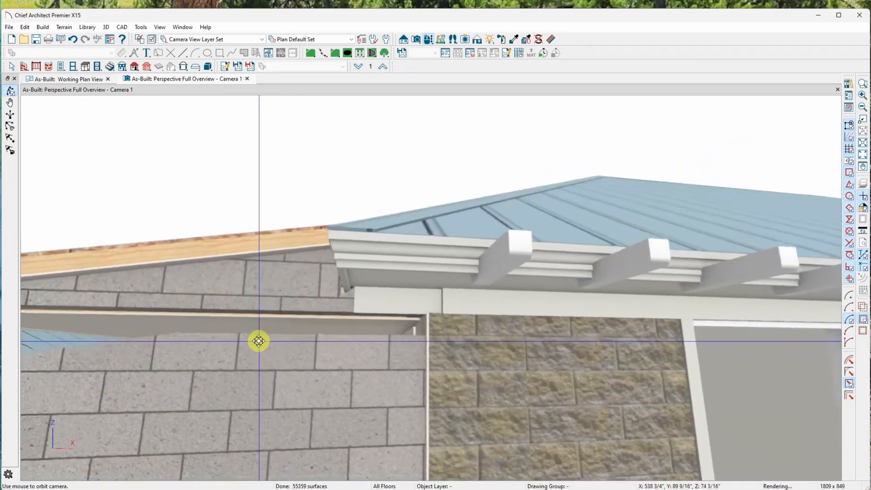
Examine where the laundry's block walls meet its sloped roof from several sides, and view the garage's front gable.
left_click_drag(259, 341, 229, 236)
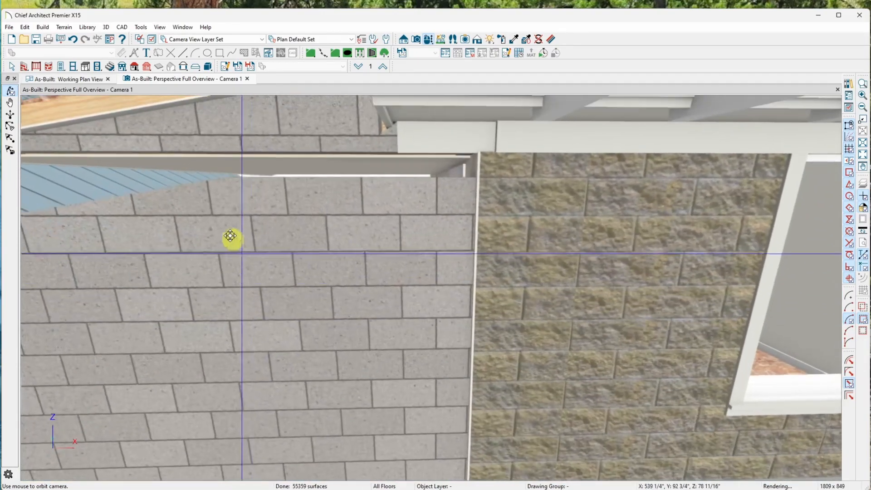
left_click_drag(241, 182, 236, 249)
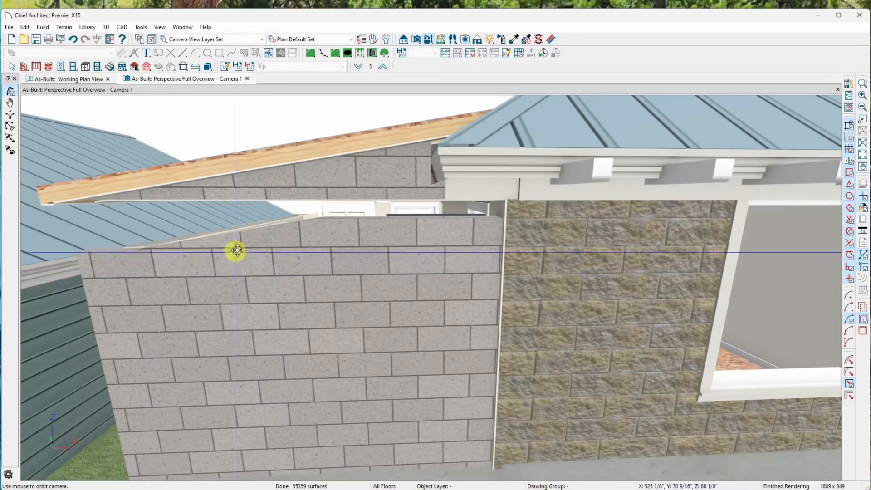
left_click_drag(316, 280, 383, 232)
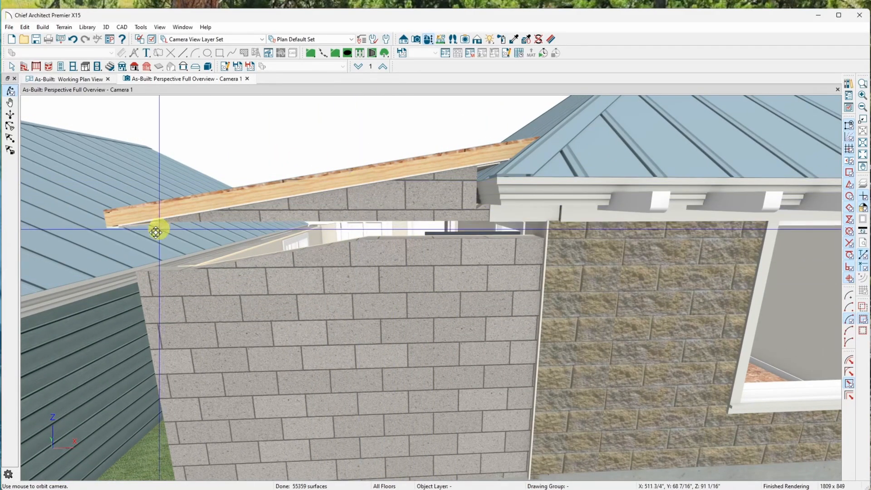
left_click_drag(253, 263, 520, 207)
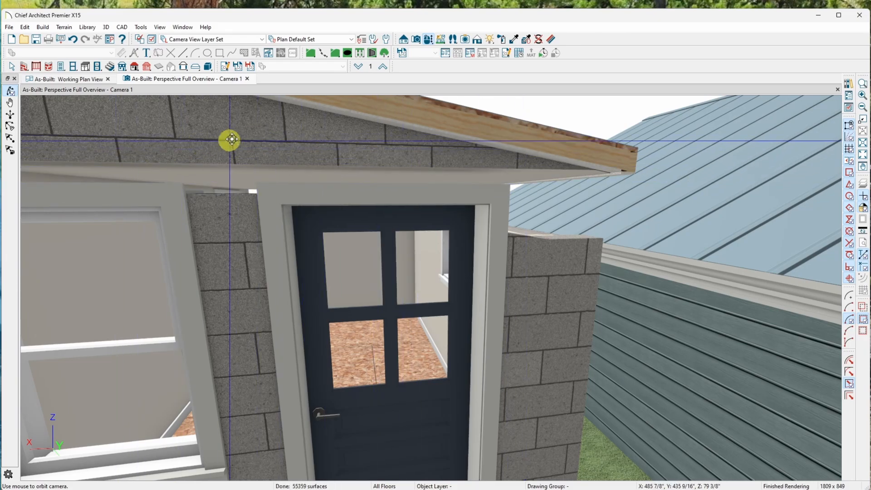
left_click_drag(236, 130, 279, 212)
left_click_drag(279, 212, 278, 212)
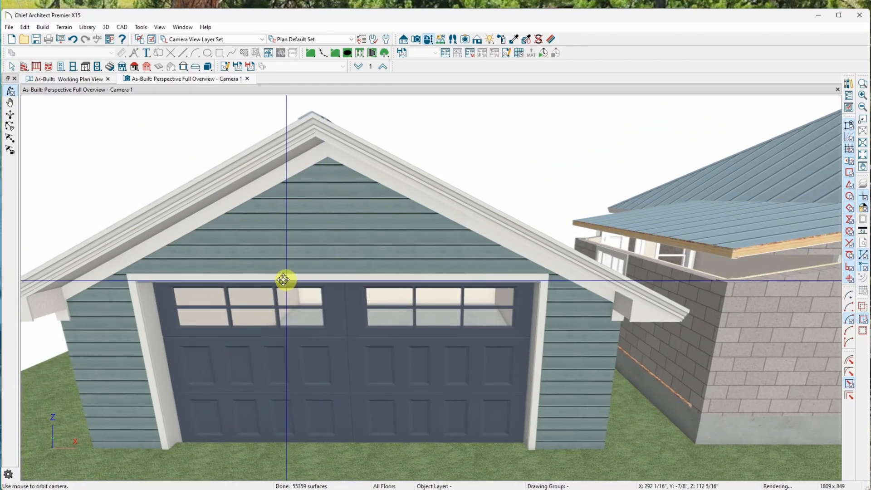
left_click_drag(282, 280, 278, 259)
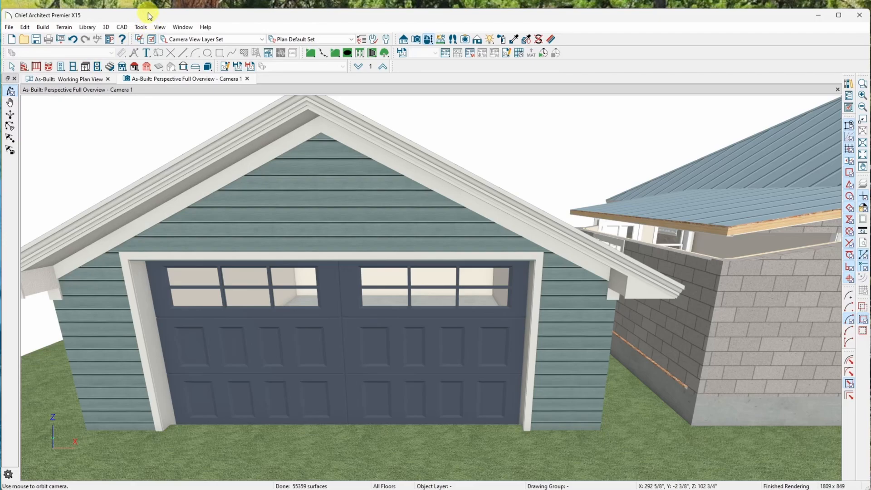
Orbit the 3D model to examine the garage front, the porch side, the laundry's block wall, and the house exterior towards the garage.
left_click_drag(317, 231, 318, 233)
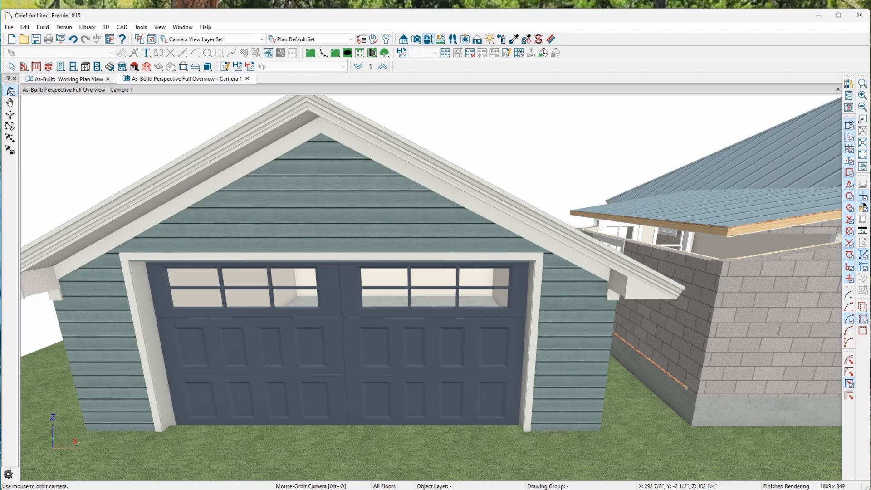
left_click_drag(363, 227, 363, 219)
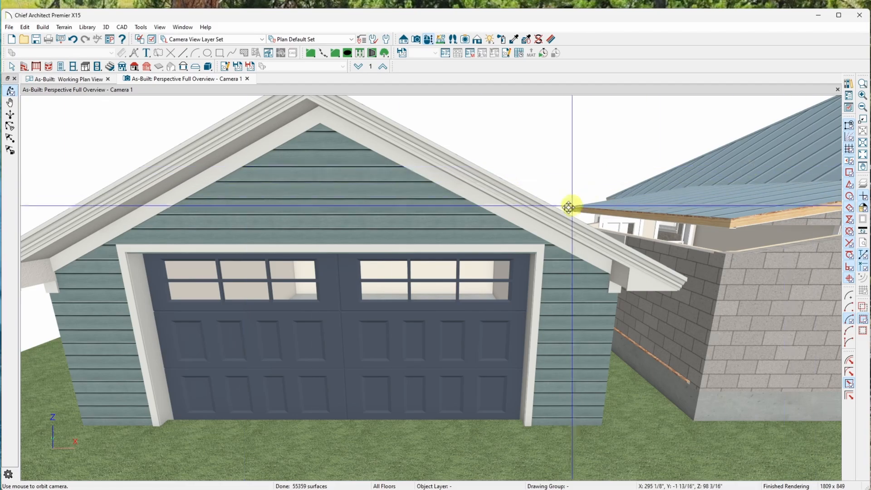
left_click_drag(322, 183, 212, 179)
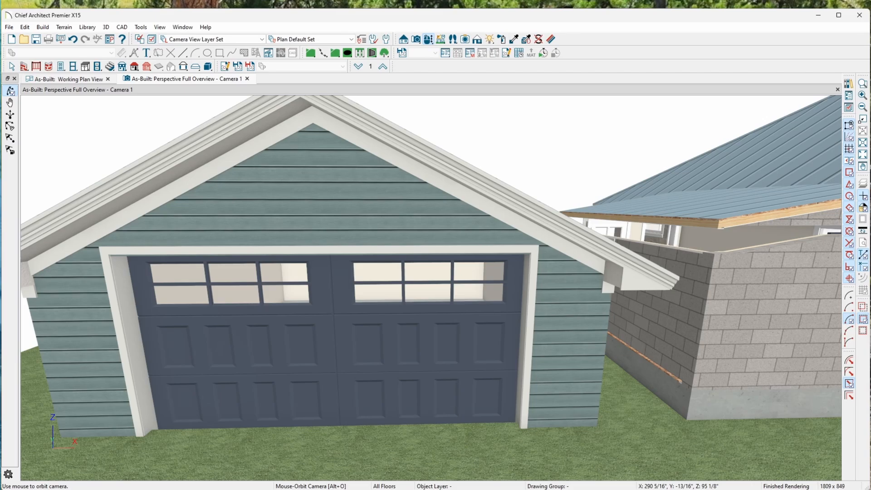
left_click_drag(0, 167, 151, 241)
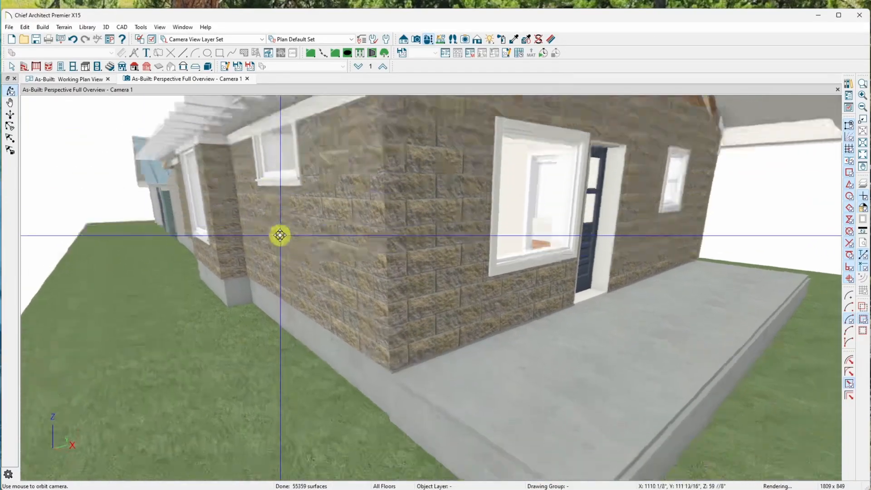
left_click_drag(279, 235, 281, 229)
left_click_drag(357, 201, 245, 196)
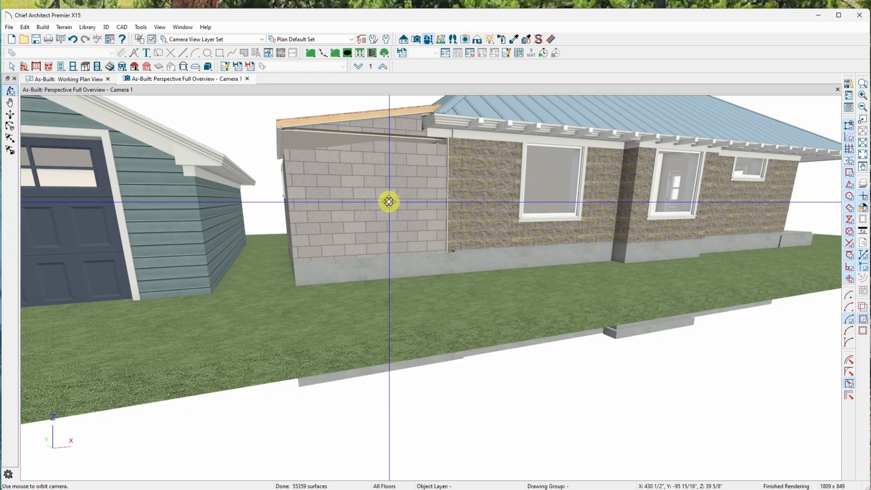
left_click_drag(291, 213, 386, 305)
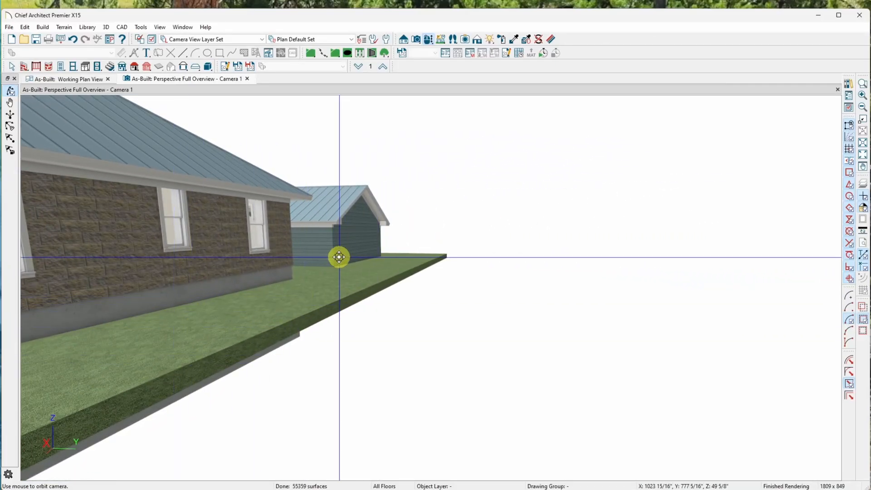
left_click_drag(278, 292, 324, 299)
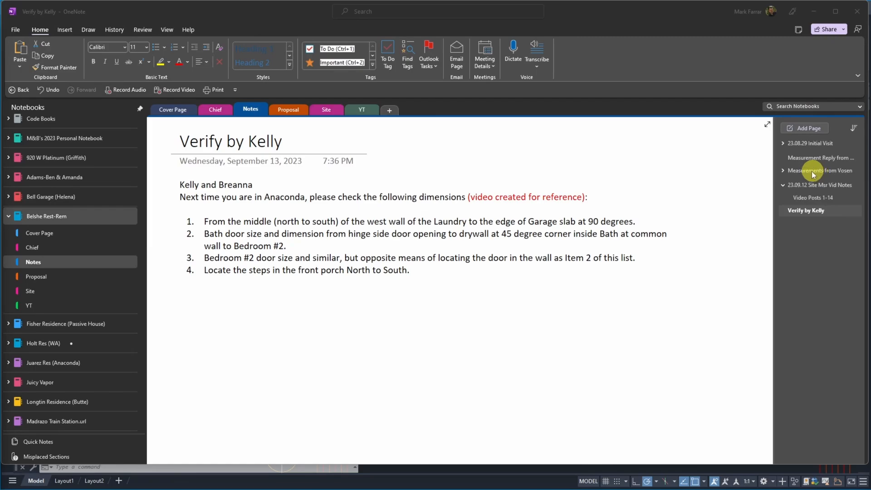
In OneNote, check the subpages of Measurements from Vosen and open the YT section's page Garage Skewed Video to Vosen Civil Excavation, Inc.
left_click(783, 171)
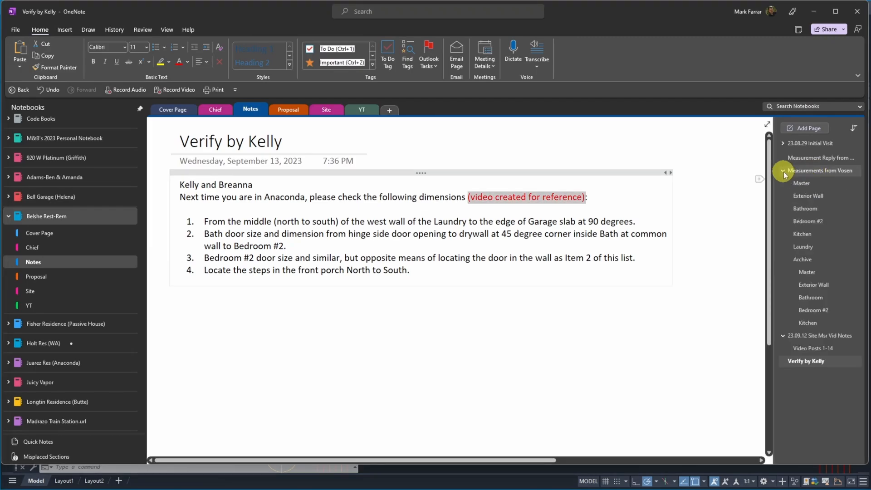
left_click(783, 171)
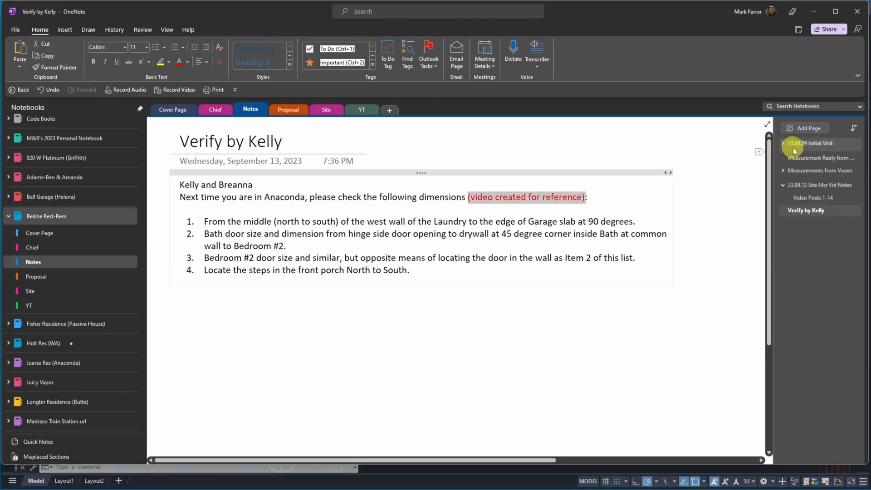
left_click(361, 111)
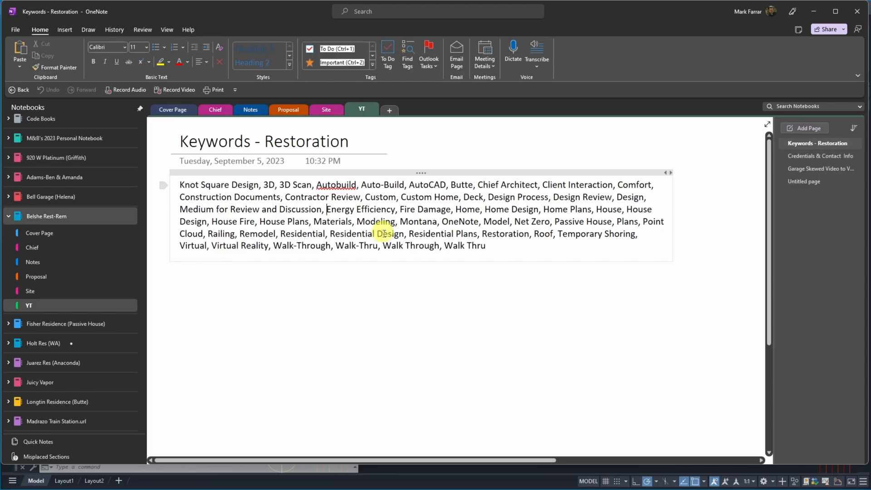
left_click(808, 170)
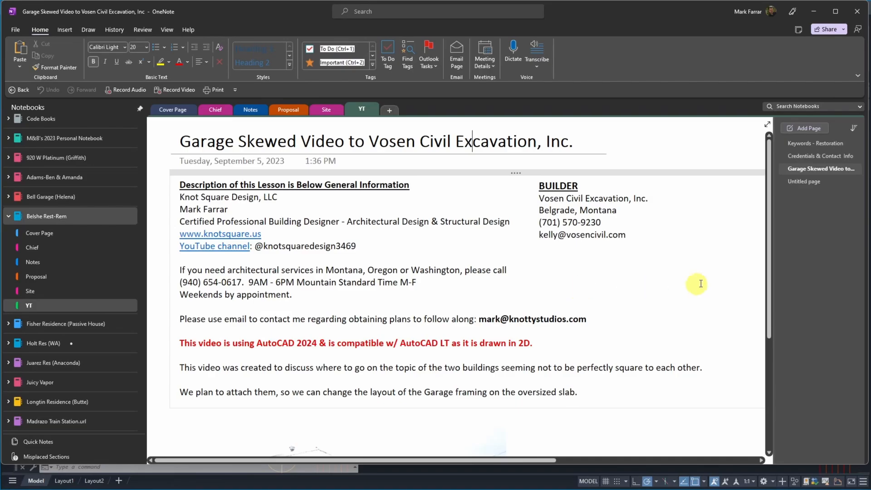
Review the garage video page's description, builder information and site photo of the fire-damaged house.
left_click_drag(769, 278, 781, 428)
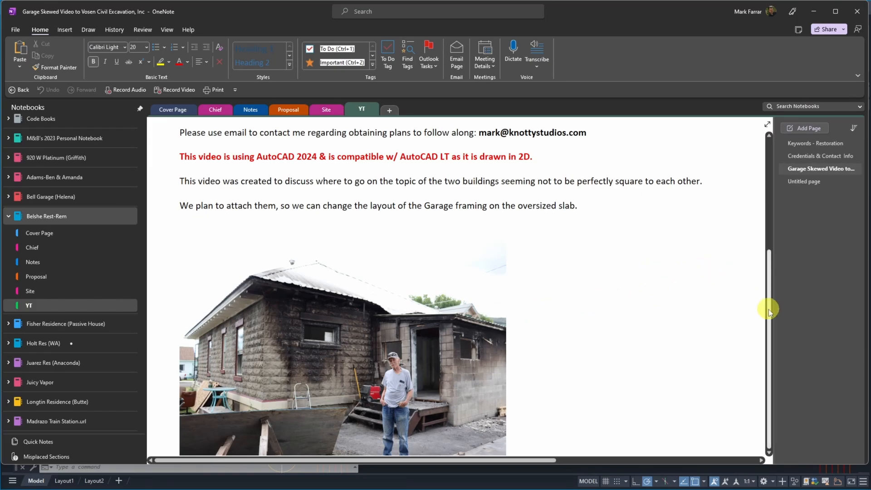
left_click_drag(769, 309, 804, 184)
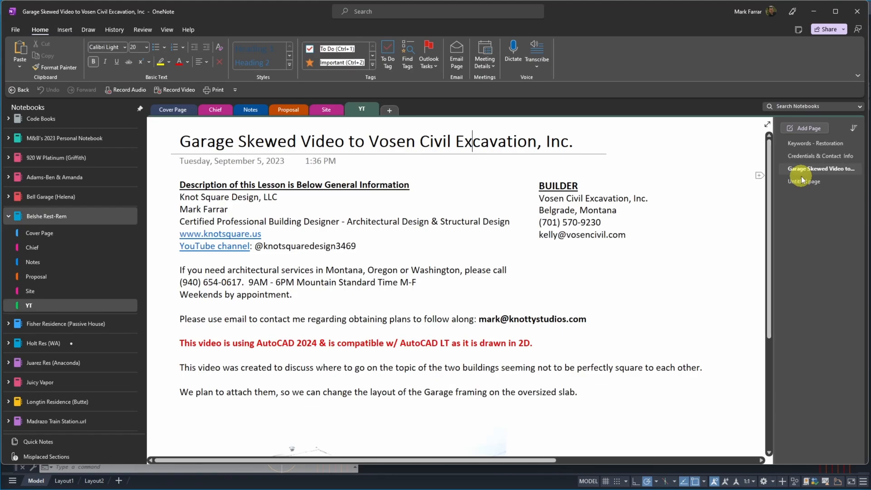
left_click(573, 140)
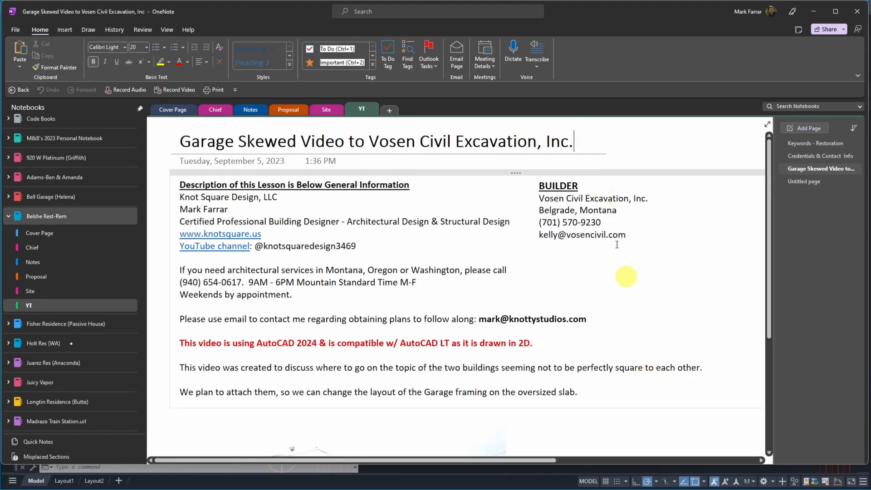
left_click(626, 144)
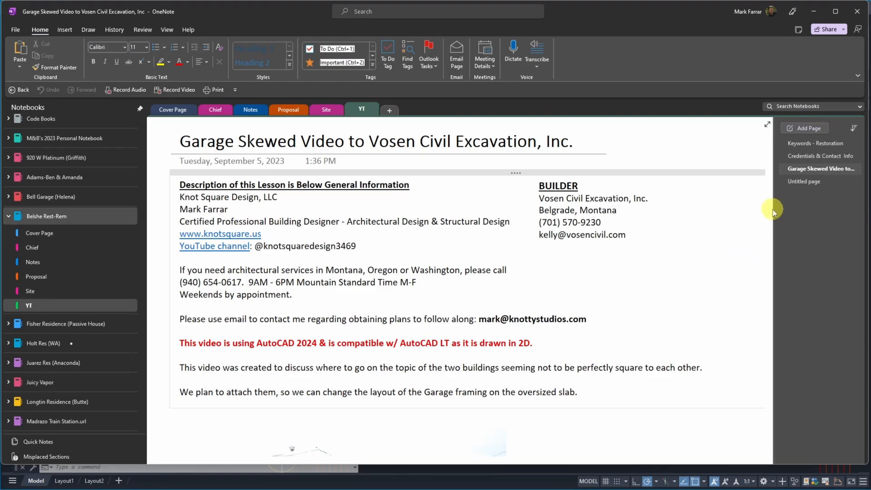
left_click_drag(769, 209, 780, 311)
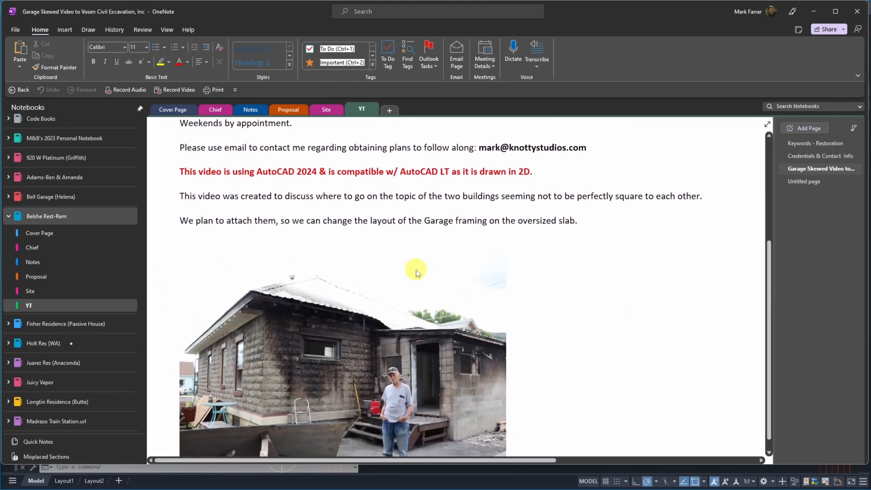
scroll(416, 271, "up", 3)
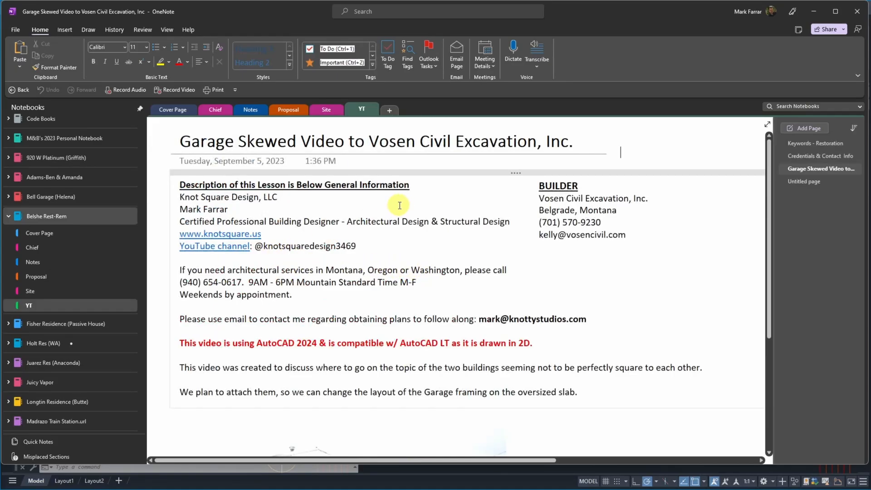